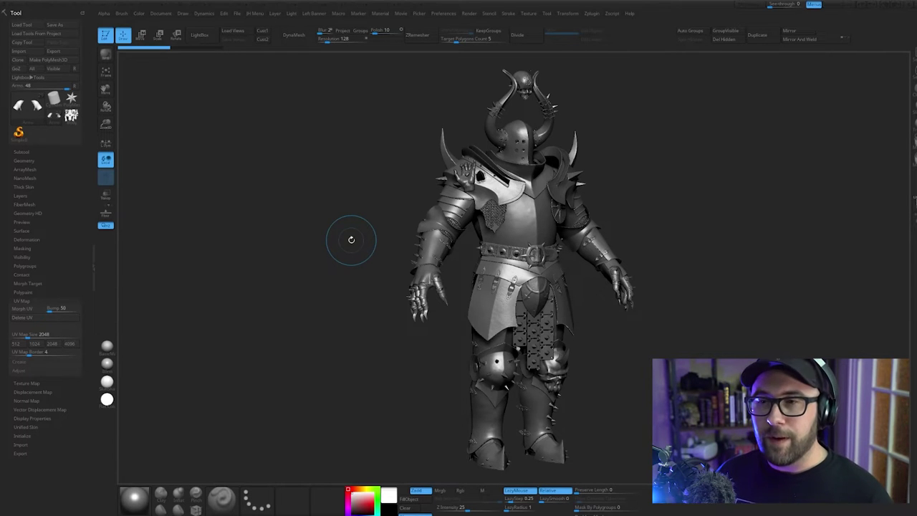
Examine the armored character from several angles, covering the belt straps, stitched cloth, knee chainmail and boots.
mouse_move(351, 240)
left_mouse_down("shift")
mouse_move(332, 236)
mouse_move(309, 274)
mouse_move(291, 252)
mouse_move(294, 270)
mouse_move(236, 256)
mouse_move(248, 217)
mouse_move(250, 418)
mouse_move(321, 374)
mouse_move(346, 106)
left_mouse_up("shift")
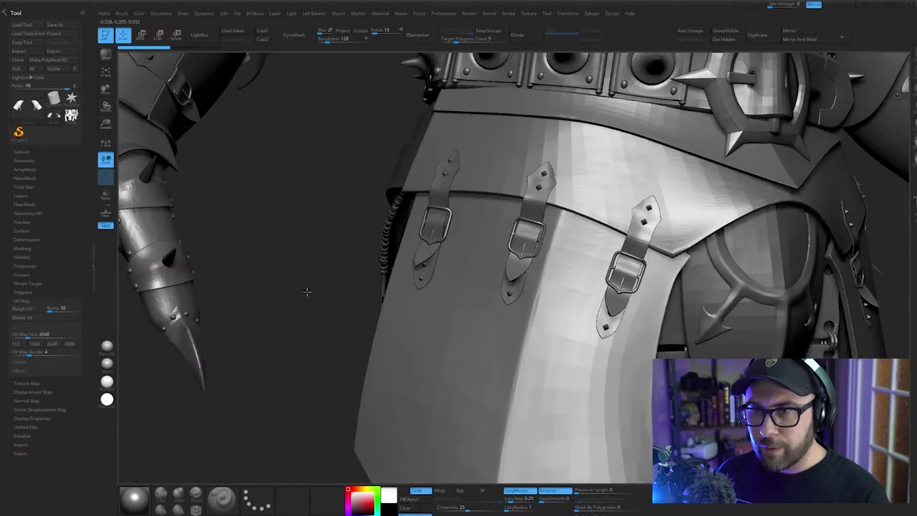
left_click_drag(305, 401, 364, 69, "alt")
left_click_drag(297, 278, 387, 277)
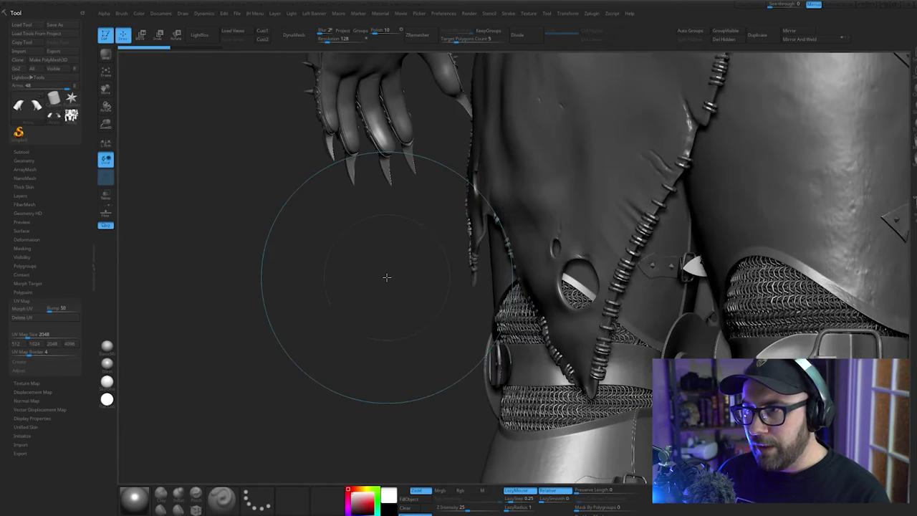
left_click_drag(381, 280, 339, 262, "alt")
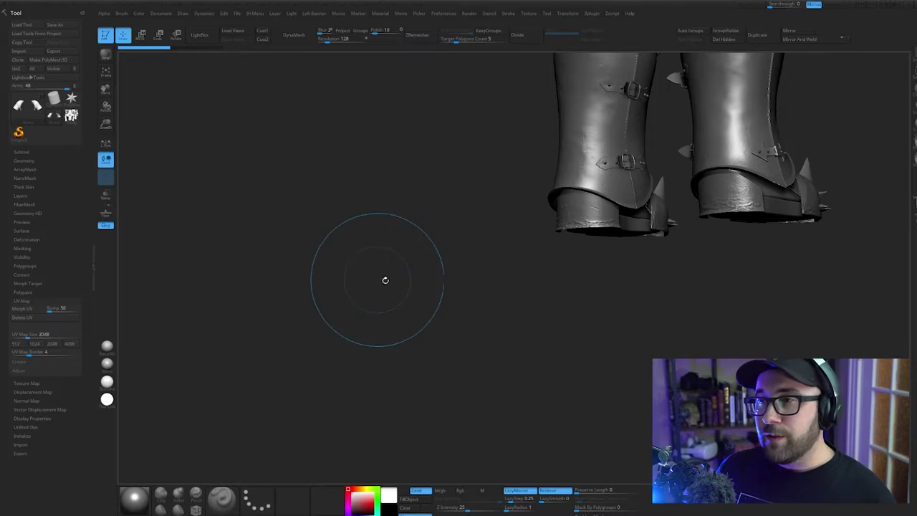
mouse_move(383, 283)
left_mouse_down()
mouse_move(336, 291)
mouse_move(400, 299)
mouse_move(440, 448)
left_mouse_up()
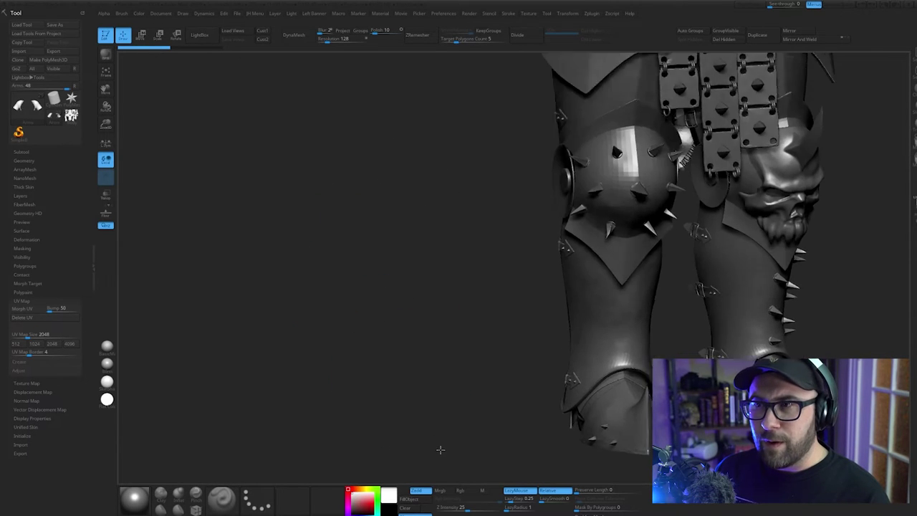
left_click_drag(429, 298, 442, 428, "alt")
mouse_move(397, 189)
left_mouse_down("alt")
mouse_move(410, 338)
mouse_move(283, 308)
left_mouse_up("alt")
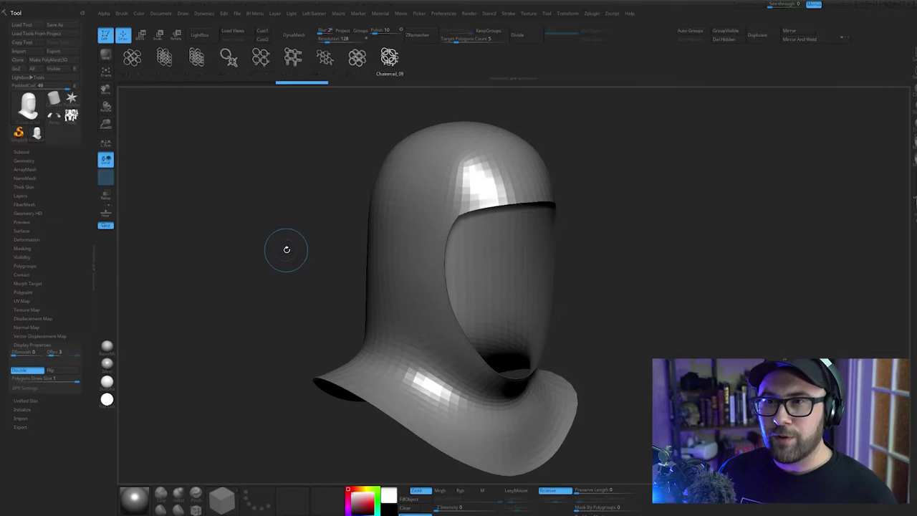
Fill all polygons of the hood mesh with the Chainmail_01 NanoMesh.
left_click_drag(298, 256, 222, 366, "alt")
left_click(427, 227)
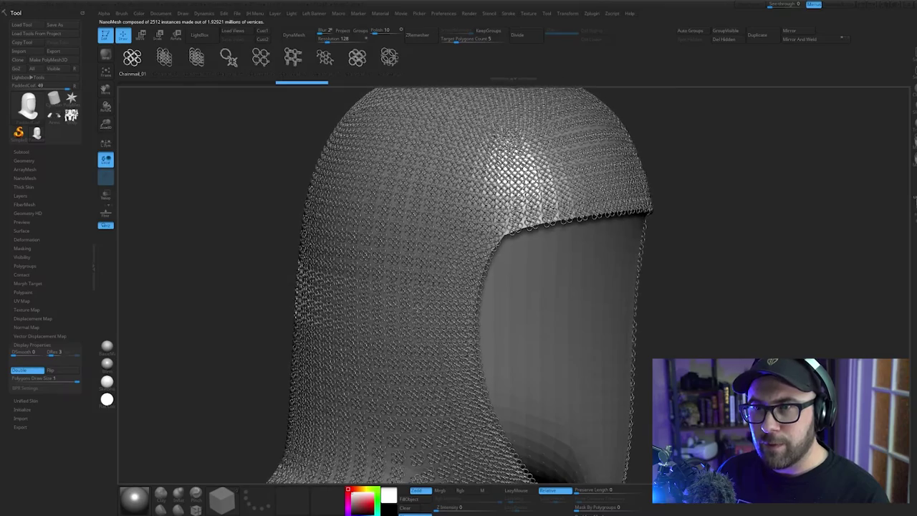
Examine the chainmail ring pattern over the hood, around the face opening and along the flared collar.
left_click_drag(213, 311, 606, 340)
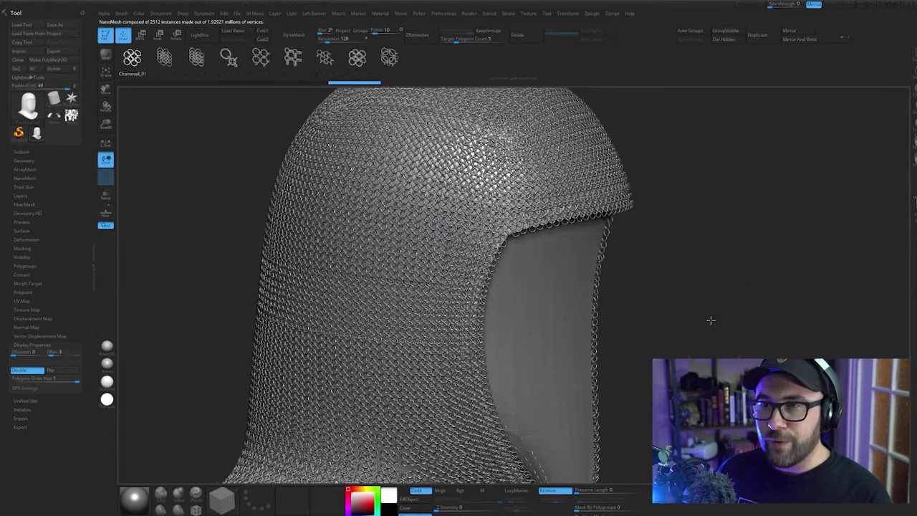
left_click_drag(710, 319, 617, 275)
left_click_drag(236, 433, 288, 322, "alt")
left_click_drag(288, 322, 266, 369)
left_click_drag(266, 369, 222, 373, "alt")
left_click_drag(207, 330, 213, 114, "alt")
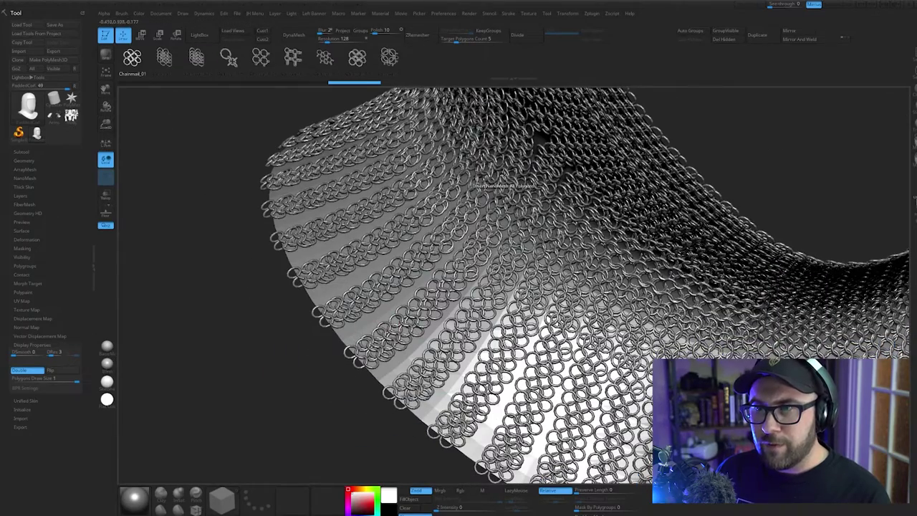
left_click_drag(293, 399, 303, 416)
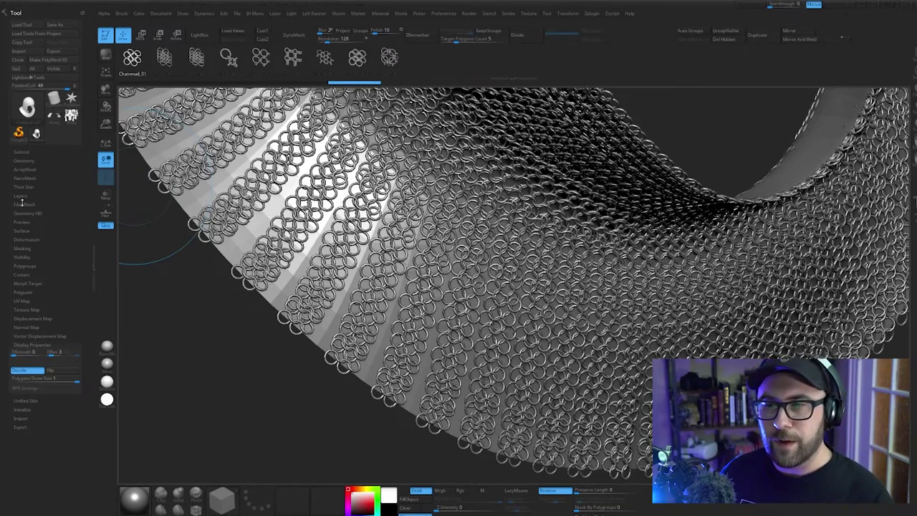
left_click_drag(57, 218, 220, 133)
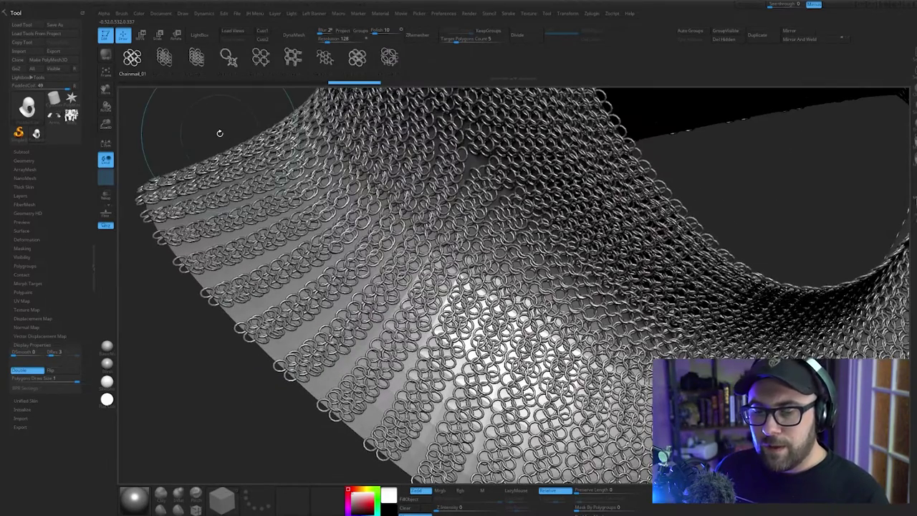
key("f")
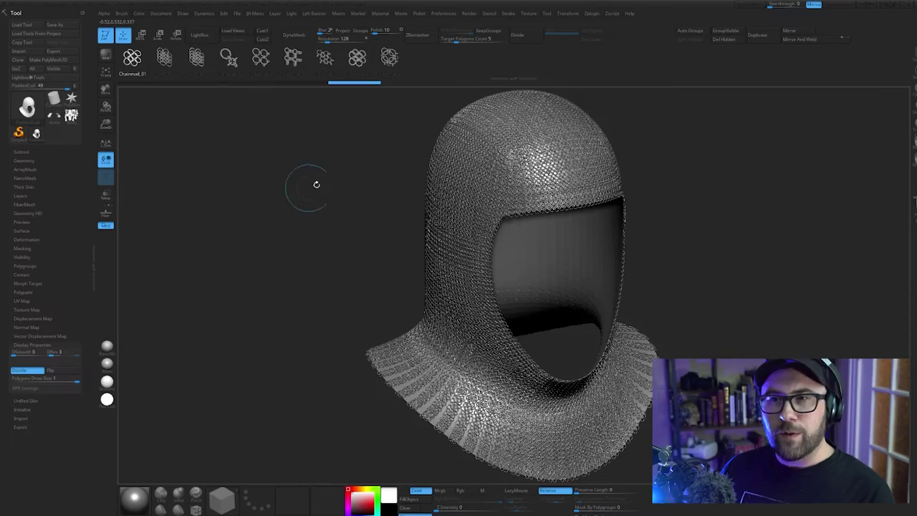
left_click_drag(290, 183, 314, 225)
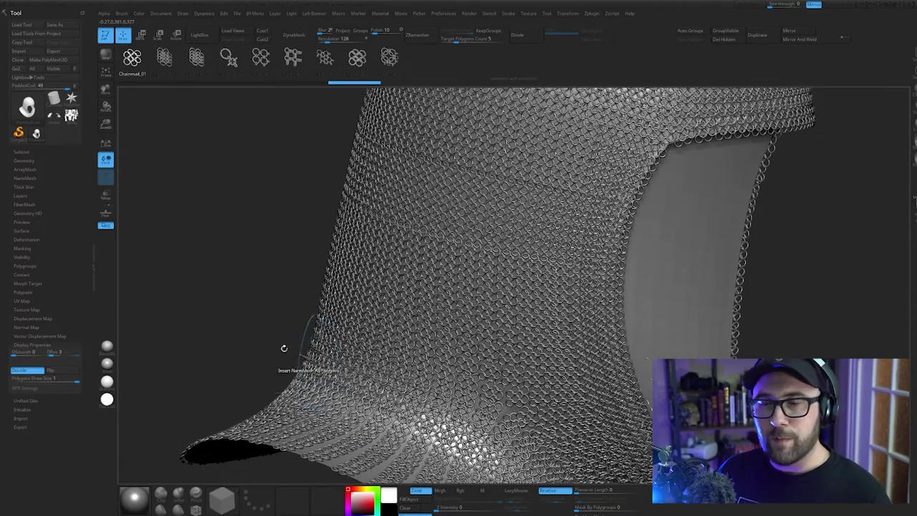
mouse_move(284, 348)
left_mouse_down()
mouse_move(225, 260)
mouse_move(172, 82)
left_mouse_up()
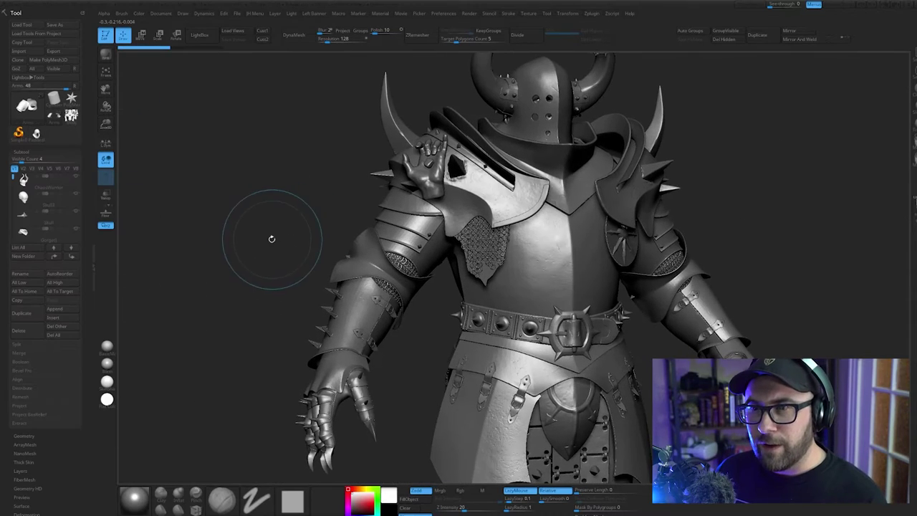
Try moving the armor's low-poly sleeve and armpit meshes away from the body, and undo the move.
left_click_drag(270, 237, 244, 258)
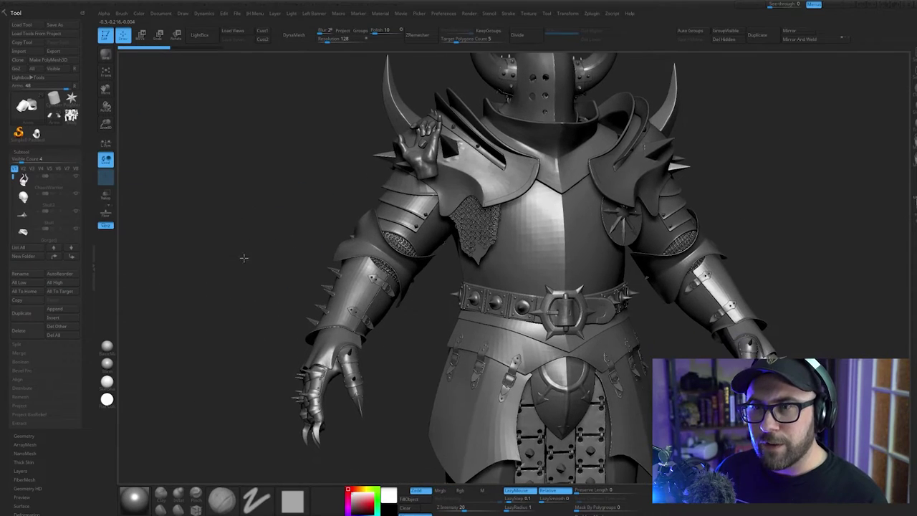
left_click_drag(415, 375, 515, 100)
key("w")
left_click_drag(238, 182, 249, 252, "alt")
left_click_drag(552, 125, 470, 29)
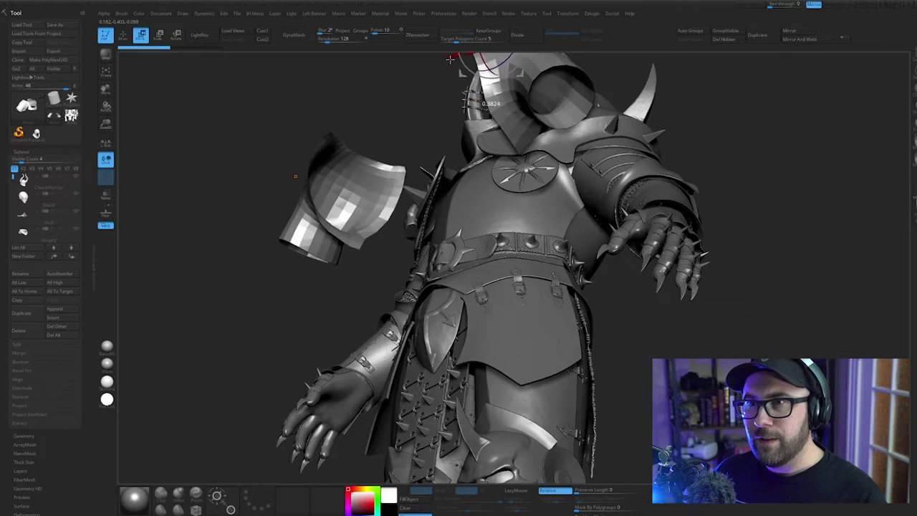
mouse_move(373, 129)
left_mouse_down()
mouse_move(315, 284)
mouse_move(256, 290)
mouse_move(326, 290)
left_mouse_up()
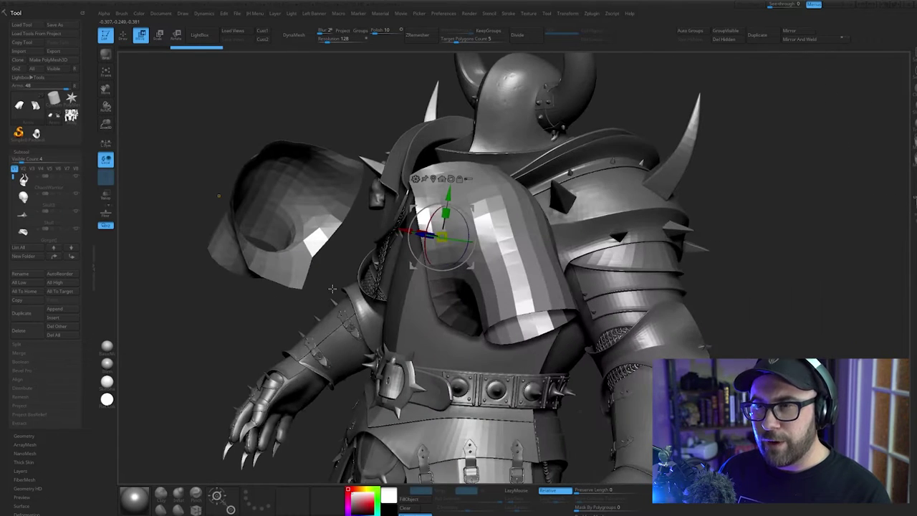
key("ctrl+z")
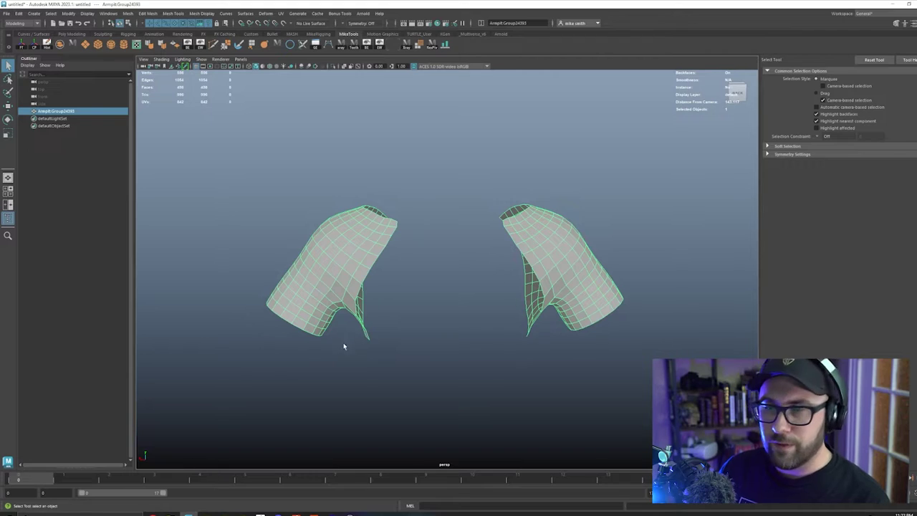
In Maya, delete all faces of one of the two mirrored armpit pieces, keeping a single piece.
left_click_drag(343, 346, 443, 363, "alt")
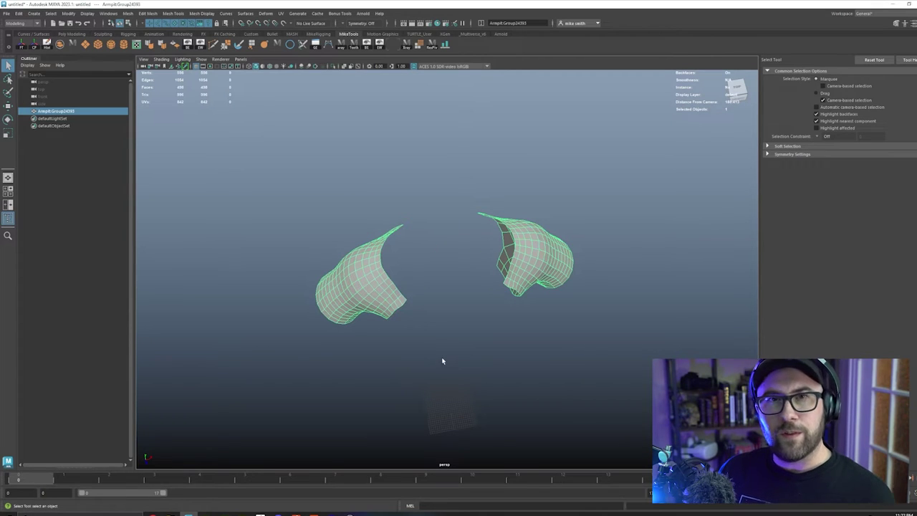
right_click_drag(348, 262, 352, 293)
left_click_drag(263, 198, 442, 381)
key("Delete")
right_click_drag(514, 301, 466, 211)
Apply a planar UV projection to the remaining armpit mesh.
left_click_drag(465, 211, 384, 236, "alt")
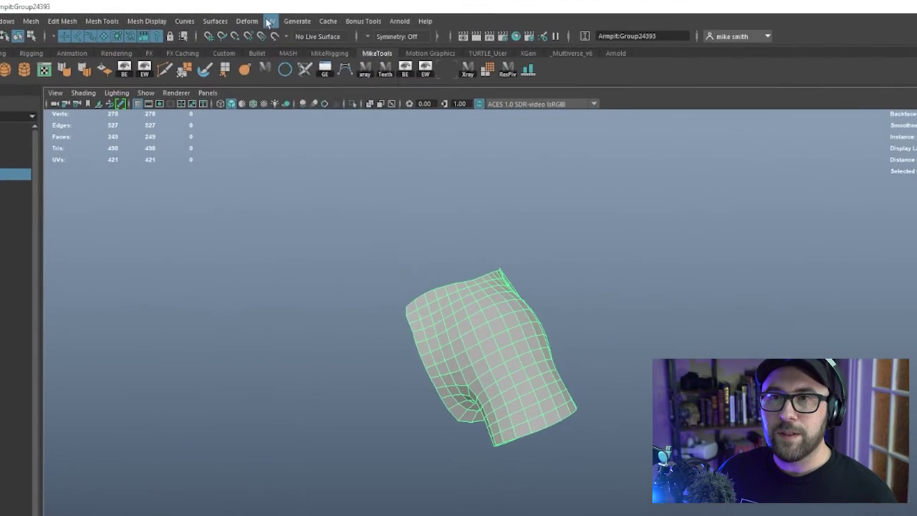
left_click(281, 13)
left_click(292, 165)
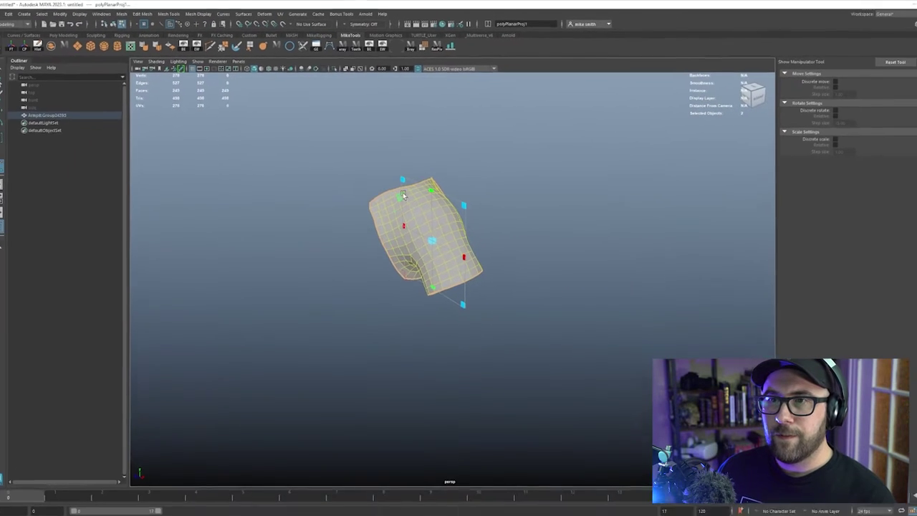
Cut a UV seam along an edge line of the armpit mesh with the 3D Cut and Sew UV Tool.
right_click_drag(456, 294, 500, 286)
right_click_drag(426, 182, 428, 178)
left_click(410, 198)
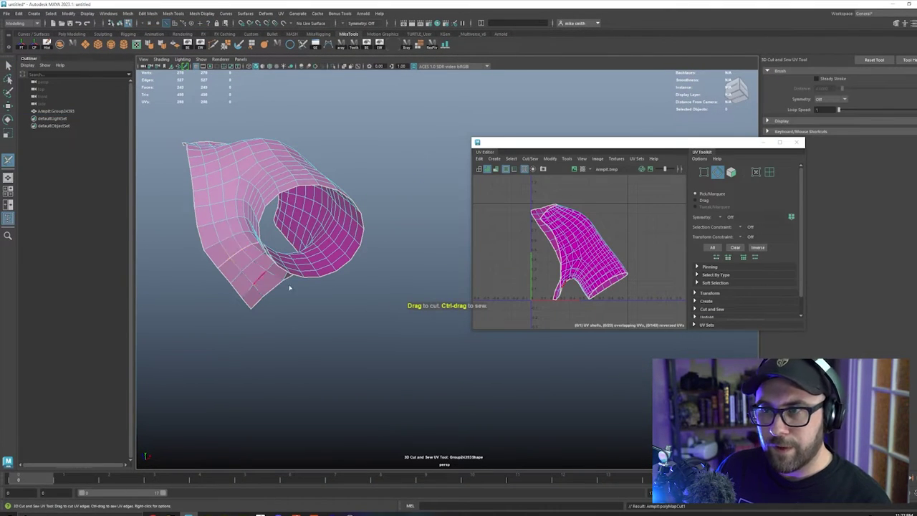
key("q")
Select all UVs of the armpit shell, unfold them and lay the shell out in the UV tile.
key("F12")
double_click(574, 236)
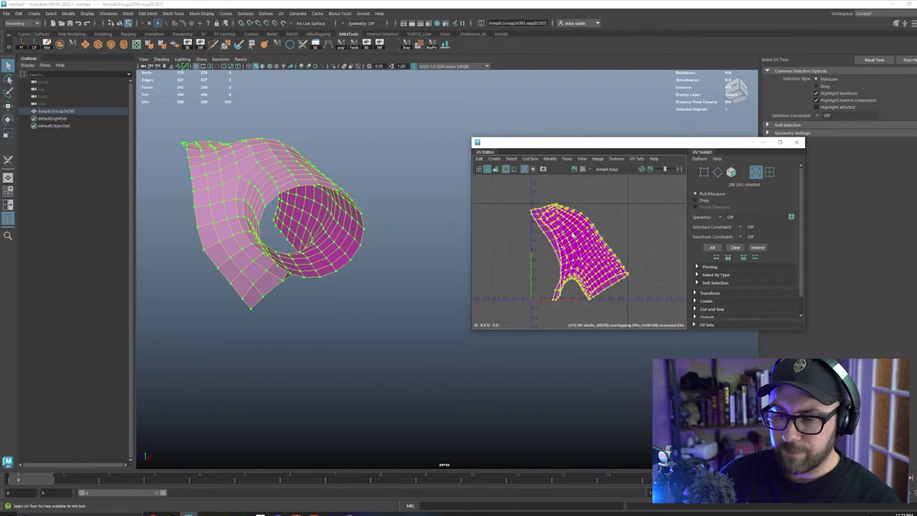
key("ctrl+u")
key("ctrl+l")
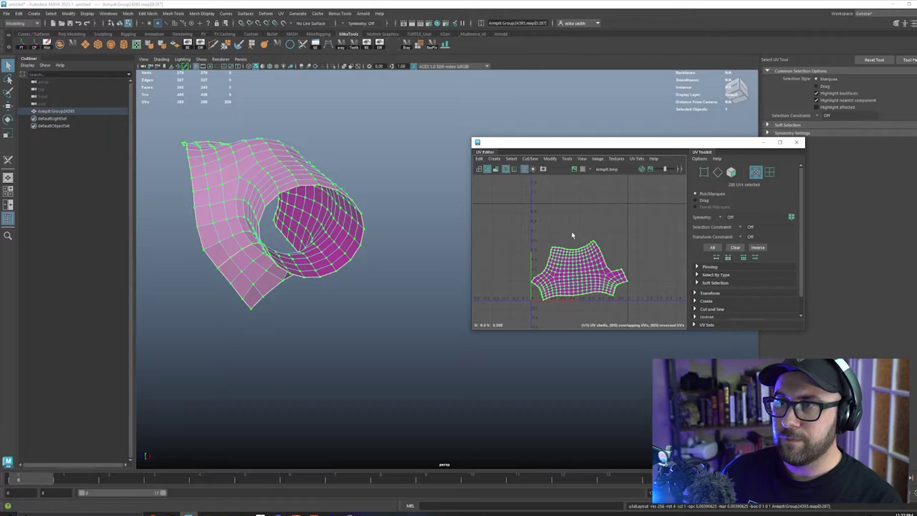
Scale the armpit UV shell down slightly inside the UV tile and return the mesh to object mode.
key("r")
left_click_drag(581, 275, 572, 276)
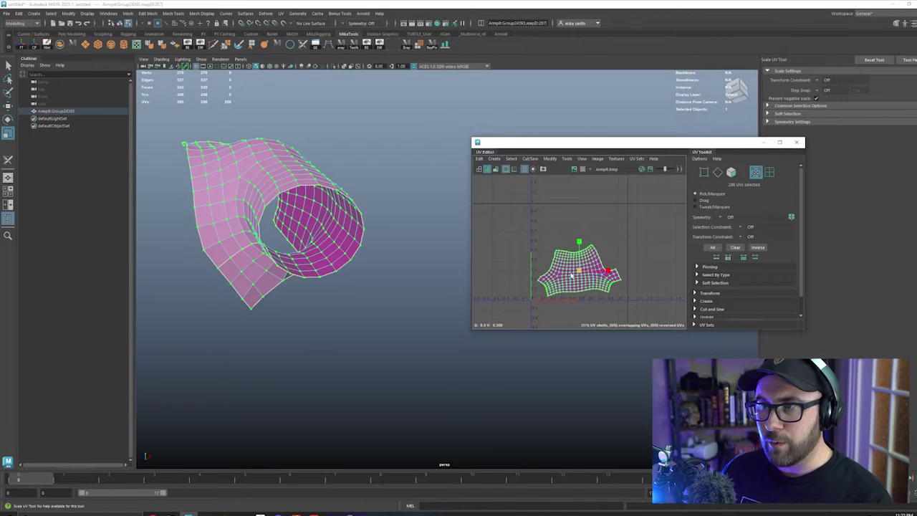
left_click_drag(317, 185, 284, 246, "alt")
key("F8")
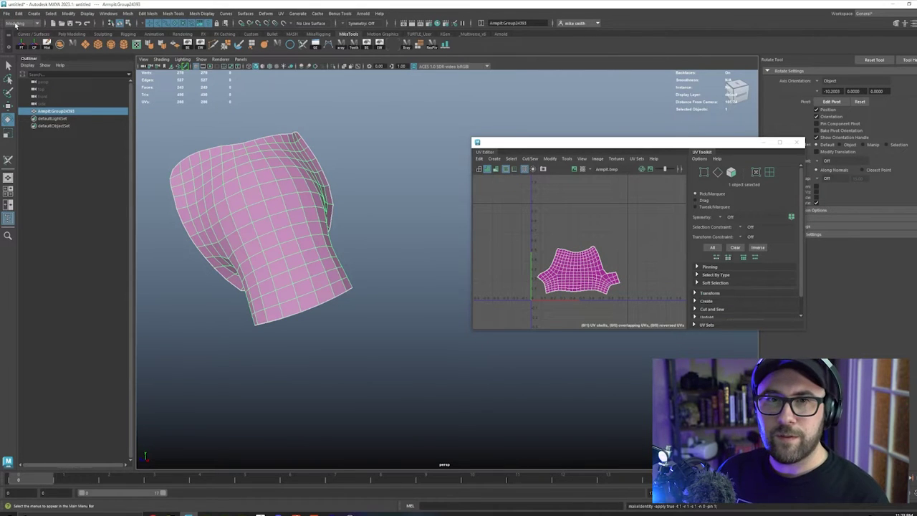
left_click(14, 23)
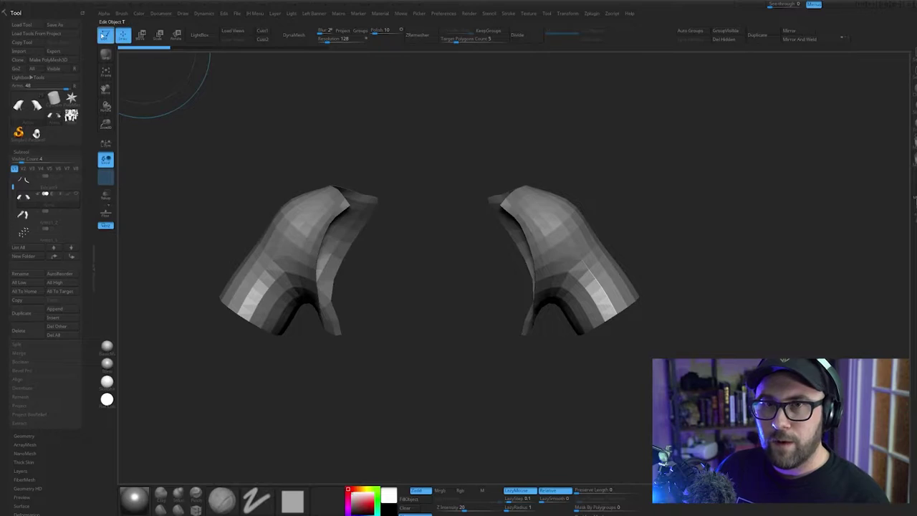
In ZBrush, clear the canvas, draw the UV-mapped armpit mesh on it and make it editable.
left_click(105, 36)
key("ctrl+n")
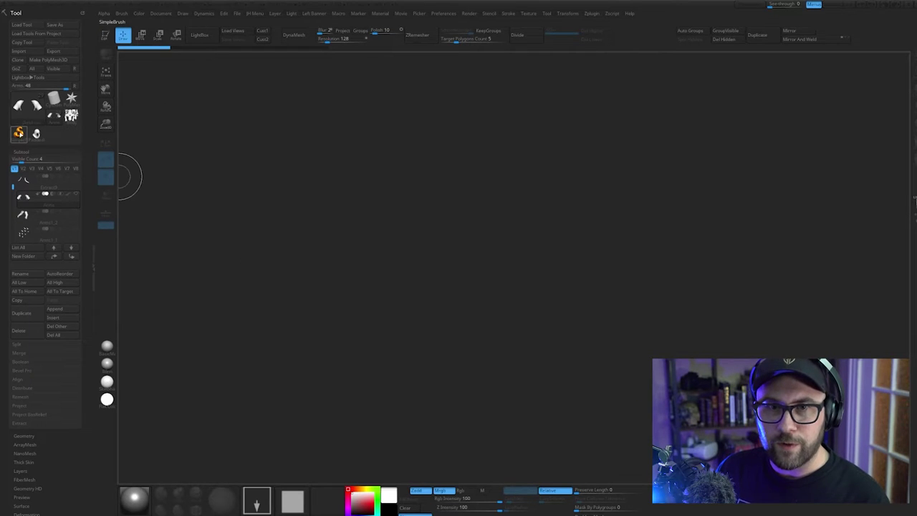
left_click(24, 133)
mouse_move(459, 298)
left_mouse_down()
mouse_move(289, 268)
mouse_move(271, 305)
left_mouse_up()
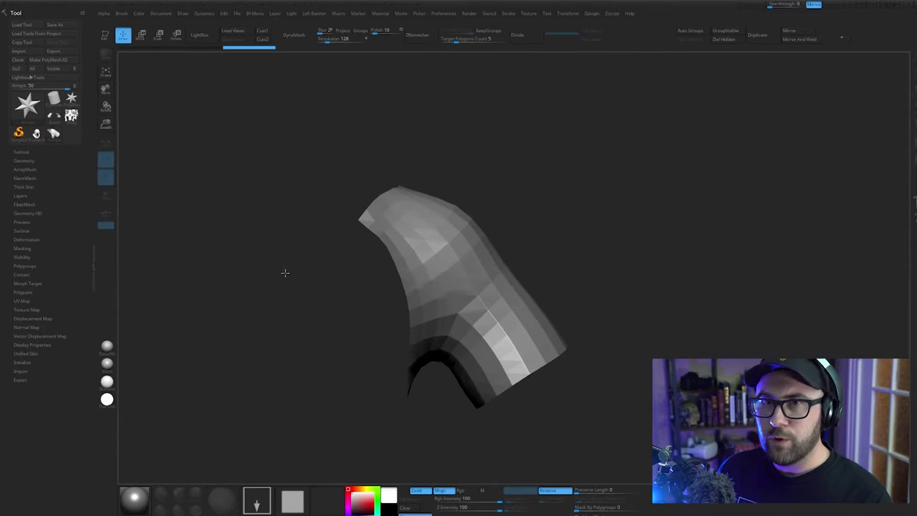
left_click(106, 35)
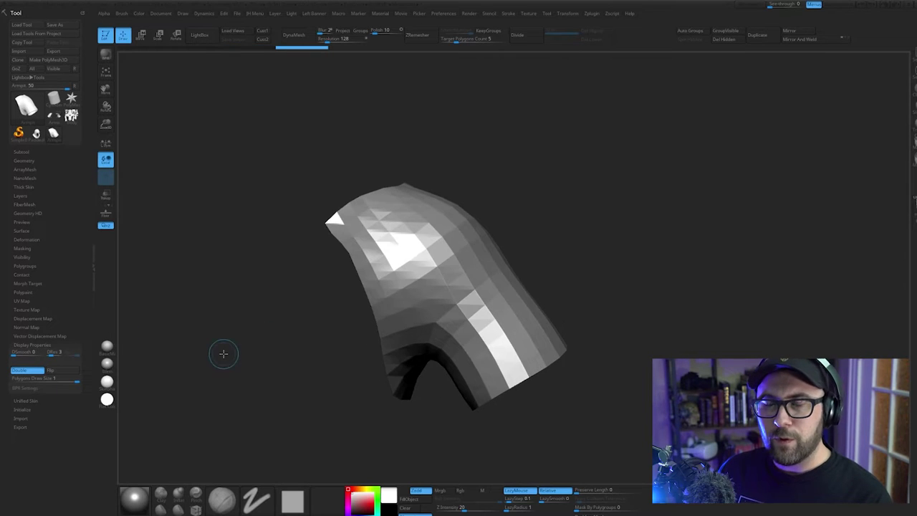
Set the UV morph bump to 0 and flatten the armpit mesh into its UV layout with Morph UV.
left_click_drag(225, 354, 237, 356)
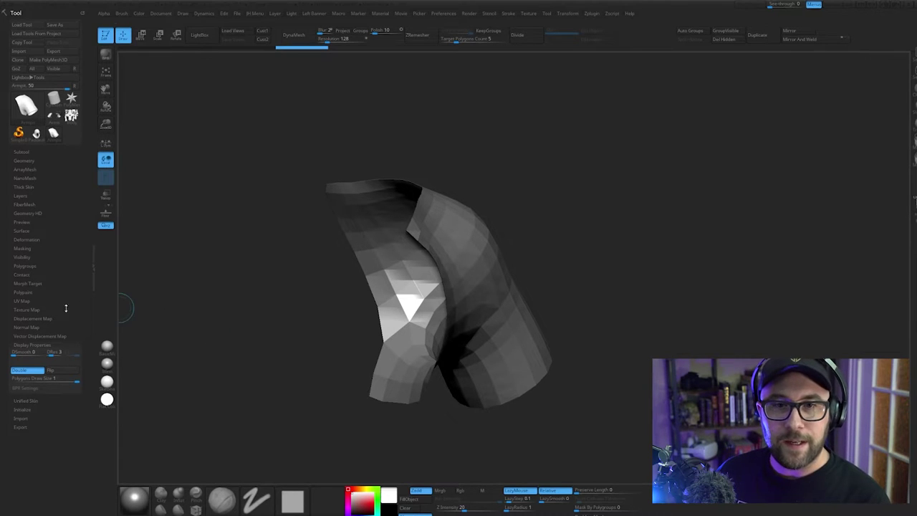
left_click(20, 299)
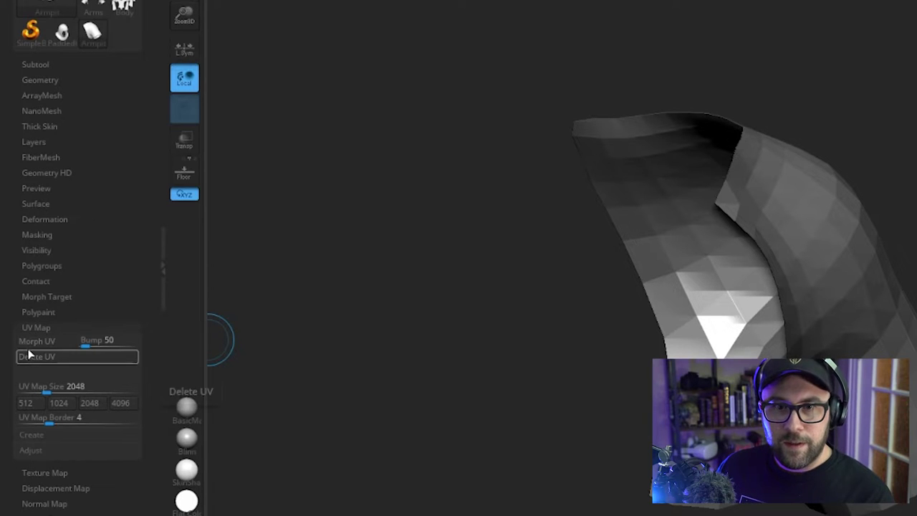
left_click_drag(87, 345, 78, 345)
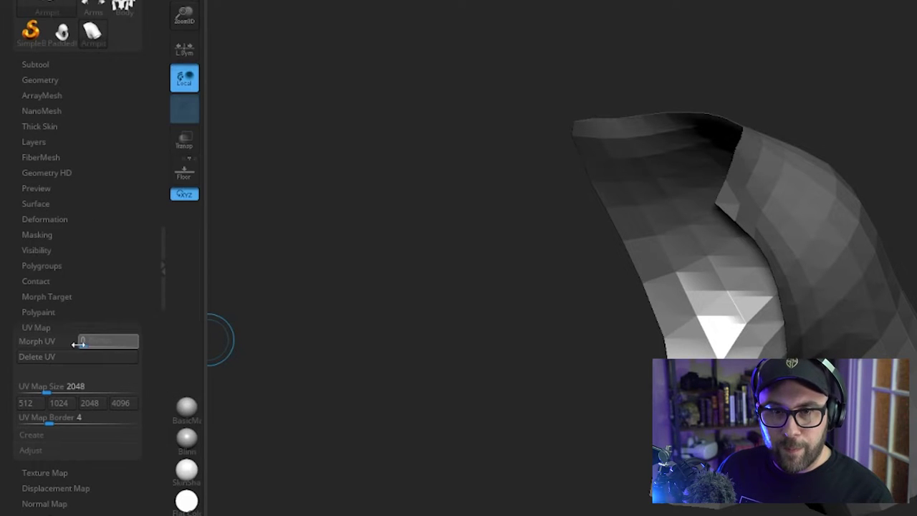
left_click(42, 343)
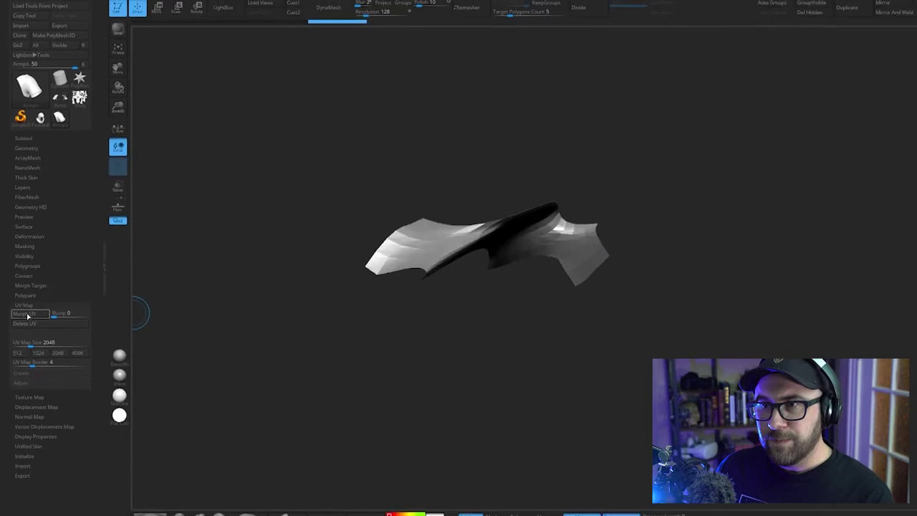
left_click_drag(275, 358, 252, 391)
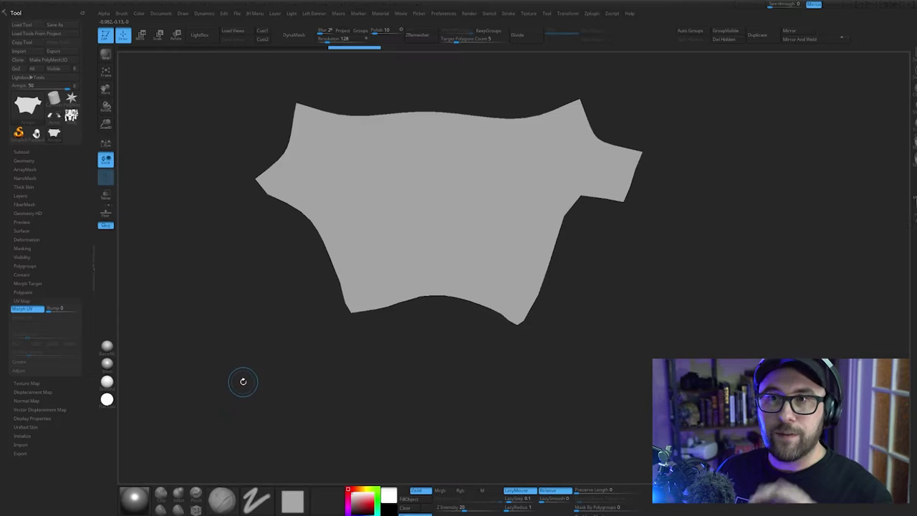
Export the flattened armpit mesh from ZBrush with SubTool Master as Armpit_Flat.obj.
left_click(567, 13)
left_click(592, 14)
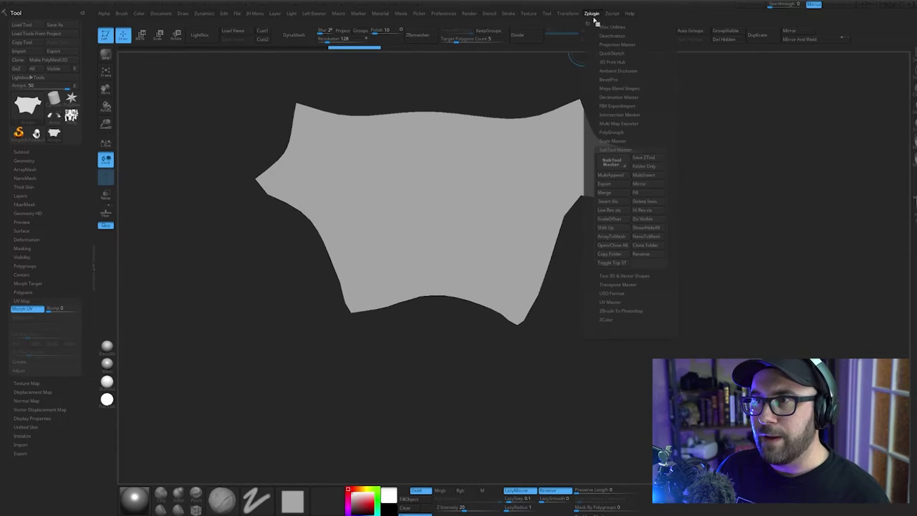
left_click(606, 183)
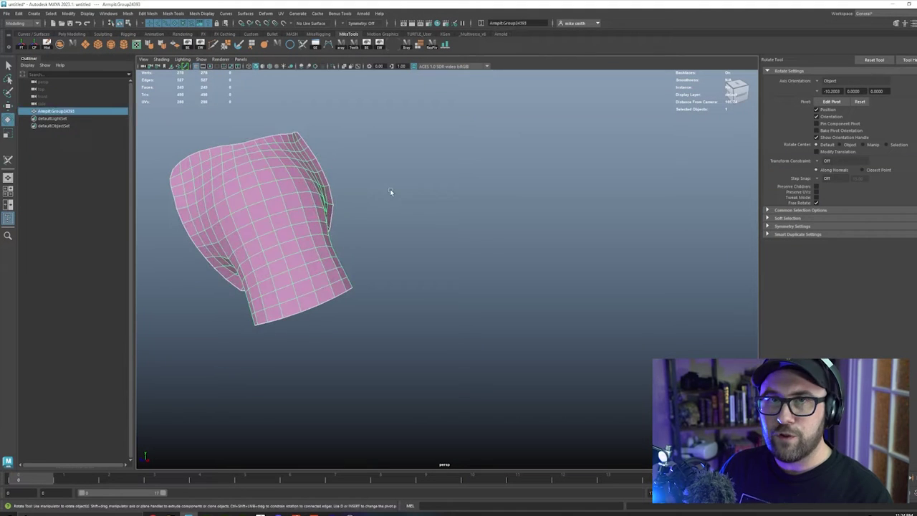
Switch to Maya, deselect the armpit mesh and import Armpit_Flat.obj into the scene.
left_click(454, 235)
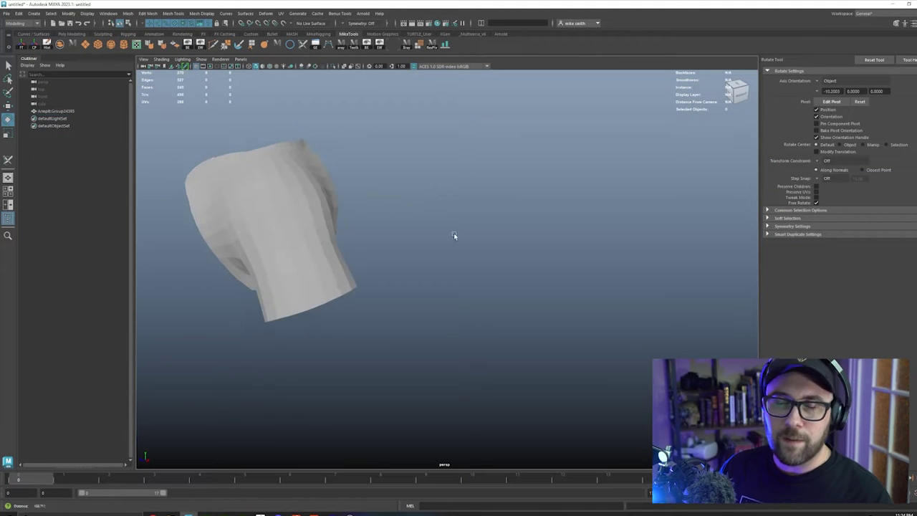
right_click_drag(454, 235, 317, 146, "alt")
middle_click_drag(316, 146, 405, 179, "alt")
left_click(7, 13)
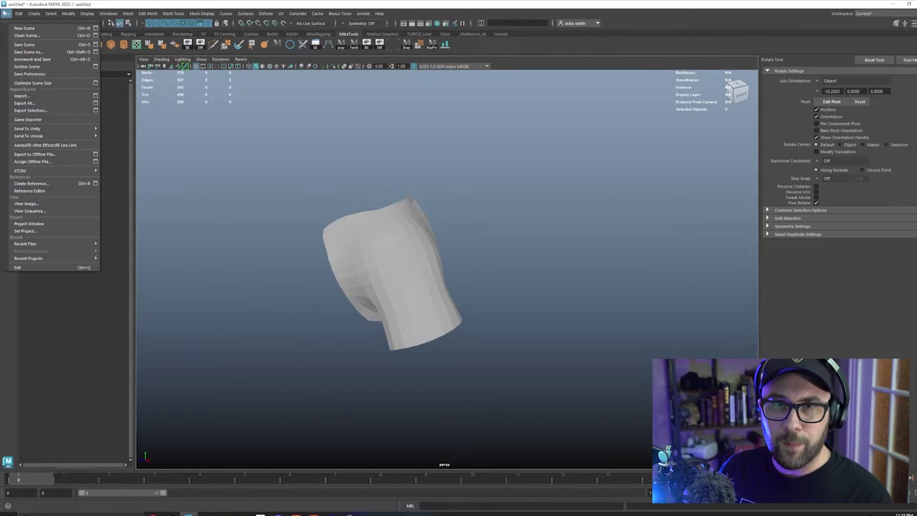
left_click(20, 96)
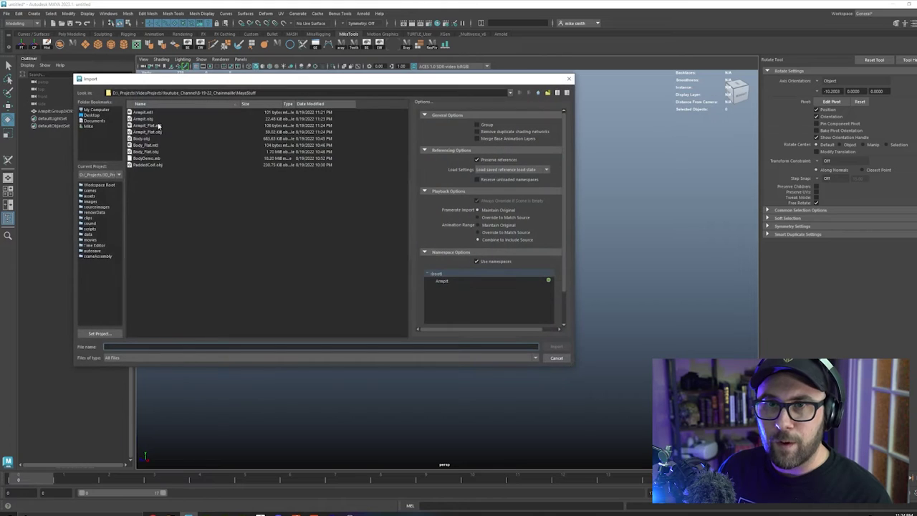
double_click(154, 134)
Center the flat armpit mesh's pivot, move the mesh up and away from the 3D armpit, and show the Channel Box.
left_click_drag(296, 219, 370, 227, "alt")
left_click(425, 198)
key("w")
left_click_drag(425, 198, 275, 126, "alt")
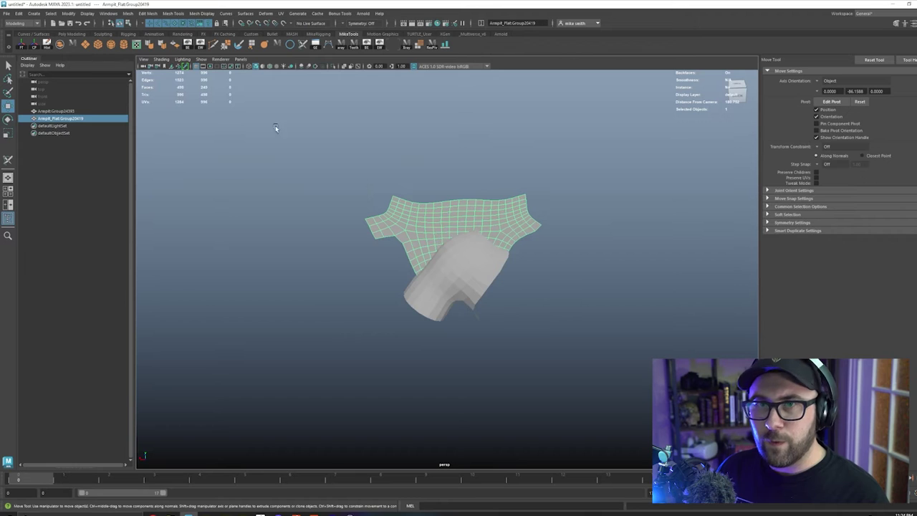
left_click(36, 47)
left_click_drag(443, 222, 286, 156)
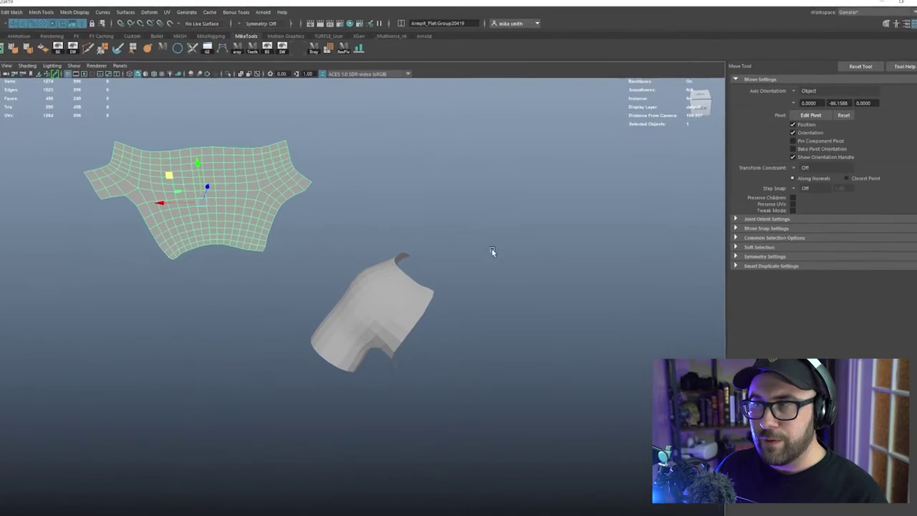
key("ctrl+a")
key("ctrl+a")
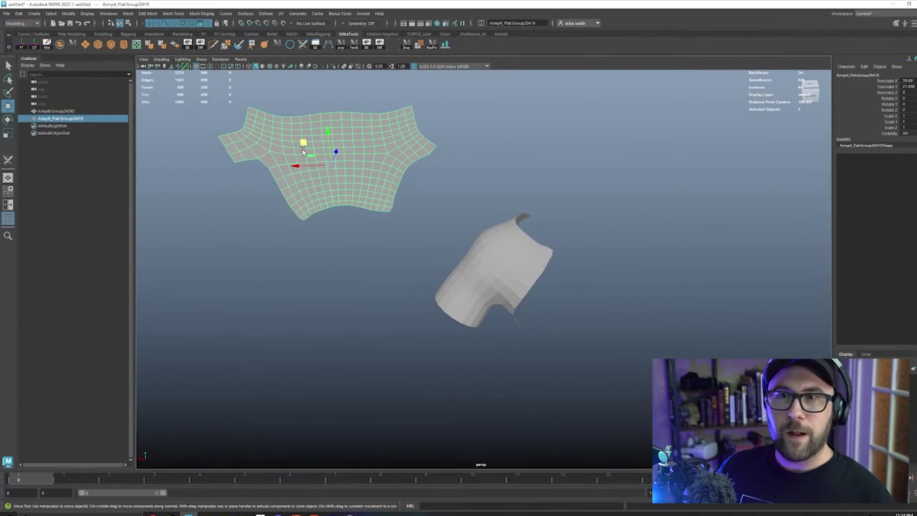
Pull a single face away from the flat mesh's upper edge as a test and undo the move.
key("f")
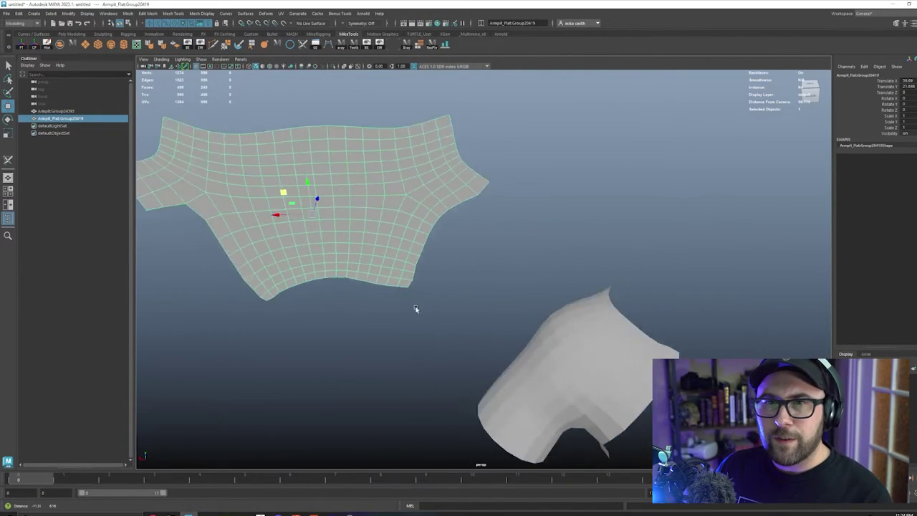
right_click_drag(335, 142, 336, 151)
left_click(335, 139)
left_click_drag(336, 136, 324, 93)
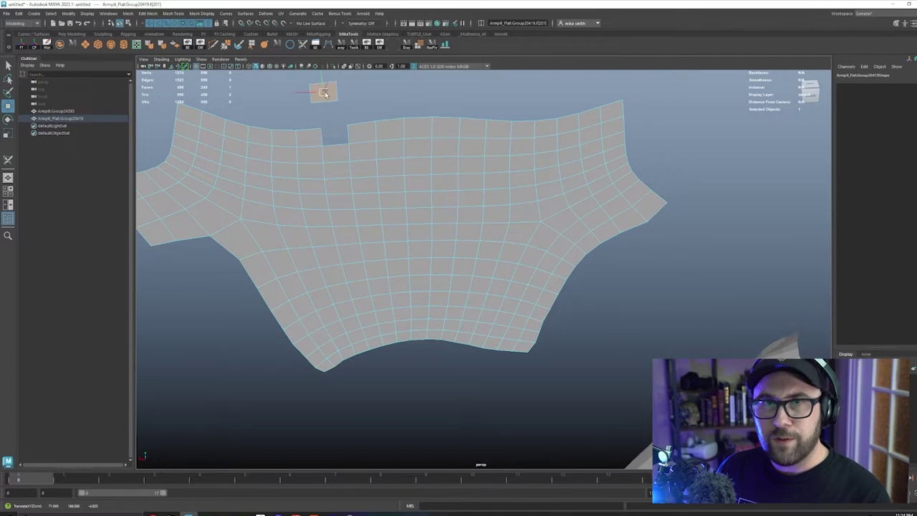
key("ctrl+z")
Select all vertices of the flat armpit mesh, merge them with a 0.01 distance threshold and return to object mode.
right_click_drag(332, 176, 295, 183)
scroll(279, 179, "down", 3)
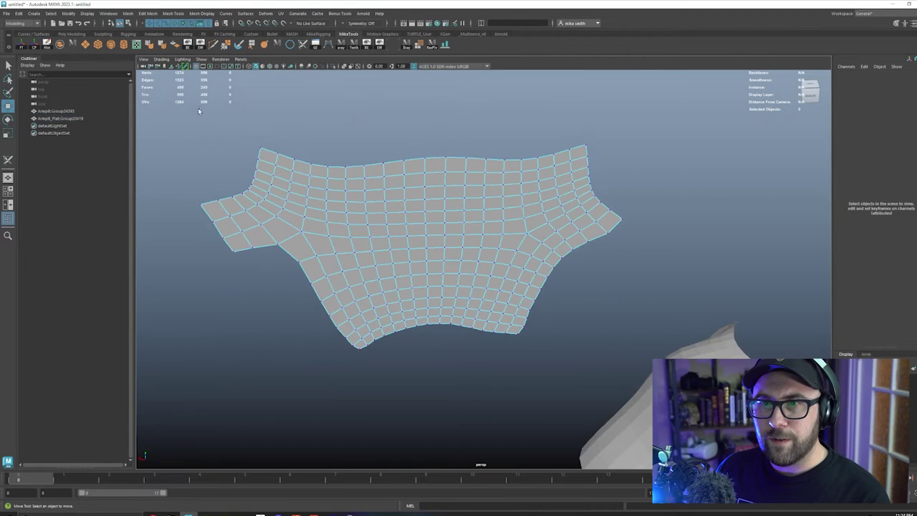
left_click_drag(174, 103, 639, 373)
left_click(146, 13)
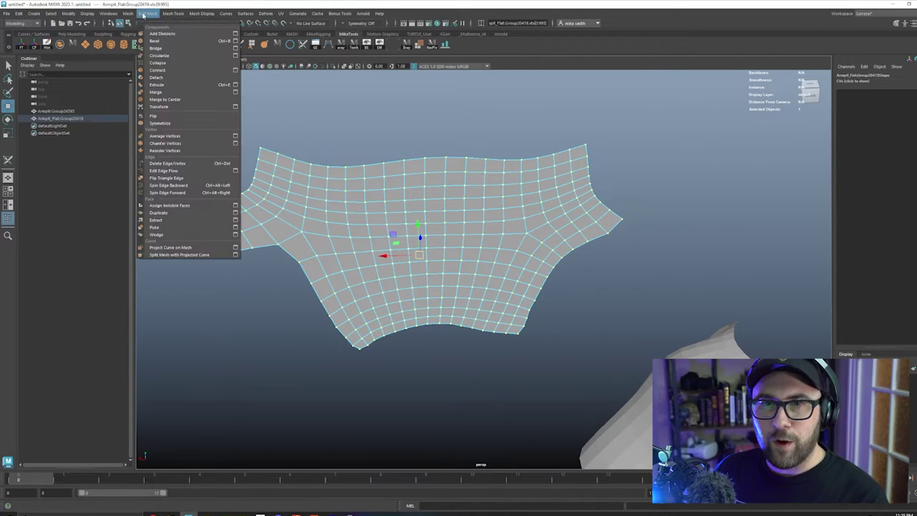
left_click(155, 92)
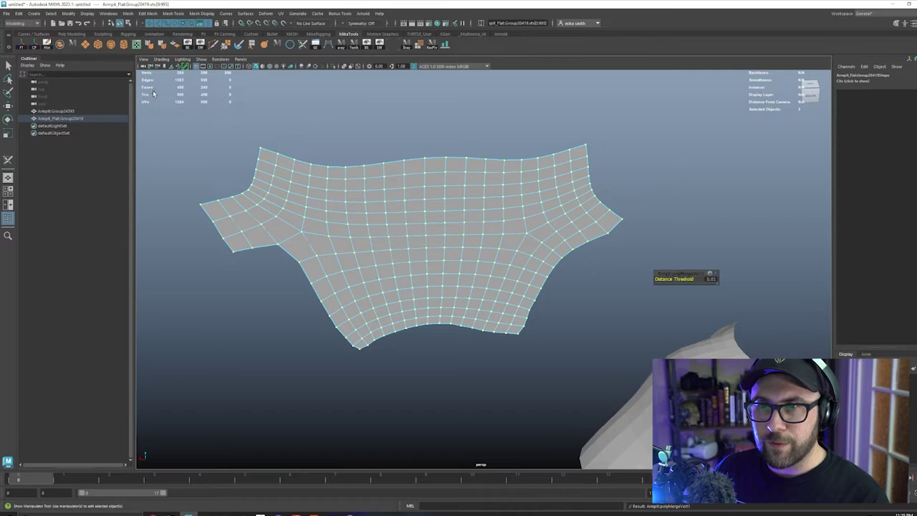
right_click_drag(296, 195, 311, 192)
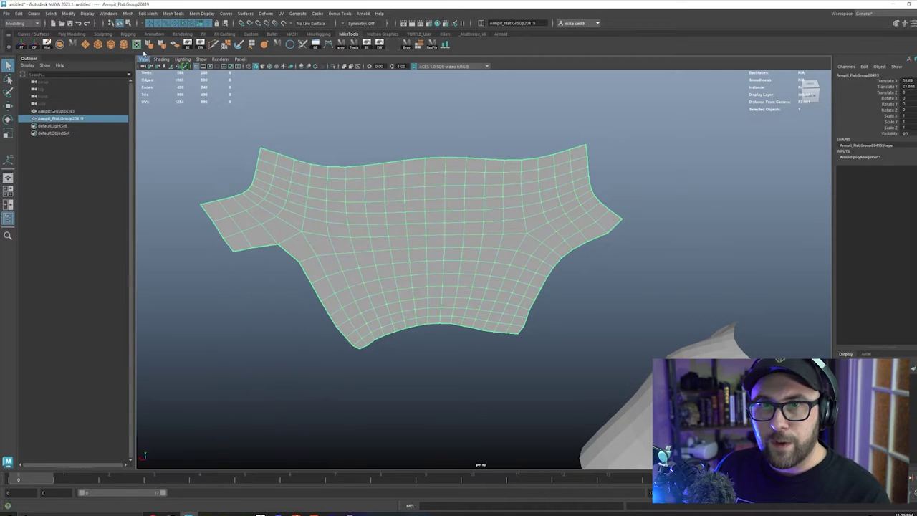
Move and sew all UV edges of the flat mesh into one shell, close the UV Editor and deselect the mesh.
left_click(137, 45)
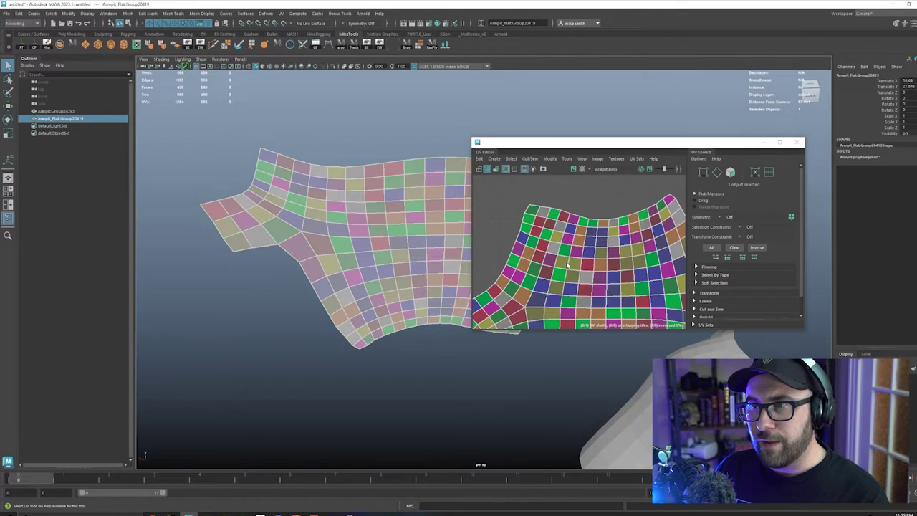
key("f")
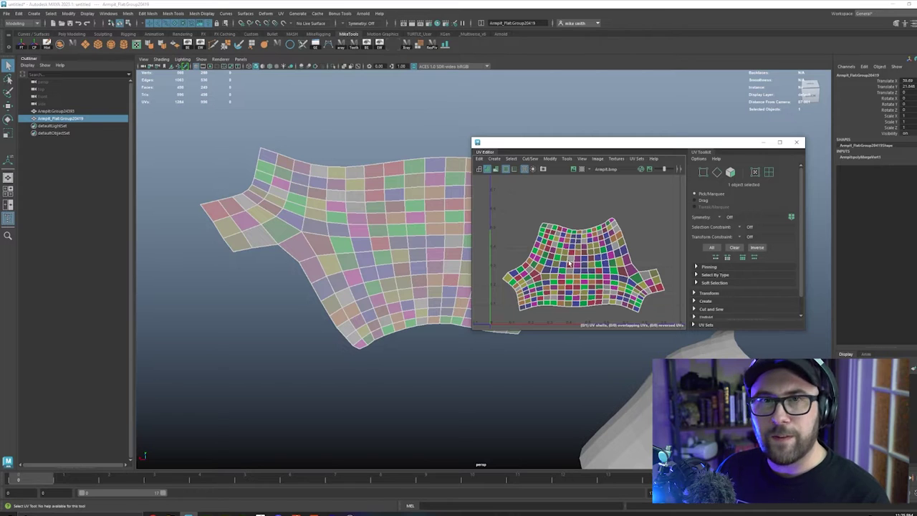
right_click_drag(556, 269, 554, 242)
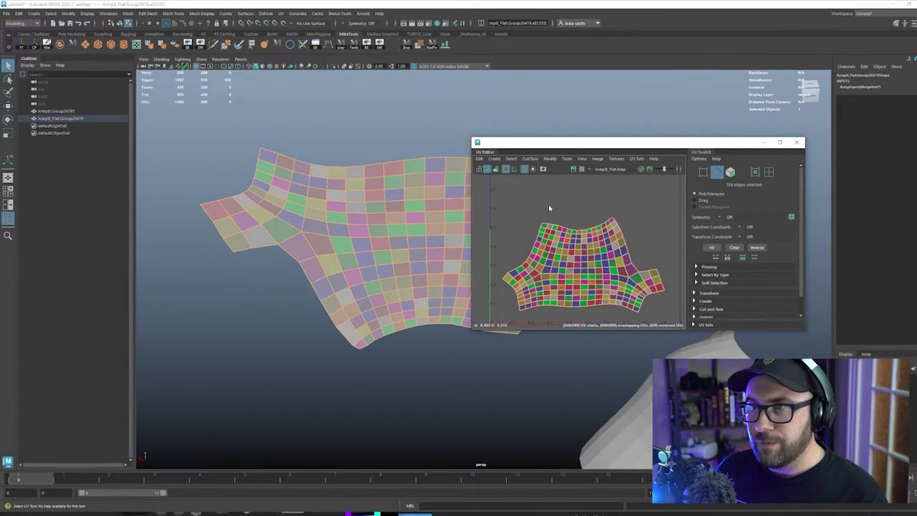
right_click_drag(548, 203, 541, 226, "shift")
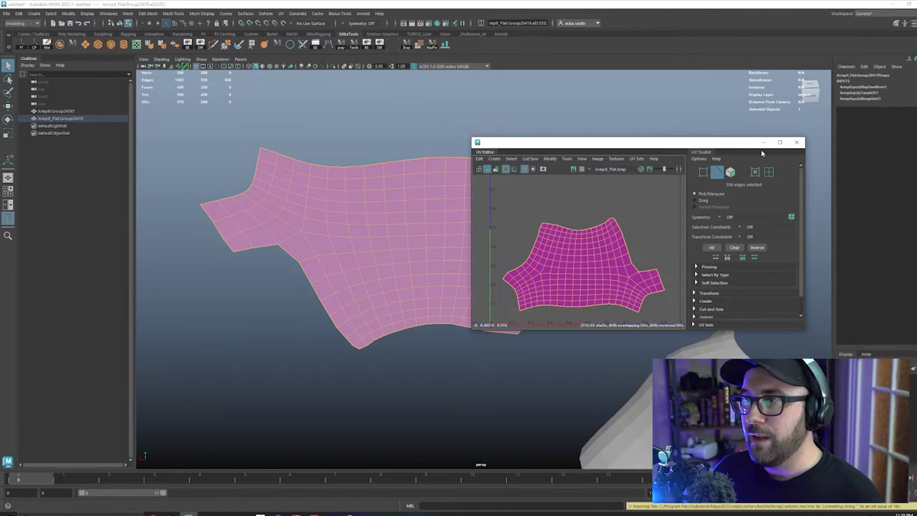
left_click(796, 142)
key("F8")
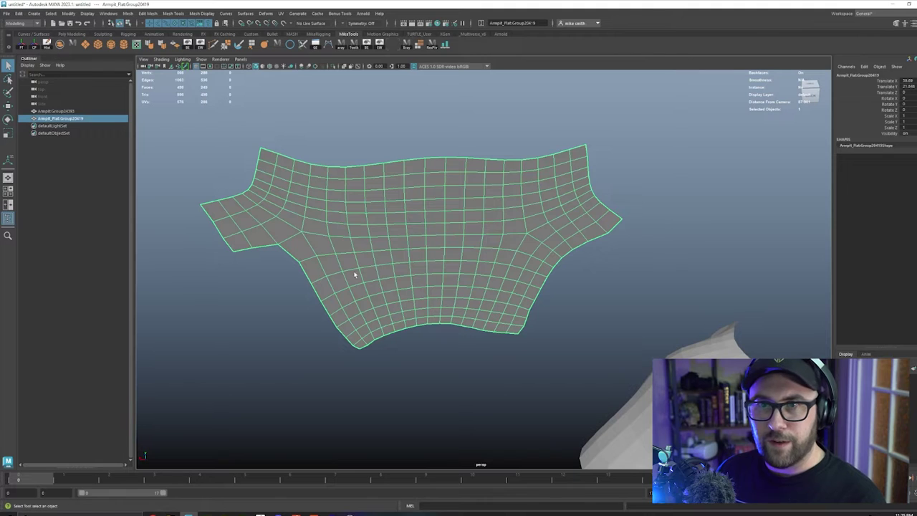
left_click(368, 156)
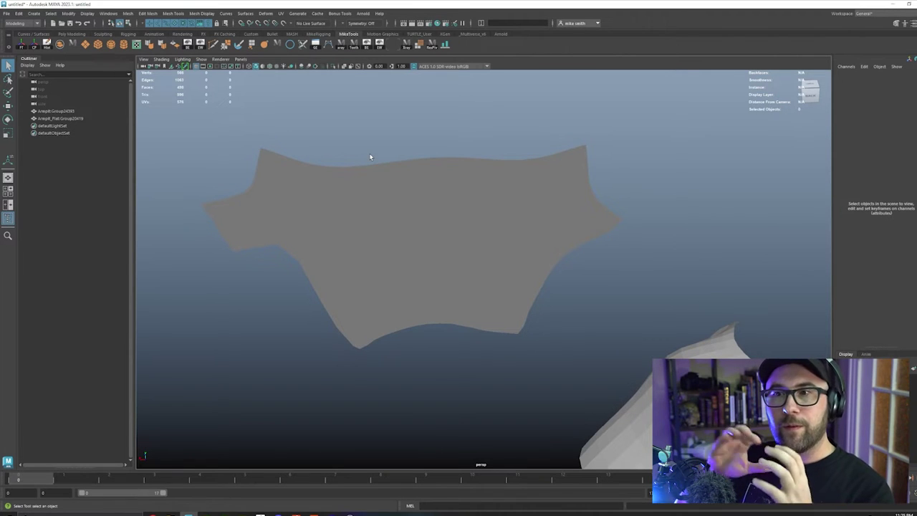
Create a polygon torus and move it over the middle of the flat armpit mesh.
left_click_drag(473, 292, 623, 270, "alt")
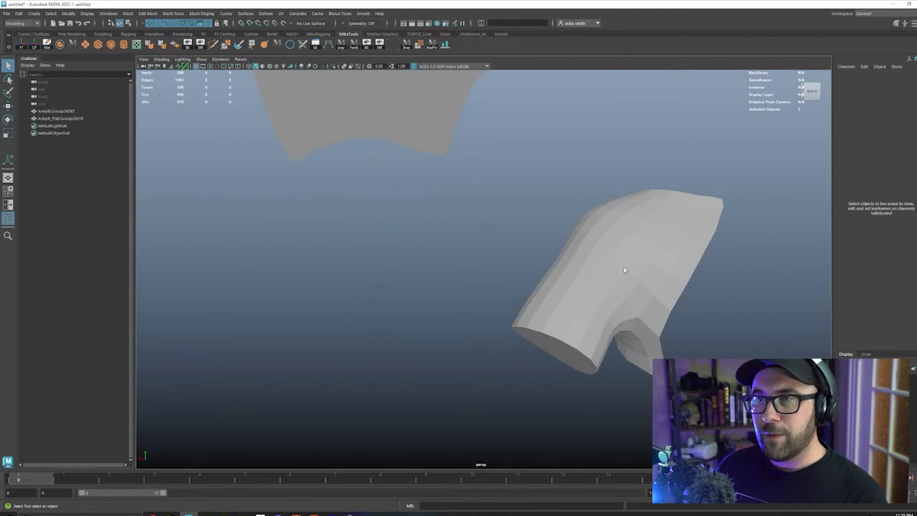
left_click_drag(323, 162, 381, 288, "alt")
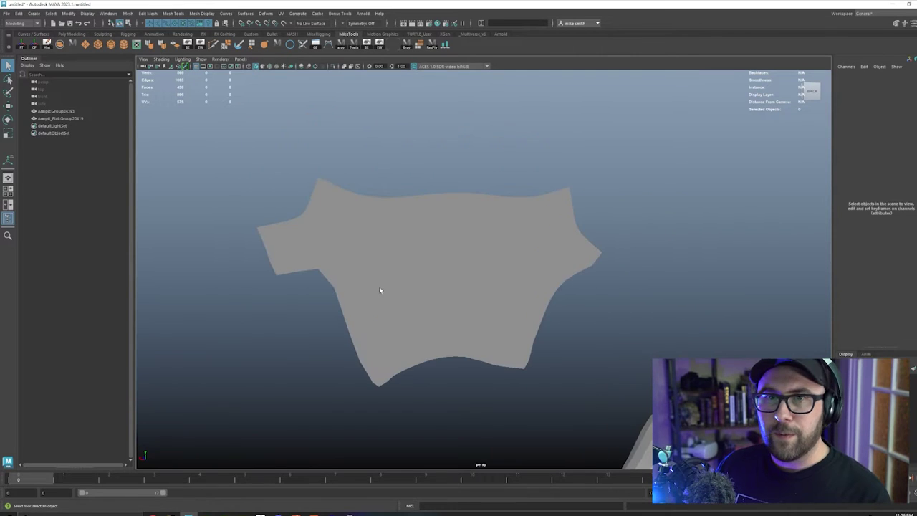
left_click(31, 16)
mouse_move(50, 36)
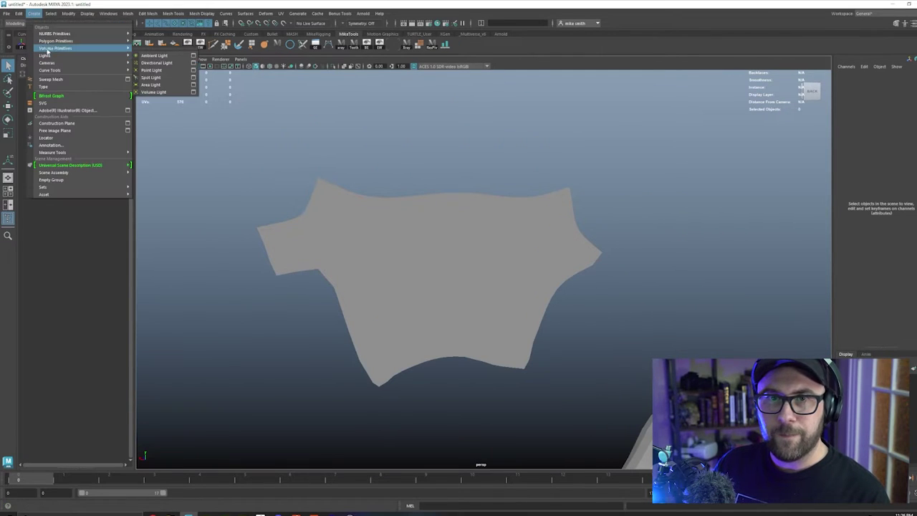
left_click(163, 74)
key("w")
right_click_drag(521, 369, 442, 308, "alt")
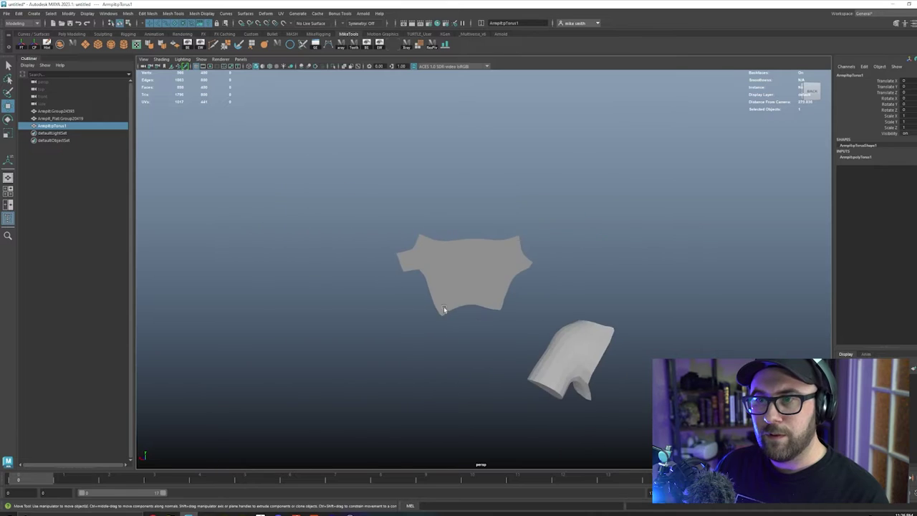
left_click_drag(442, 308, 436, 335, "alt")
right_click_drag(436, 335, 407, 314, "alt")
left_click_drag(567, 401, 460, 259)
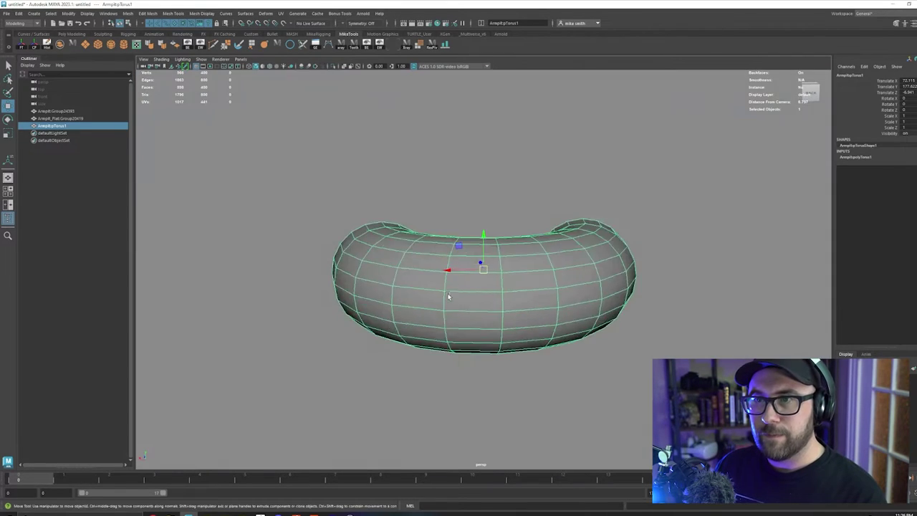
Rotate the torus -90 degrees about X and set its axis and height subdivisions to 8.
key("f")
key("e")
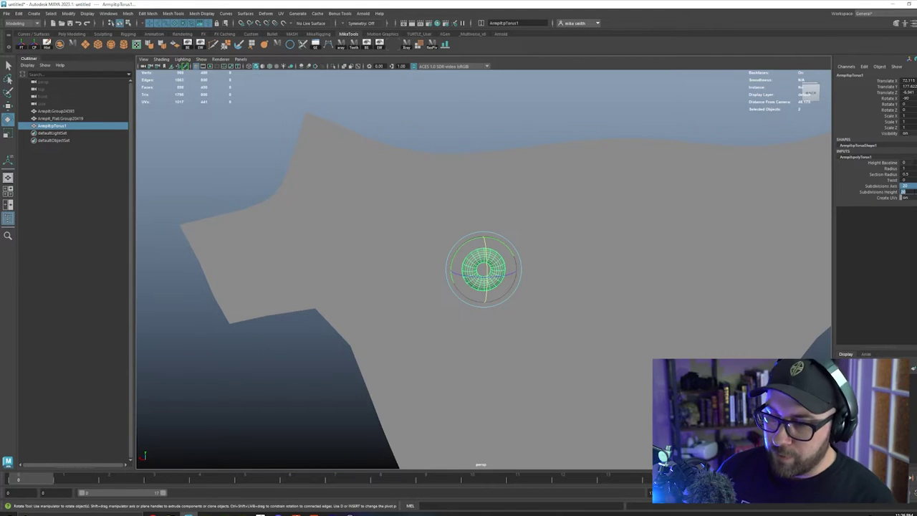
type("8")
key("Return")
left_click_drag(683, 247, 811, 238, "alt")
Set the torus radius to about 1.38 and reduce its section radius for a thinner ring.
left_click(895, 169)
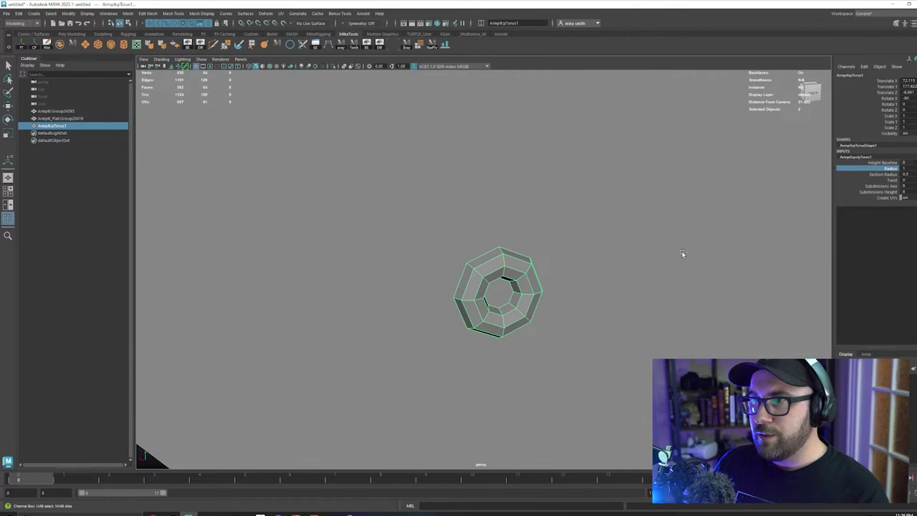
middle_click_drag(676, 252, 695, 255)
left_click(886, 175)
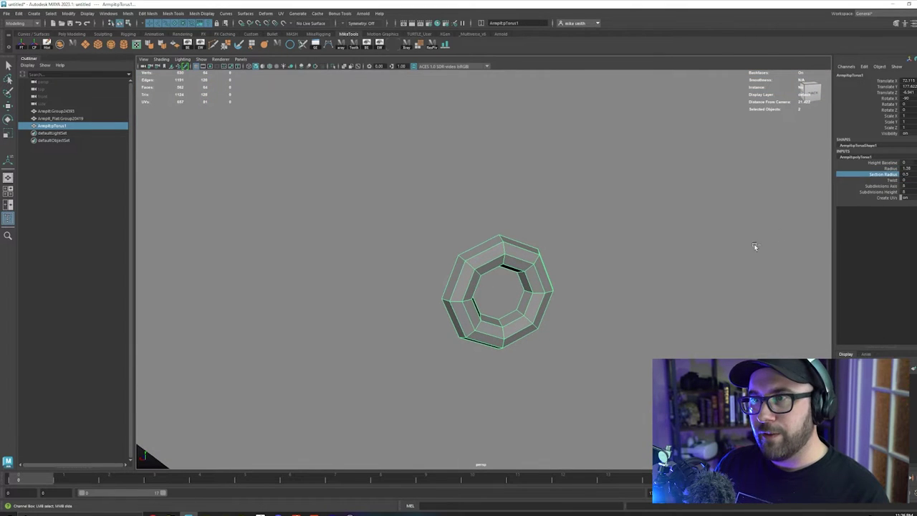
middle_click_drag(755, 248, 743, 242)
Scale the ring uniformly to 0.474 and move it near the flat mesh's upper edge.
key("e")
right_click_drag(708, 309, 366, 148, "alt")
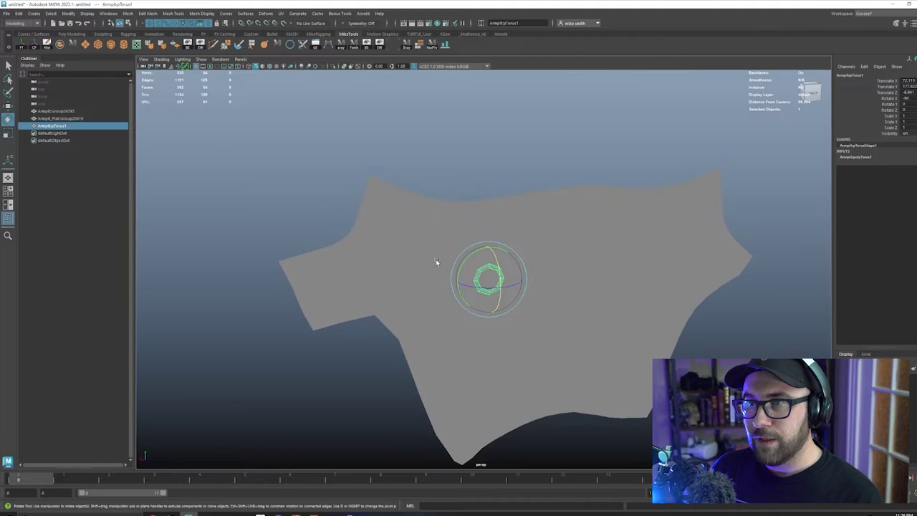
key("r")
left_click_drag(488, 278, 426, 209)
key("w")
key("f")
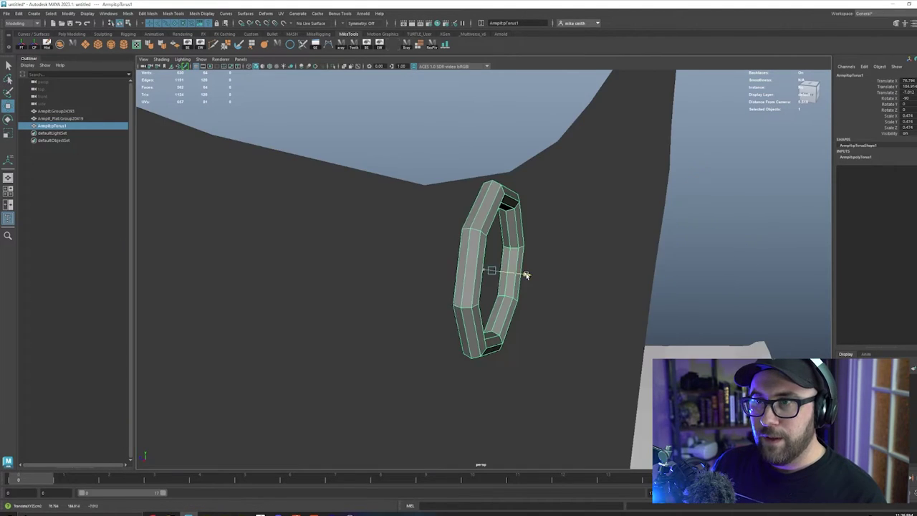
Scale the ring down to 0.357 and raise it clear above the flat mesh's upper edge.
left_click_drag(524, 273, 481, 51, "alt")
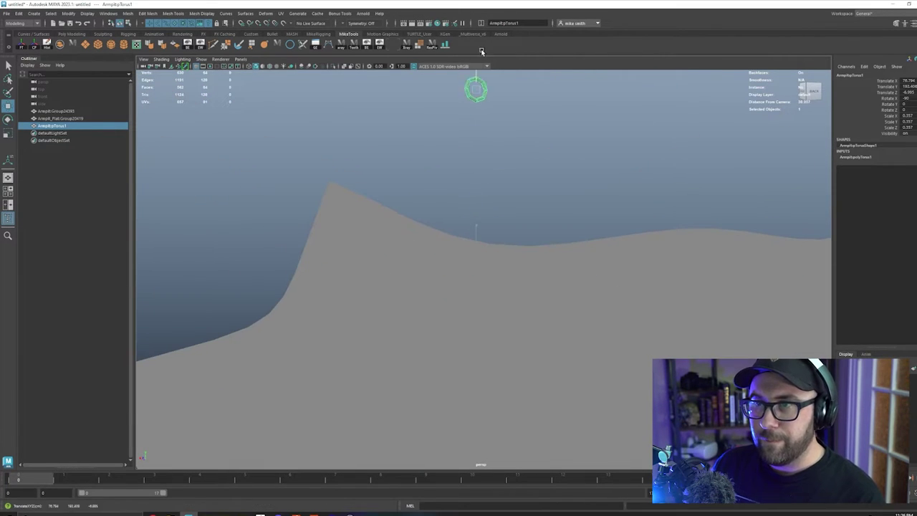
middle_click_drag(470, 126, 443, 226, "alt")
right_click_drag(442, 227, 476, 267, "alt")
middle_click_drag(451, 229, 469, 263, "alt")
right_click_drag(469, 263, 480, 290, "alt")
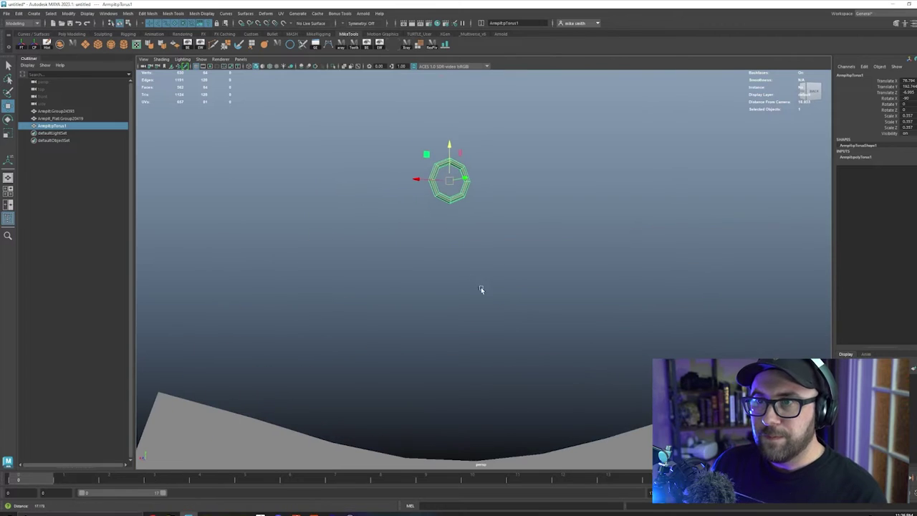
Duplicate the ring and slide the copy sideways along X so that the two rings overlap.
left_click_drag(431, 246, 414, 237, "alt")
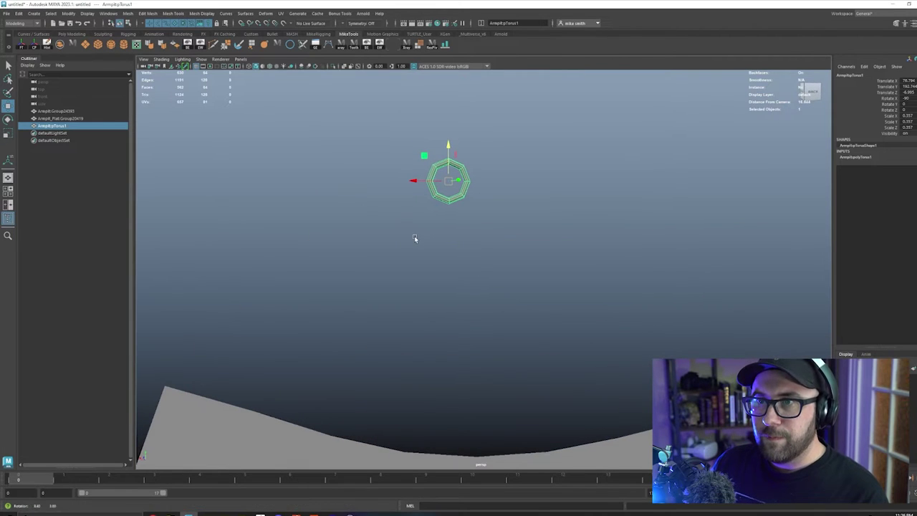
key("ctrl+d")
left_click_drag(416, 180, 435, 183)
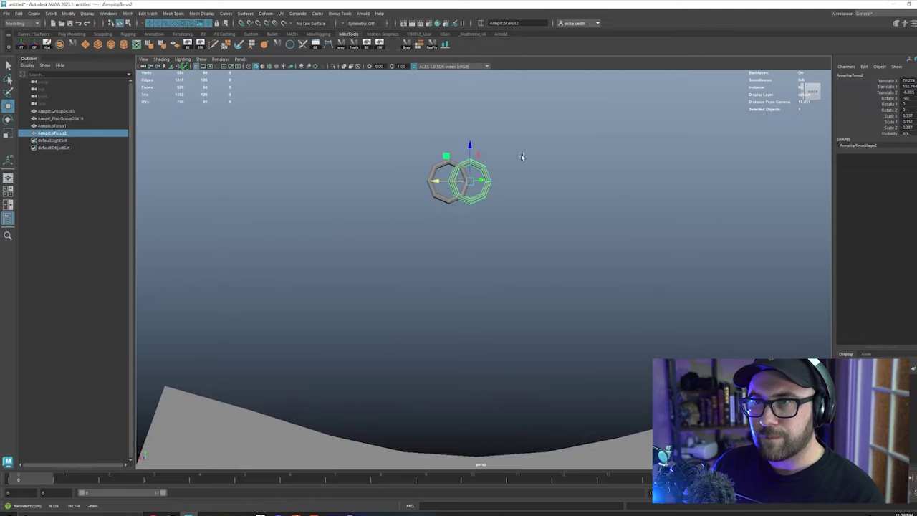
Select both overlapping rings and set their Rotate Y to 20 so they tilt through each other.
key("f")
right_click_drag(451, 215, 402, 188, "alt")
left_click(442, 209, "shift")
left_click_drag(401, 188, 421, 195, "alt")
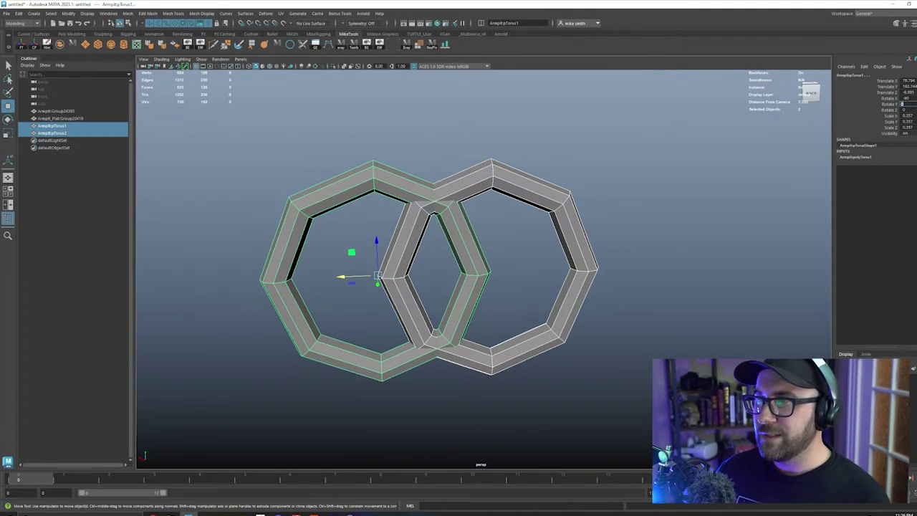
type("20")
key("Return")
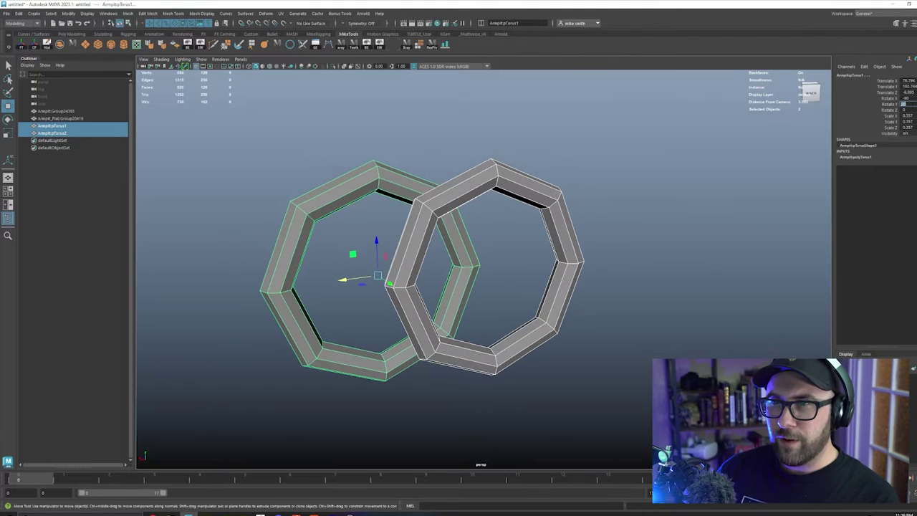
Duplicate the ring pair, lower the copies to overlap the originals, and set the copies' Rotate Y to -20.
left_click_drag(462, 247, 379, 335, "alt")
key("ctrl+d")
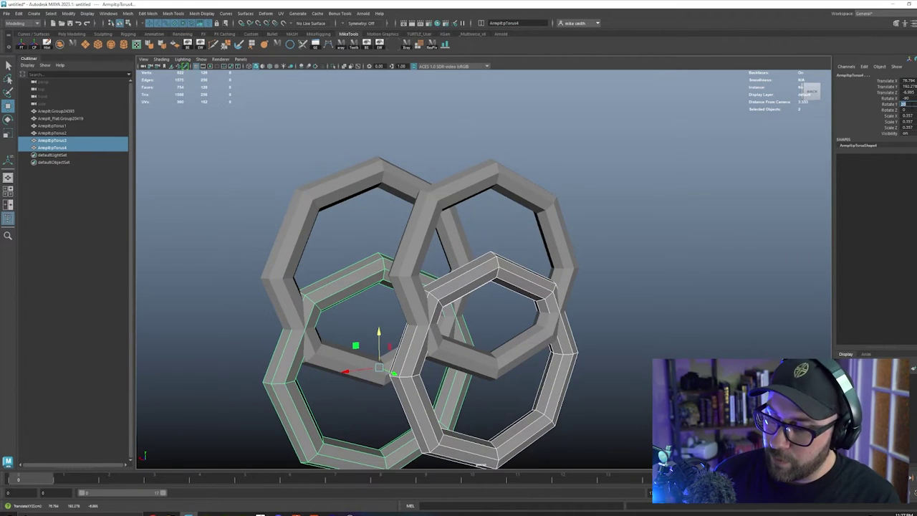
type("-20")
key("Return")
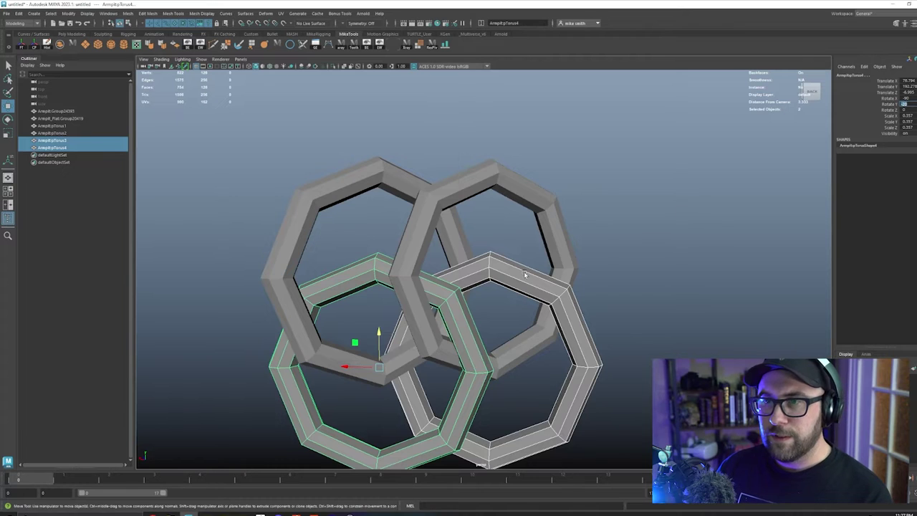
Shift the lower ring pair sideways along X so it sits staggered and interlocked with the upper pair.
left_click_drag(525, 272, 486, 258, "alt")
left_click_drag(316, 365, 309, 417, "alt")
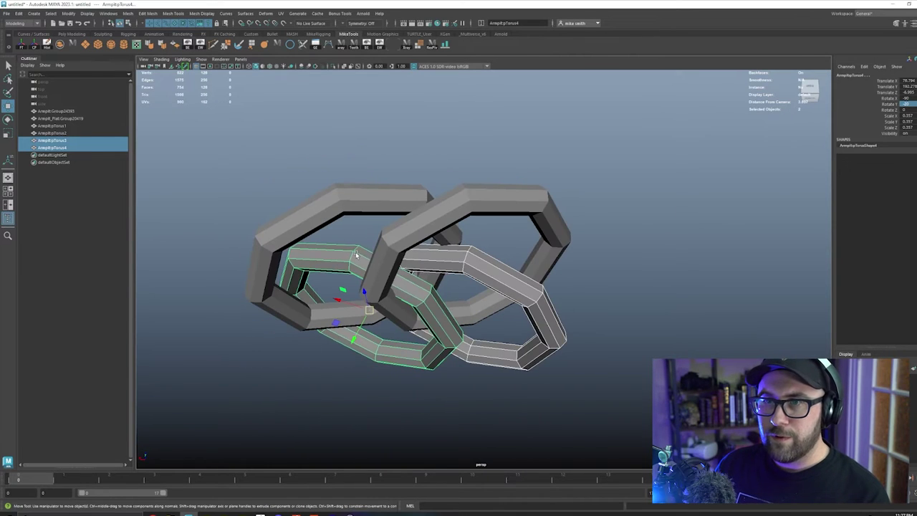
key("w")
left_click_drag(355, 253, 330, 255)
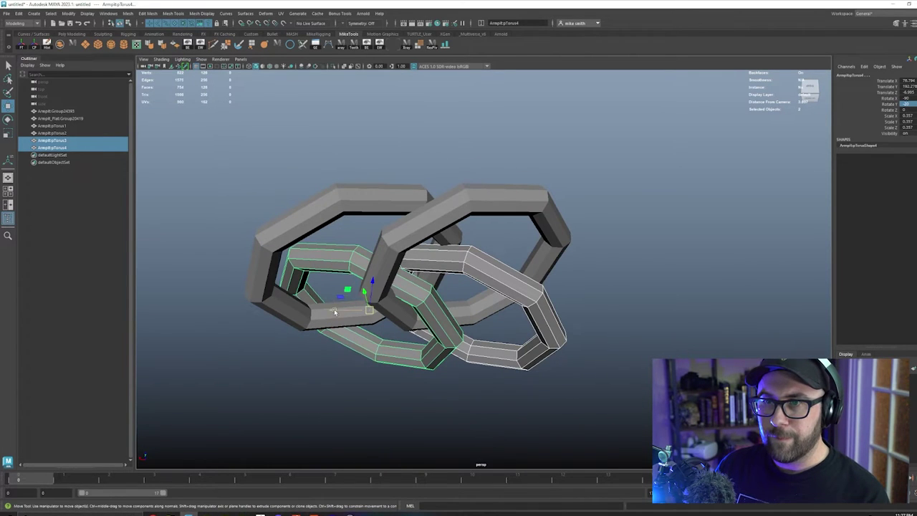
left_click_drag(348, 293, 400, 316)
left_click_drag(392, 341, 387, 290, "alt")
middle_click_drag(387, 290, 389, 268, "alt")
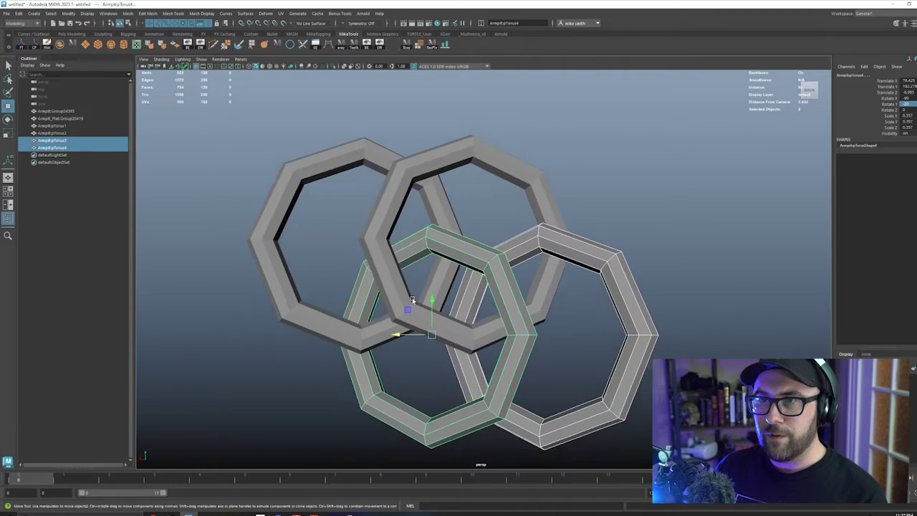
Select all four interlocking rings and freeze their transformations.
right_click_drag(389, 268, 372, 219, "alt")
left_click_drag(319, 137, 433, 231, "shift")
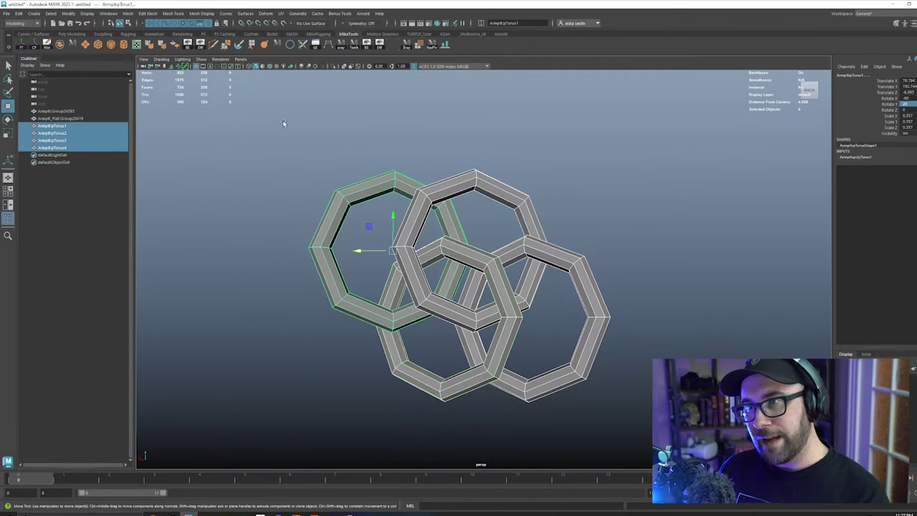
left_click(343, 161)
left_click_drag(334, 134, 336, 205, "alt")
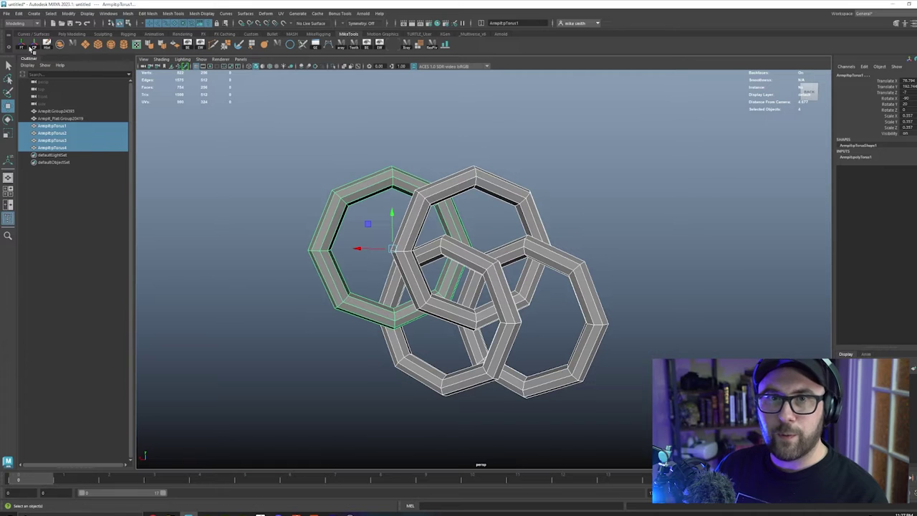
left_click(27, 46)
Duplicate the four-ring unit along X and repeat the duplication to build a chain row spanning the flat mesh's width.
scroll(225, 198, "down", 3)
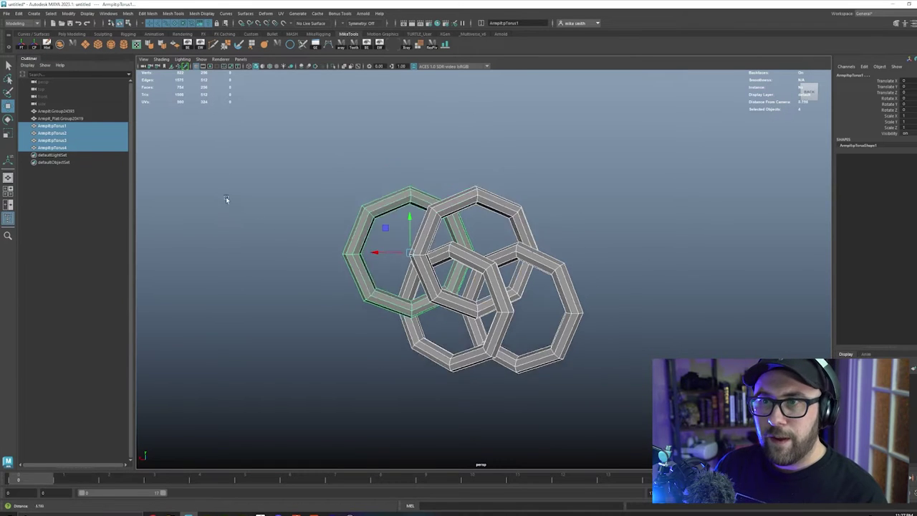
scroll(456, 287, "down", 2)
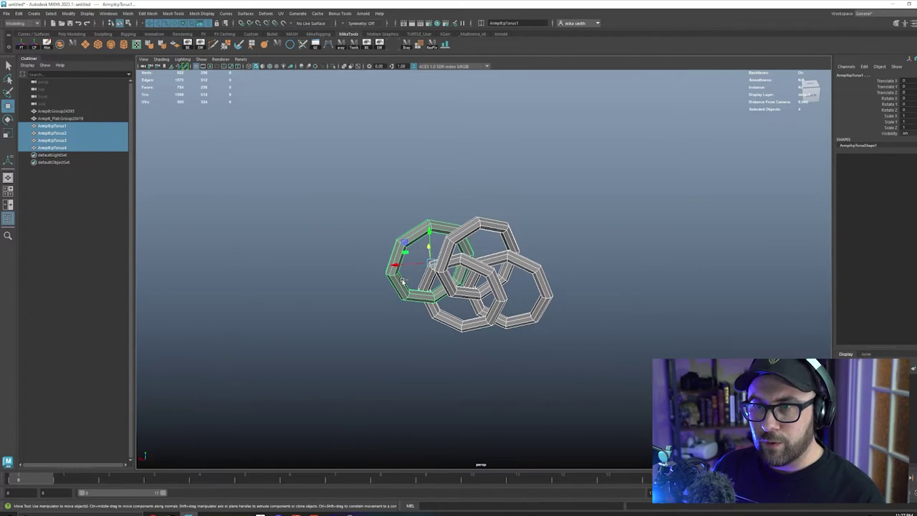
mouse_move(403, 282)
left_mouse_down("shift")
mouse_move(400, 273)
mouse_move(500, 276)
left_mouse_up("shift")
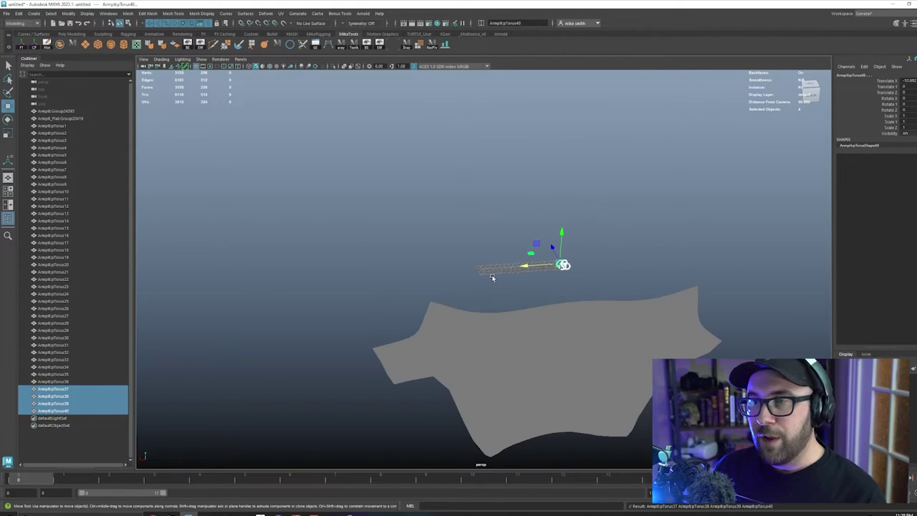
key("shift+d")
key("shift+d")
key("shift+d")
key("shift+d")
key("shift+d")
key("shift+d")
key("shift+d")
key("shift+d")
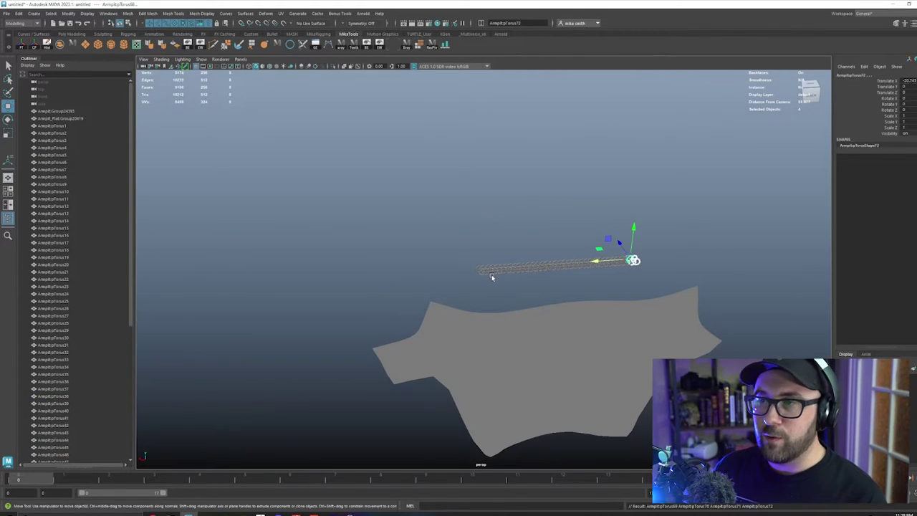
key("shift+d")
key("shift+d")
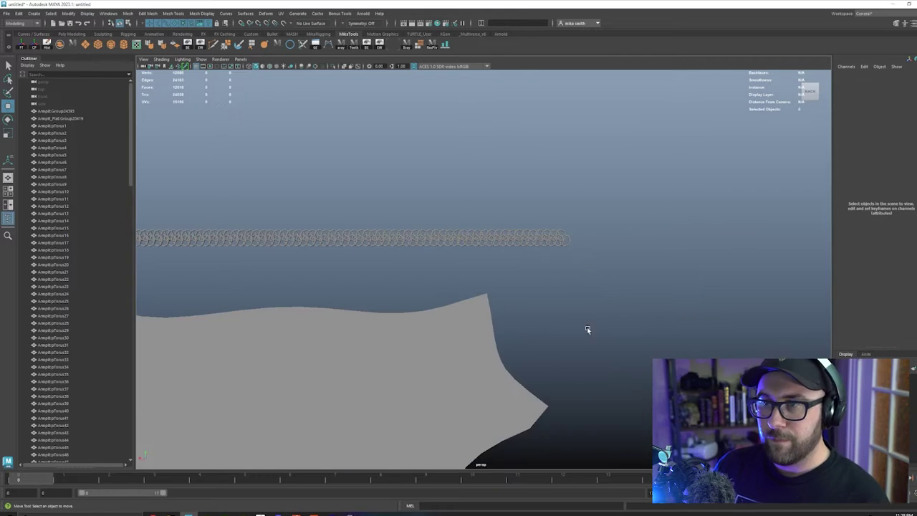
Select every ring in the row, duplicate the row, and lower the copy to interlock with the row above.
left_click_drag(587, 327, 695, 267, "alt")
key("f")
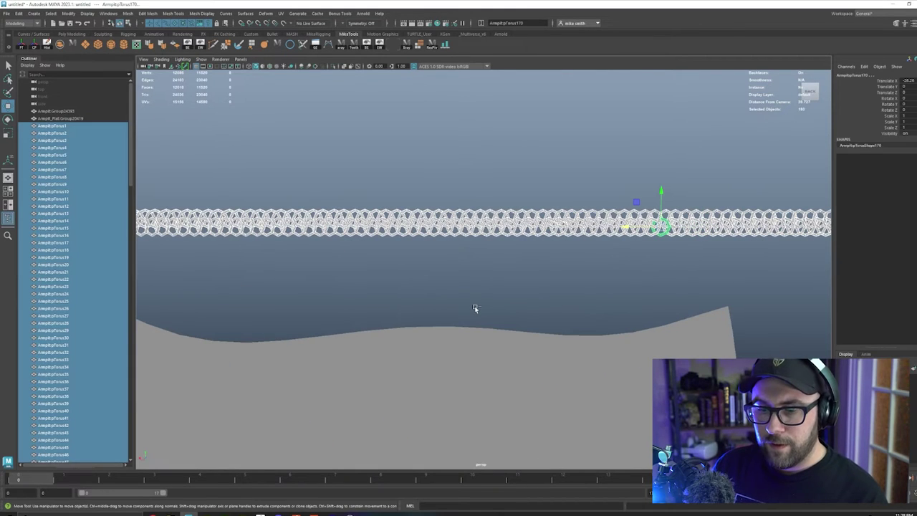
key("ctrl+d")
left_click_drag(661, 199, 661, 211)
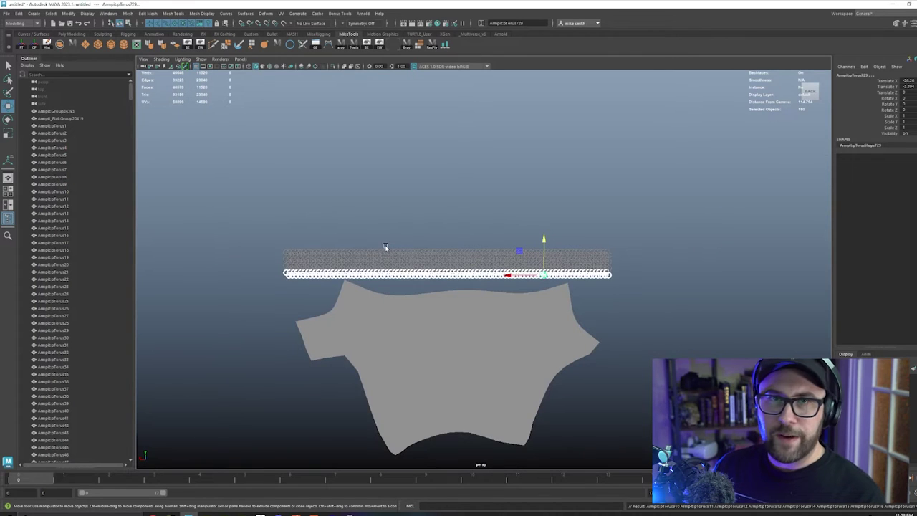
Repeat the downward row duplication until the chainmail covers the whole flat mesh, and clear the selection.
key("shift+d")
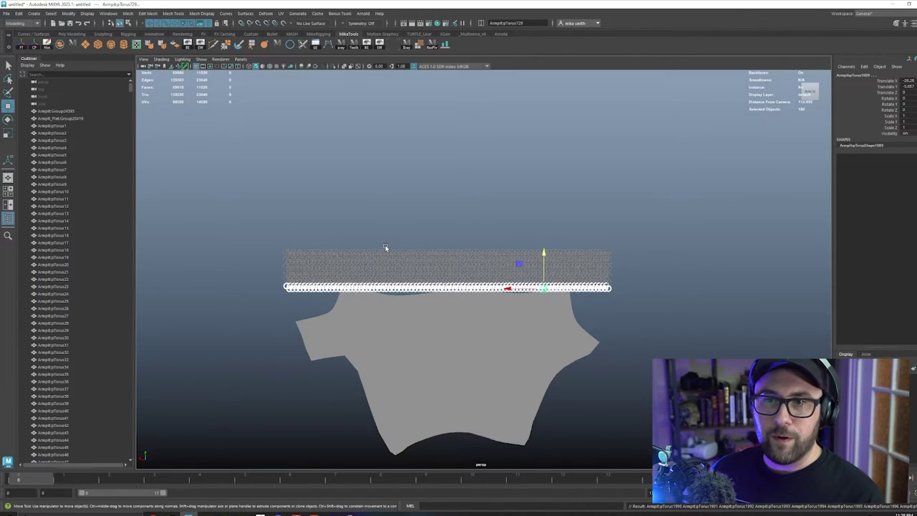
key("shift+d")
key("shift+d")
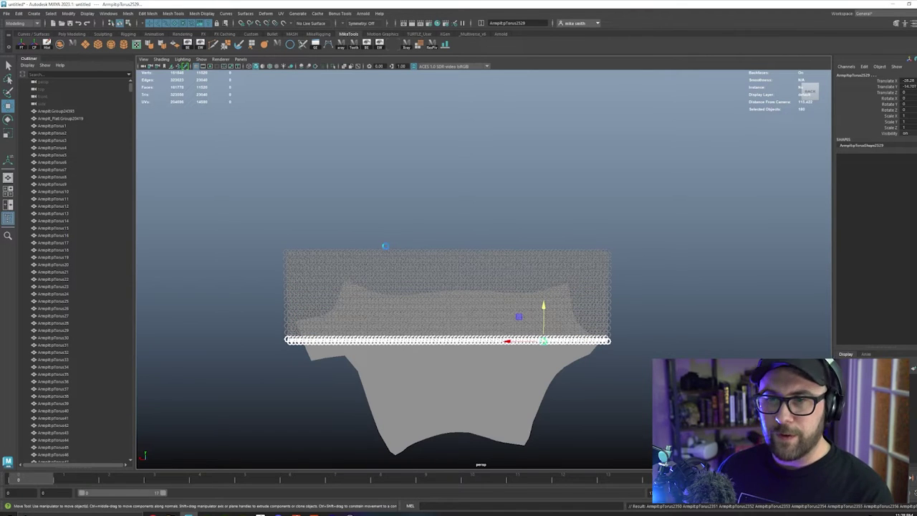
key("shift+d")
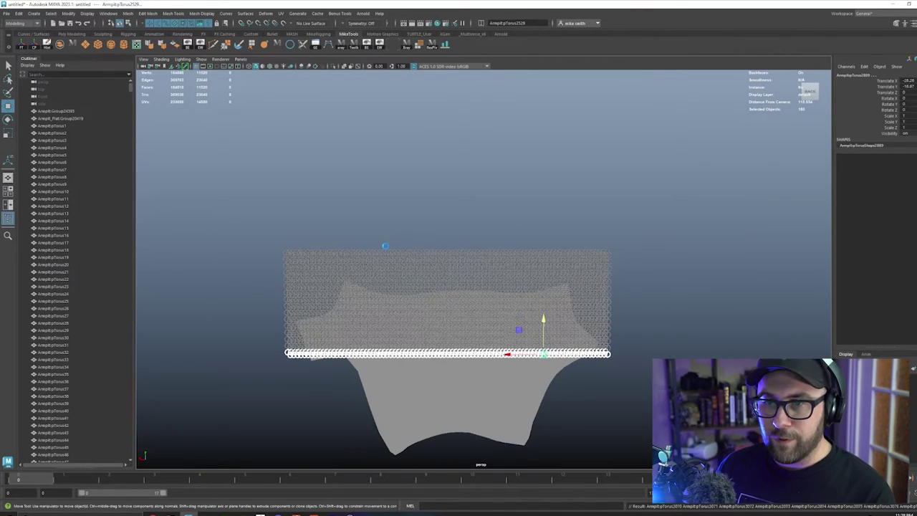
key("shift+d")
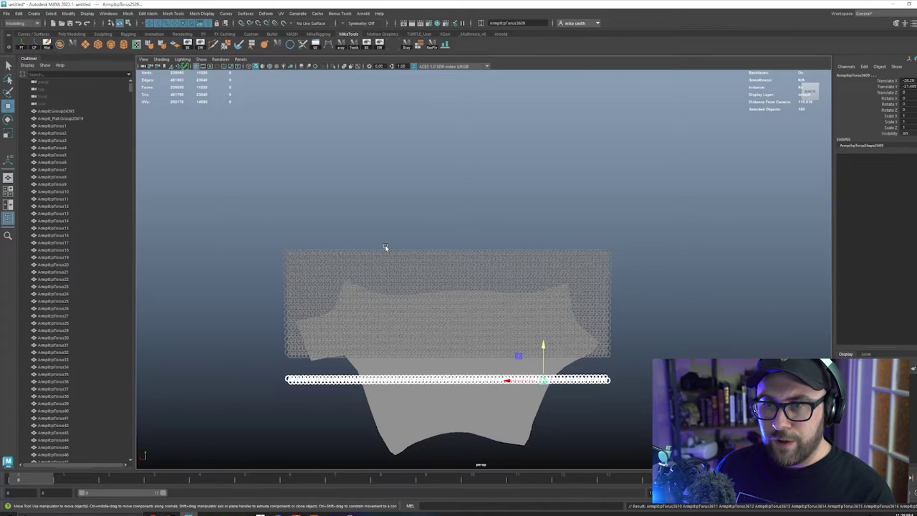
key("shift+d")
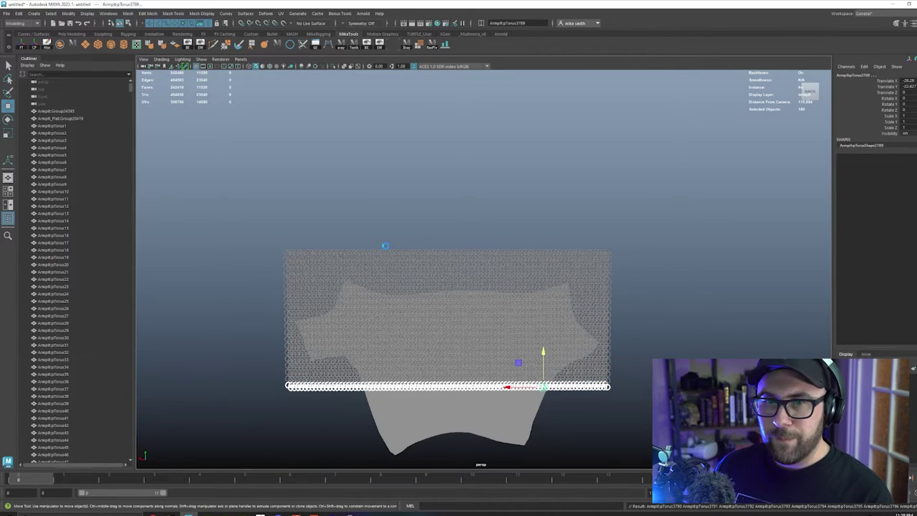
key("shift+d")
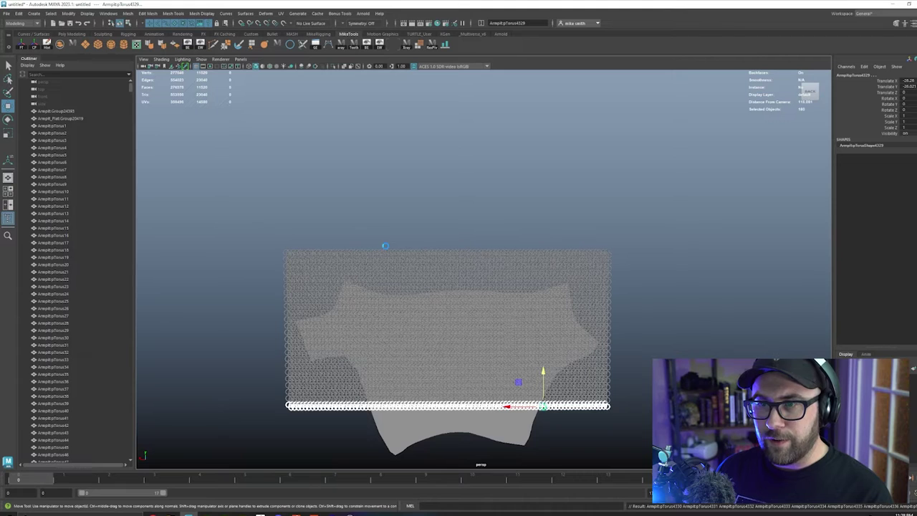
key("shift+d")
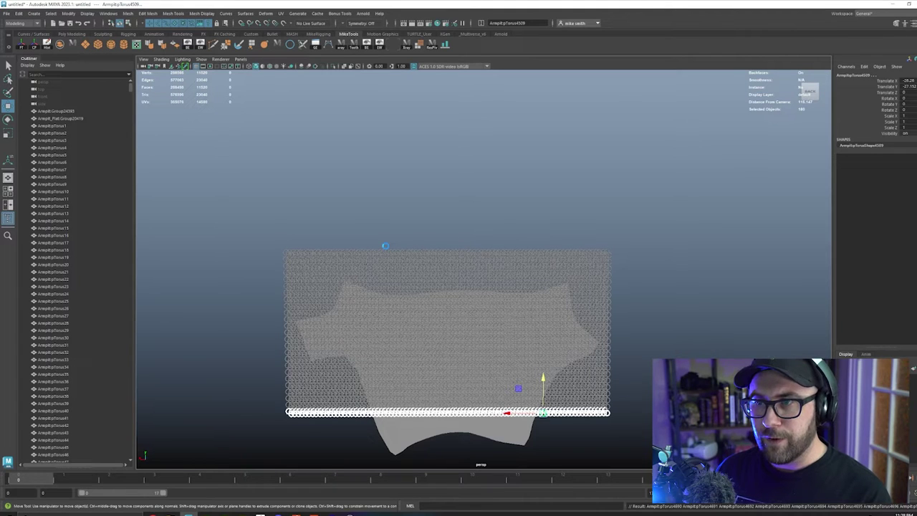
key("shift+d")
key("shift+d")
key("shift+d")
key("shift+d")
key("shift+d")
key("shift+d")
middle_click_drag(364, 310, 358, 204, "alt")
left_click(235, 298)
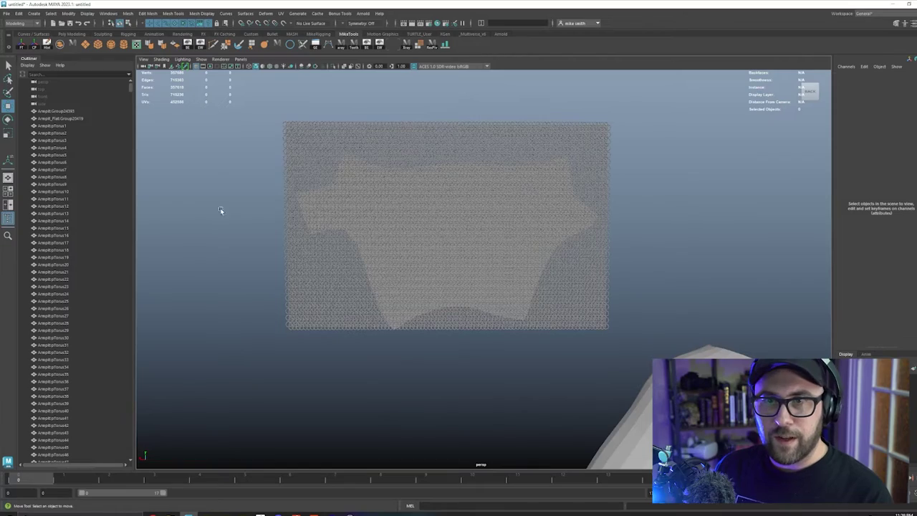
Lasso-select all rings lying outside the flat mesh's outline and delete them.
middle_click_drag(192, 143, 253, 206, "alt")
right_click_drag(253, 206, 382, 320, "alt")
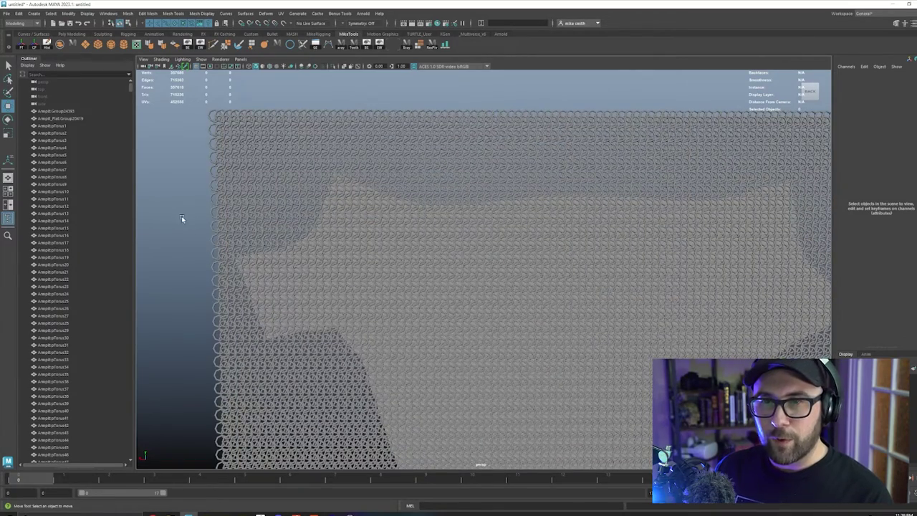
middle_click_drag(181, 217, 230, 239, "alt")
mouse_move(214, 92)
left_mouse_down()
mouse_move(373, 142)
mouse_move(376, 175)
left_mouse_up()
key("q")
mouse_move(201, 129)
left_mouse_down()
mouse_move(254, 265)
mouse_move(250, 410)
left_mouse_up()
middle_click_drag(258, 387, 255, 245, "alt")
left_click_drag(301, 224, 247, 417)
middle_click_drag(533, 440, 482, 399, "alt")
left_click_drag(458, 381, 630, 382)
left_click_drag(354, 374, 423, 380)
middle_click_drag(430, 380, 317, 381, "alt")
mouse_move(319, 382)
left_mouse_down()
mouse_move(351, 367)
mouse_move(575, 384)
left_mouse_up()
mouse_move(577, 383)
left_mouse_down("ctrl+shift")
mouse_move(665, 221)
mouse_move(767, 387)
left_mouse_up("ctrl+shift")
middle_click_drag(717, 151, 597, 271, "alt")
mouse_move(594, 305)
left_mouse_down("ctrl+shift")
mouse_move(662, 314)
mouse_move(645, 317)
left_mouse_up("ctrl+shift")
middle_click_drag(609, 337, 642, 259, "alt")
mouse_move(591, 269)
left_mouse_down("ctrl+shift")
mouse_move(682, 256)
mouse_move(498, 394)
left_mouse_up("ctrl+shift")
middle_click_drag(428, 208, 610, 314, "alt")
mouse_move(298, 134)
left_mouse_down("ctrl+shift")
mouse_move(502, 219)
mouse_move(761, 116)
left_mouse_up("ctrl+shift")
middle_click_drag(625, 417, 541, 315, "alt")
right_click_drag(541, 315, 493, 270, "alt")
middle_click_drag(504, 239, 496, 271, "alt")
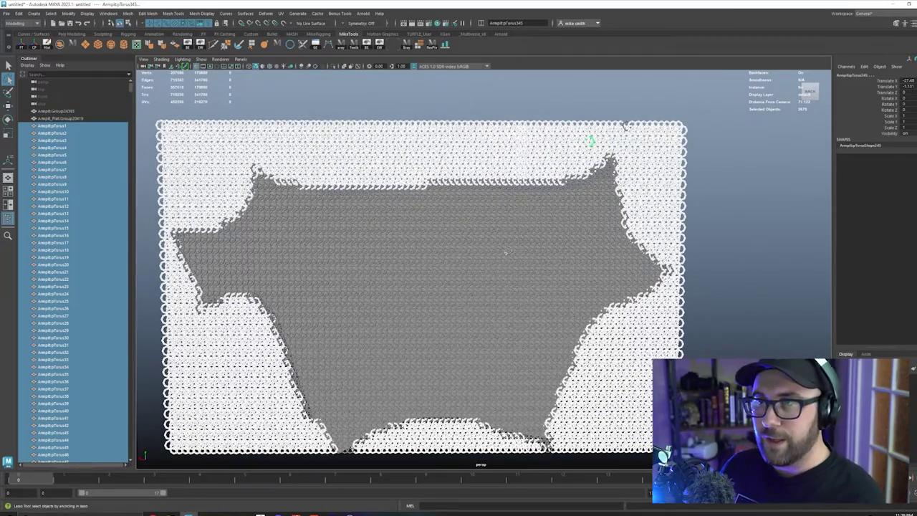
key("Delete")
left_click(650, 125)
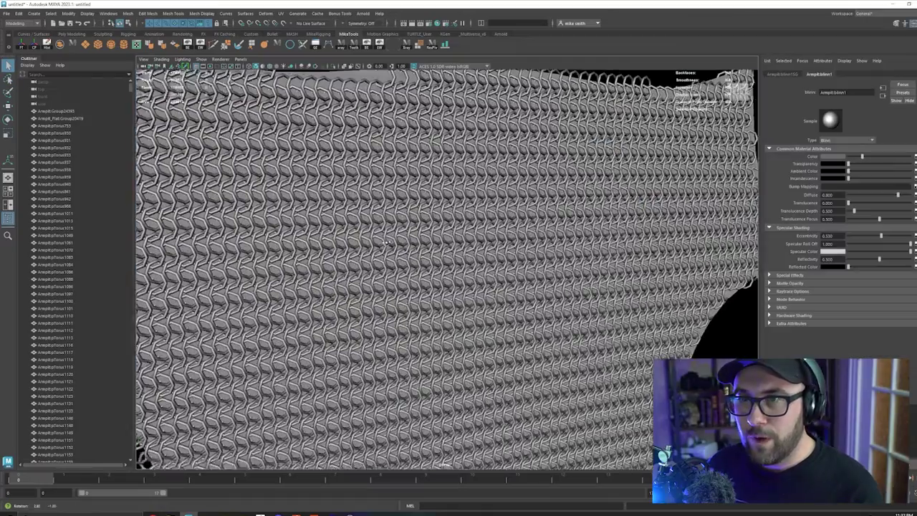
Select all the trimmed chainmail rings, leaving the flat mesh out of the selection.
left_click_drag(337, 272, 362, 247, "alt")
right_click_drag(537, 321, 459, 289, "alt")
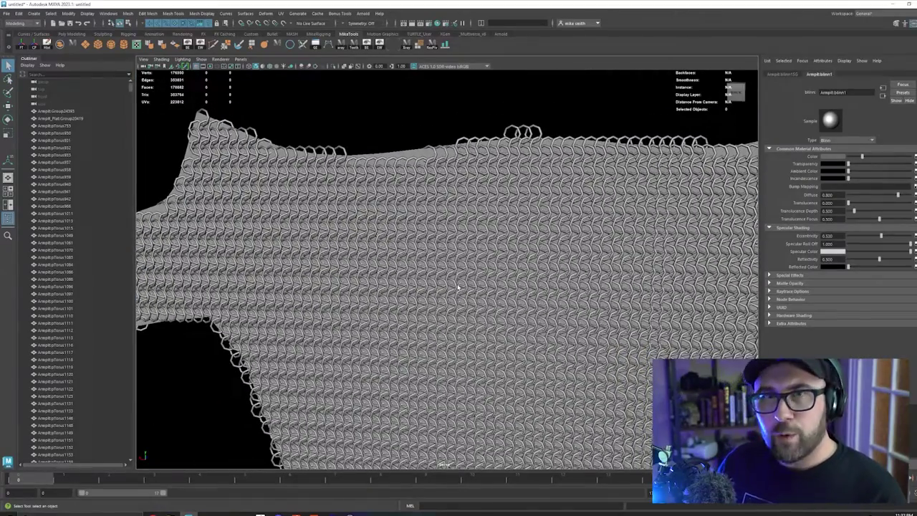
left_click_drag(368, 214, 384, 206, "alt")
left_click_drag(383, 205, 380, 210, "alt")
left_click(284, 333)
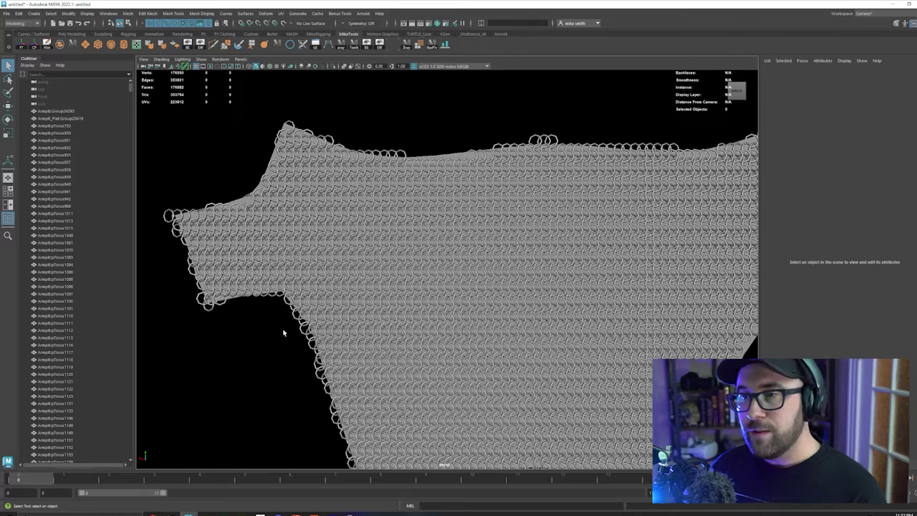
scroll(204, 192, "down", 2)
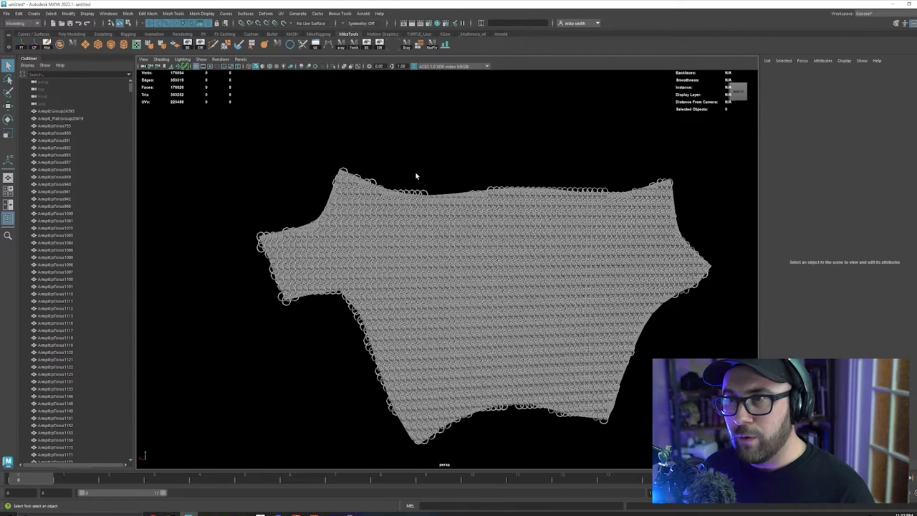
left_click_drag(228, 132, 718, 447)
scroll(453, 313, "up", 3)
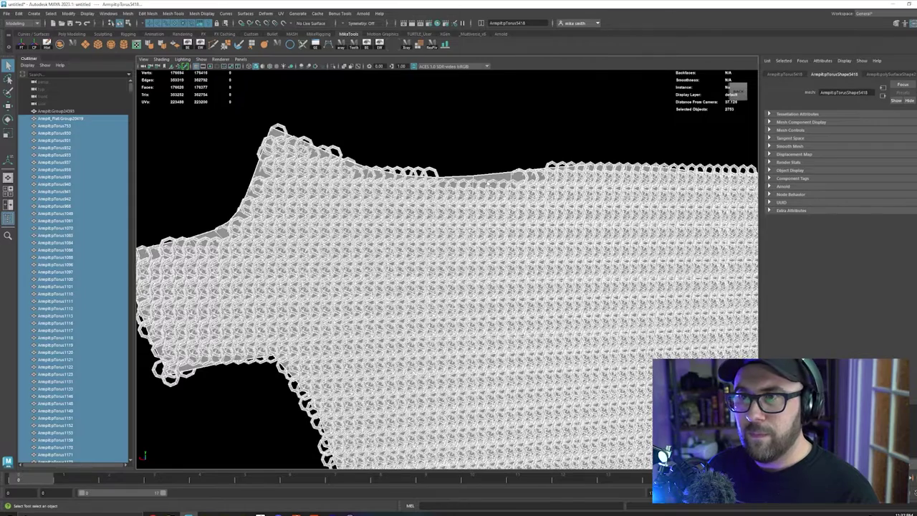
left_click(495, 179, "ctrl")
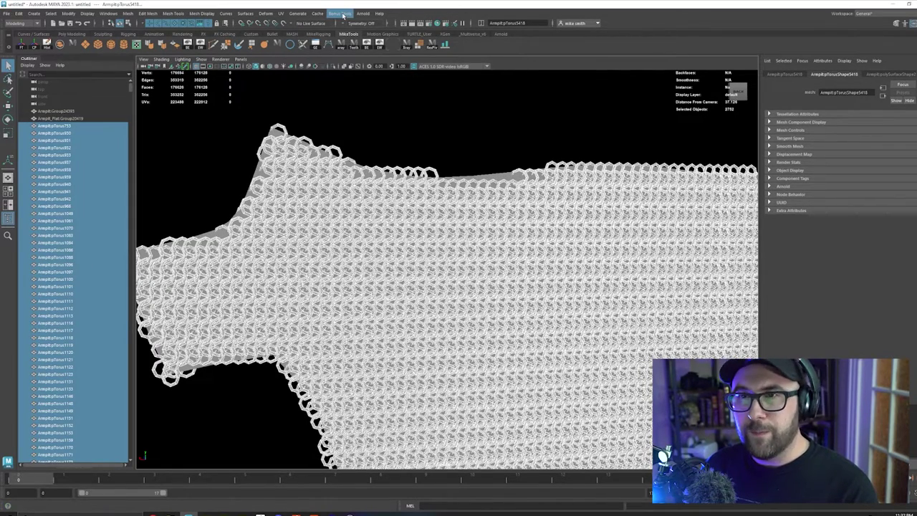
Open the basic Randomize Transforms options for the selected rings.
left_click(343, 13)
mouse_move(347, 68)
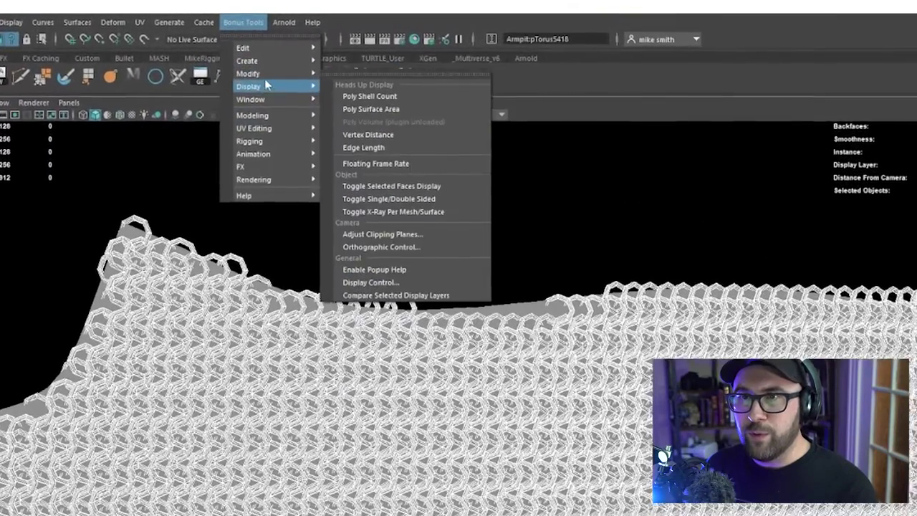
mouse_move(352, 43)
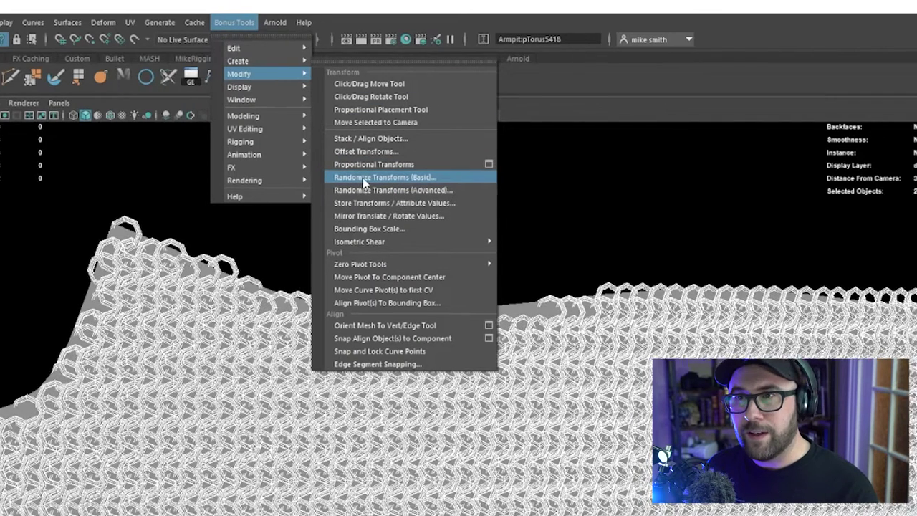
left_click(373, 178)
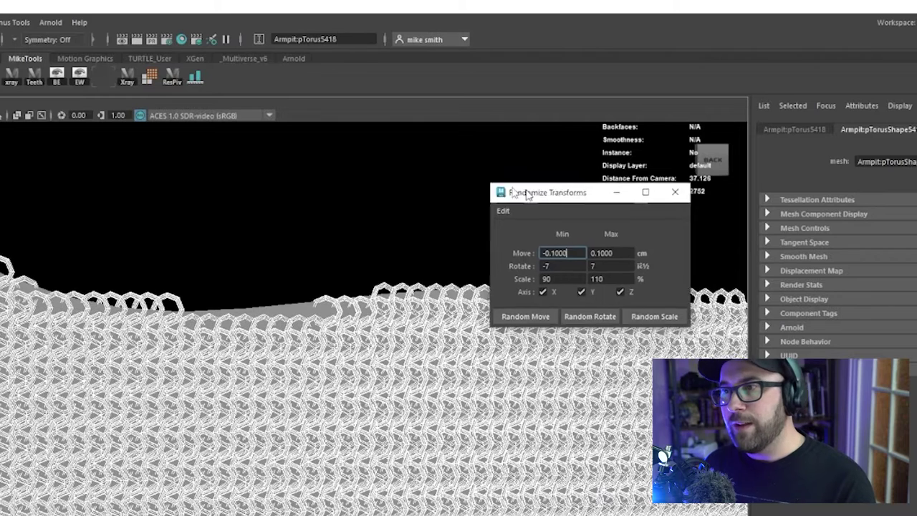
Randomize the rotation of the selected chainmail rings between -7 and 7 on all axes, reapply it once, and clear the selection.
left_click_drag(528, 195, 384, 162)
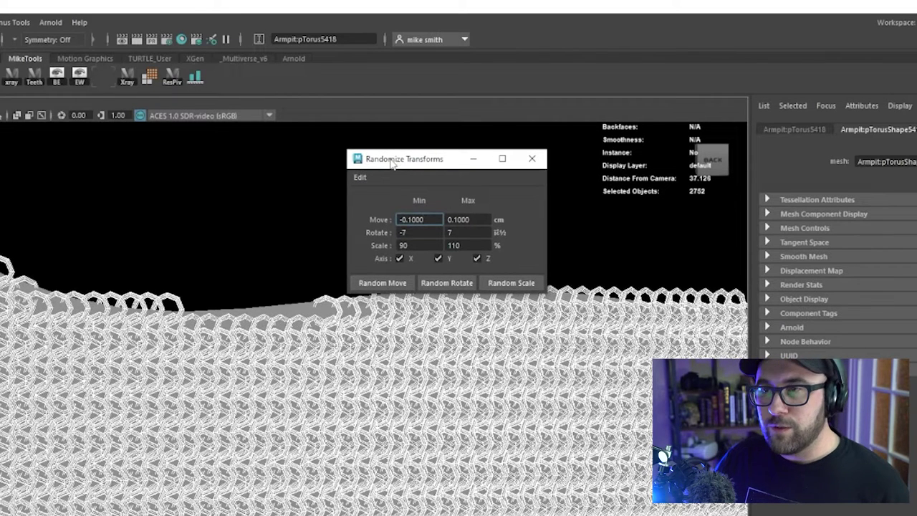
left_click(428, 231)
key("Tab")
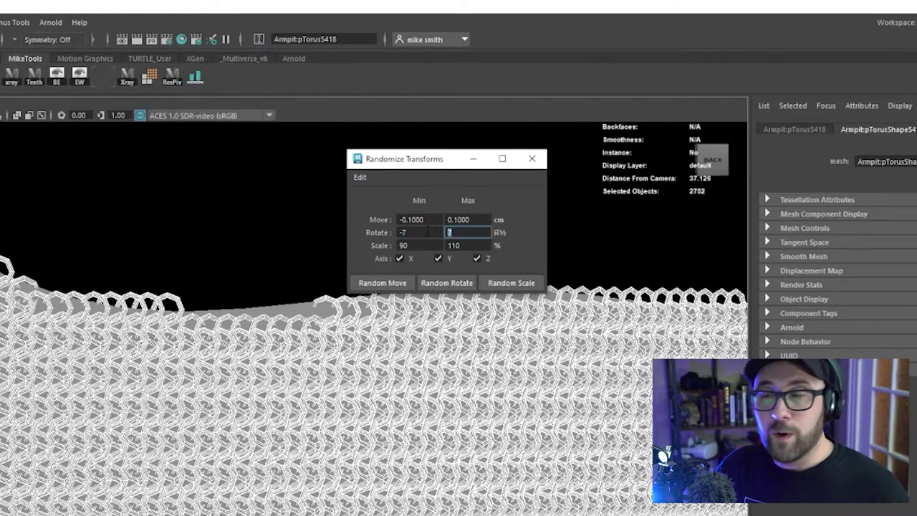
key("shift+Tab")
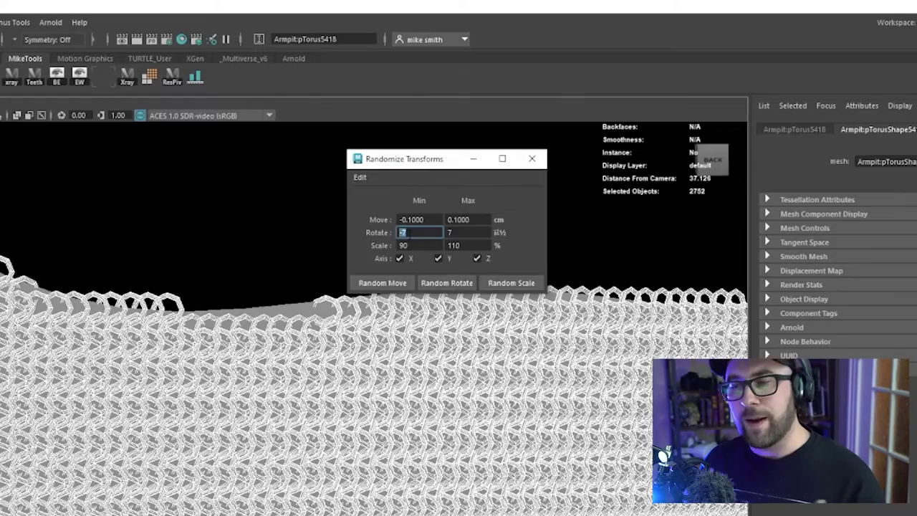
left_click(451, 283)
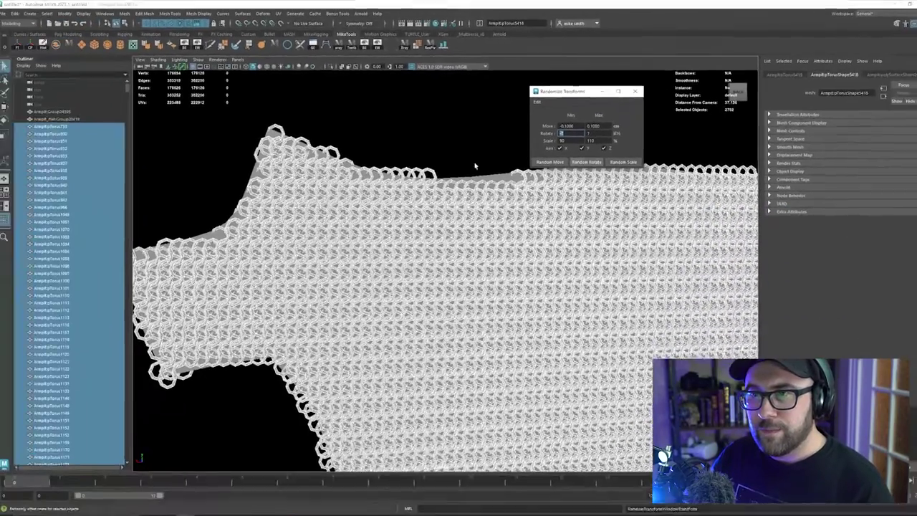
left_click(327, 179)
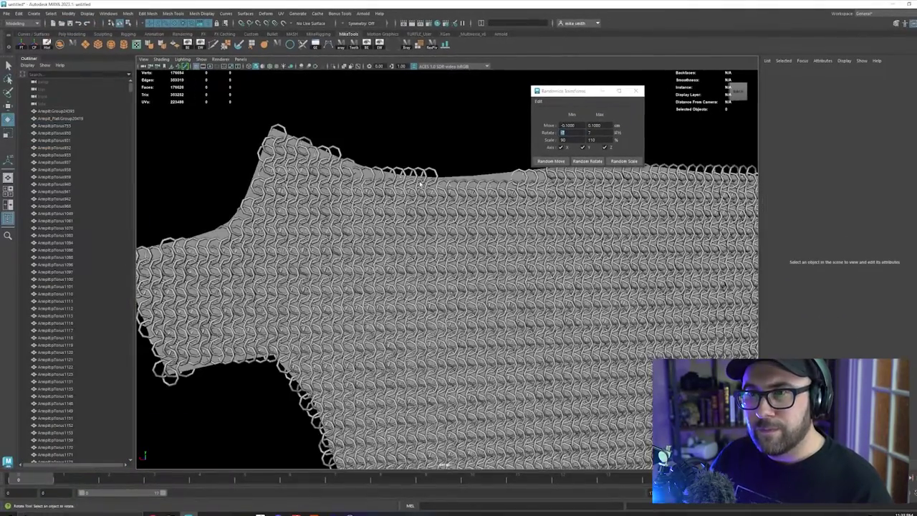
left_click_drag(329, 227, 329, 246, "alt")
scroll(418, 197, "up", 5)
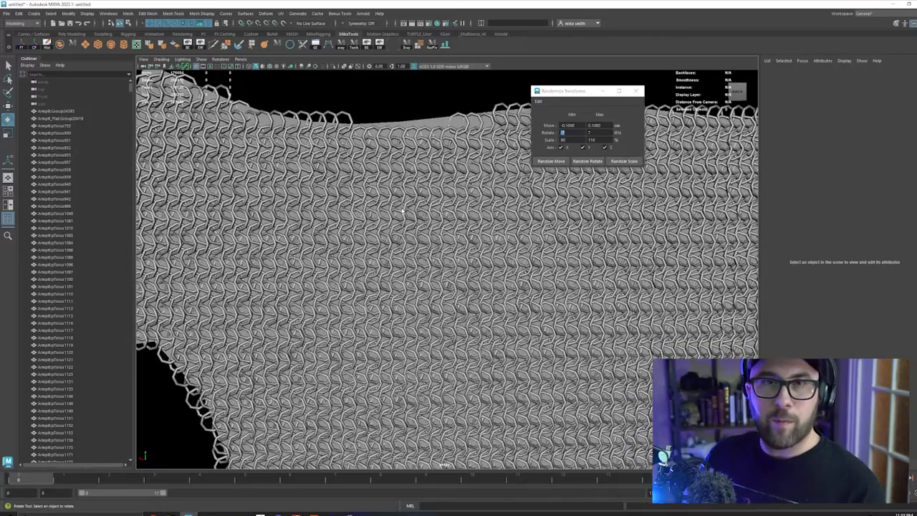
key("ctrl+z")
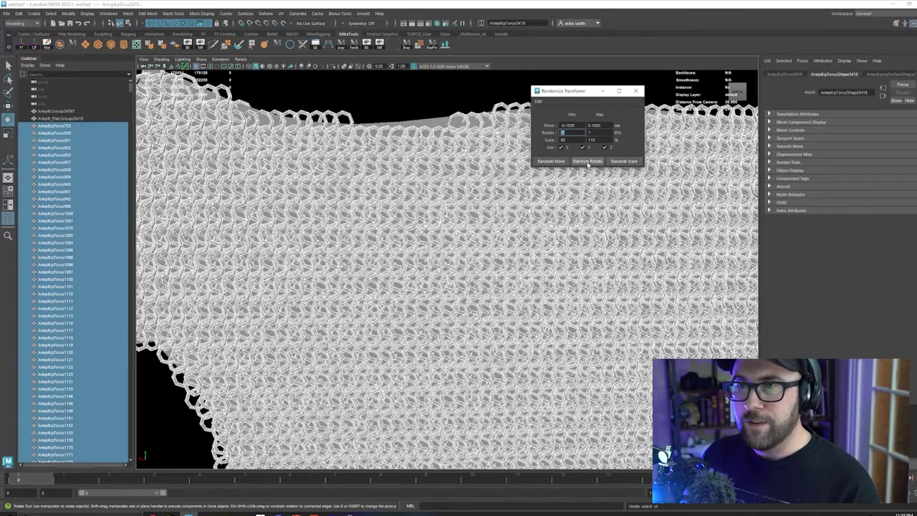
left_click(359, 92)
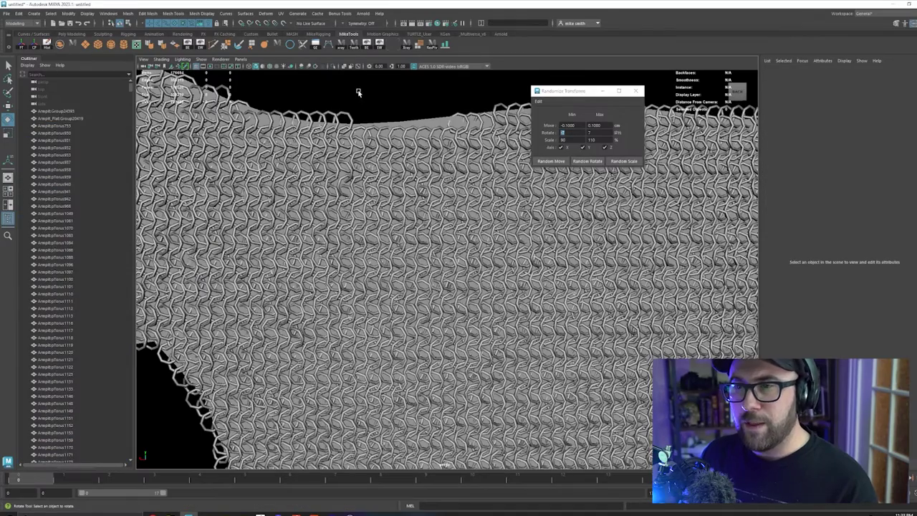
Delete the stray rings protruding beyond the flat mesh along its upper edge.
right_click_drag(372, 123, 309, 160, "alt")
left_click_drag(308, 159, 393, 239, "alt")
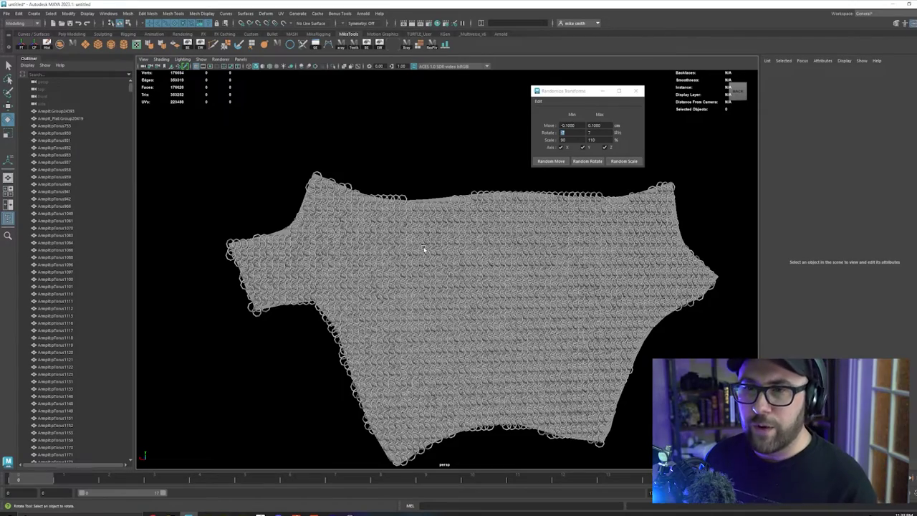
scroll(519, 226, "up", 5)
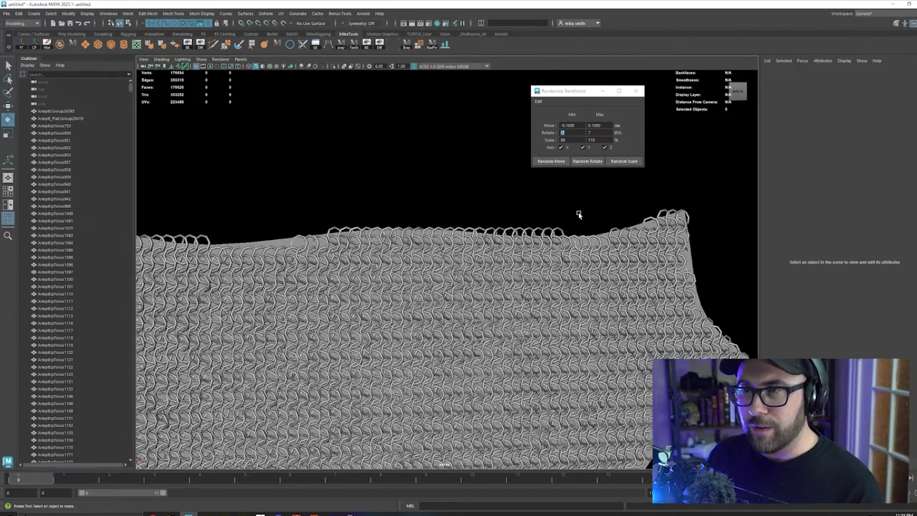
scroll(579, 214, "down", 5)
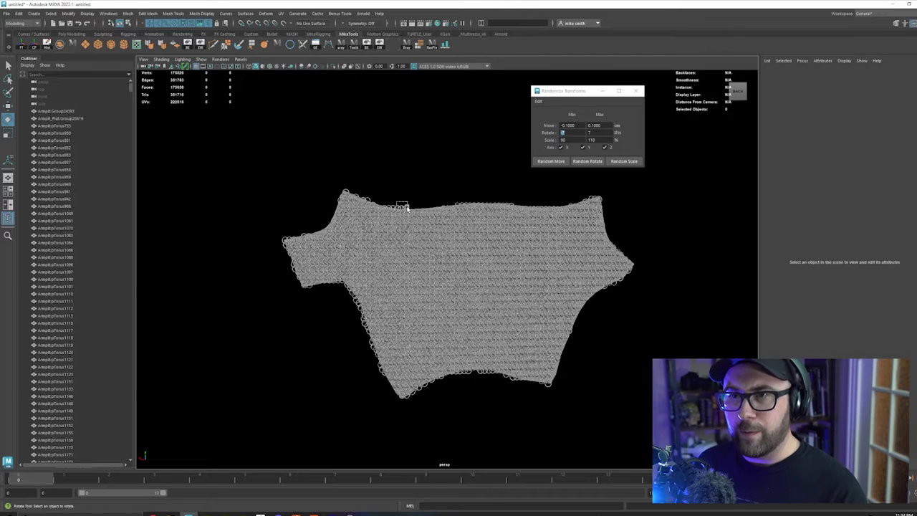
left_click_drag(405, 208, 403, 210)
key("Delete")
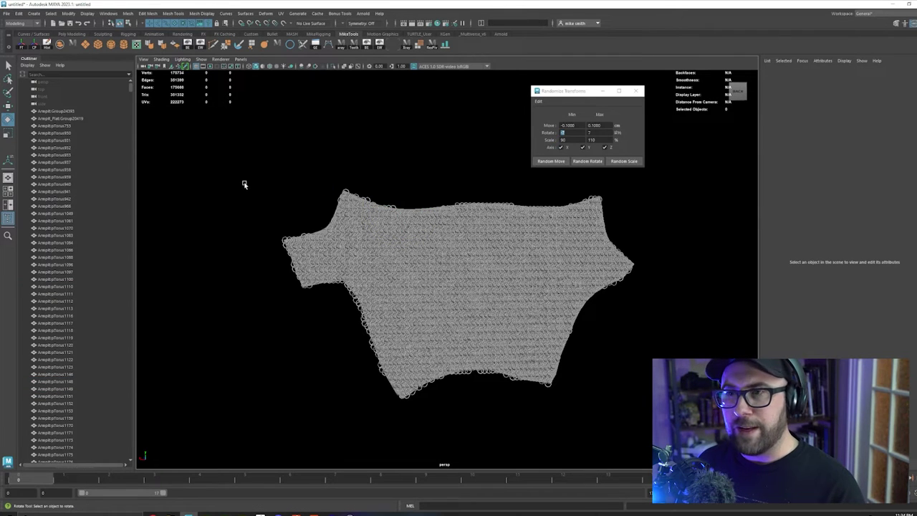
Combine all chainmail rings, without the flat mesh, into a single mesh and save the scene as ChainMailDemo.mb.
left_click_drag(243, 184, 594, 373)
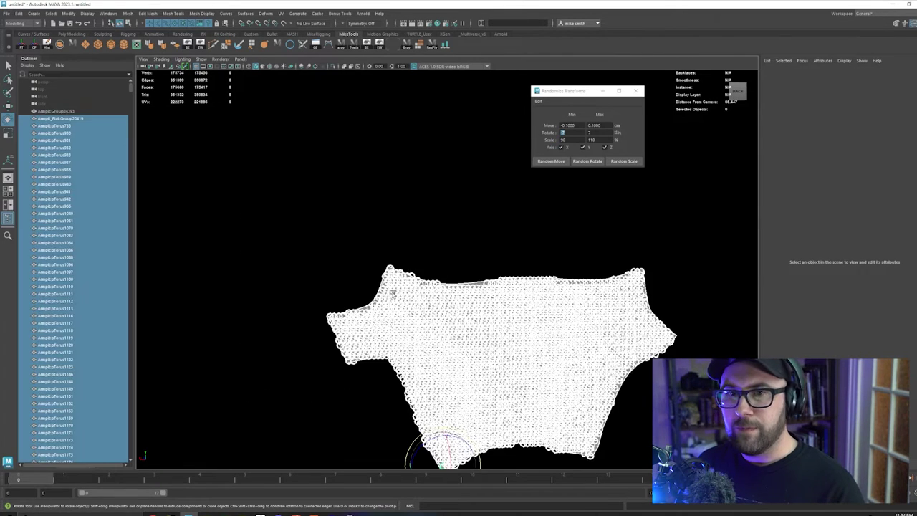
scroll(393, 285, "up", 4)
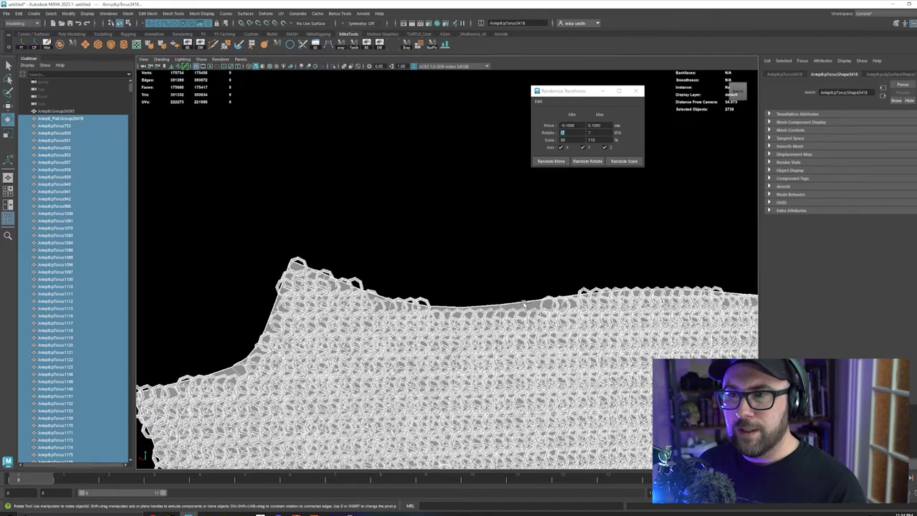
scroll(418, 252, "down", 5)
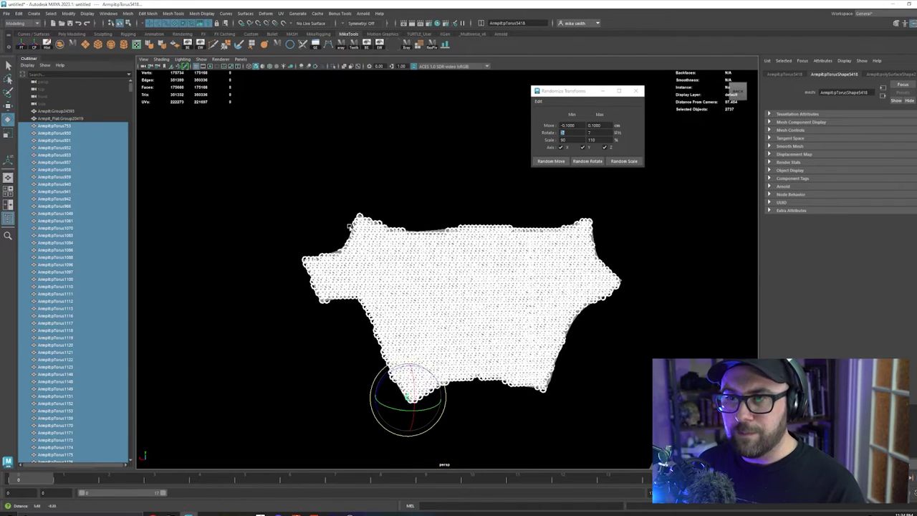
left_click(127, 13)
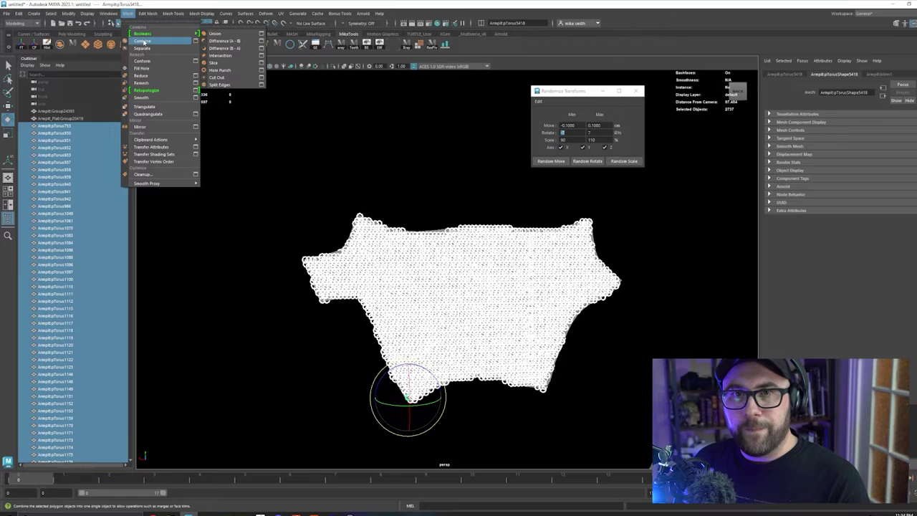
left_click(147, 32)
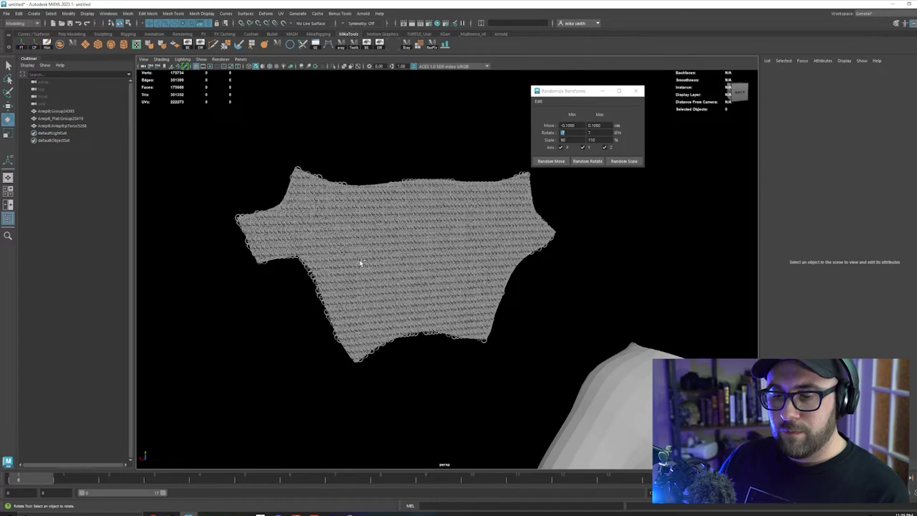
key("ctrl+shift+s")
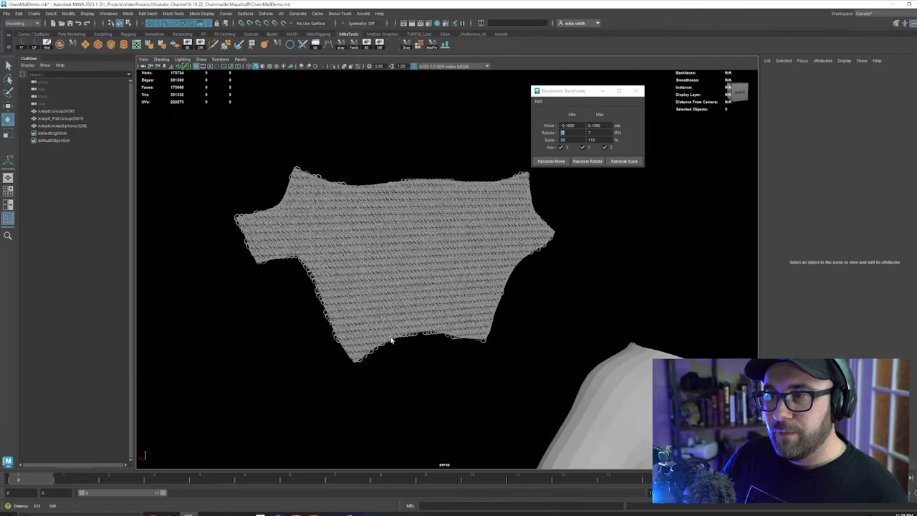
Compare the UV layouts of the original armpit mesh and the flat mesh in the UV Editor with the chainmail hidden.
mouse_move(375, 299)
left_mouse_down("alt")
mouse_move(372, 291)
mouse_move(375, 307)
left_mouse_up("alt")
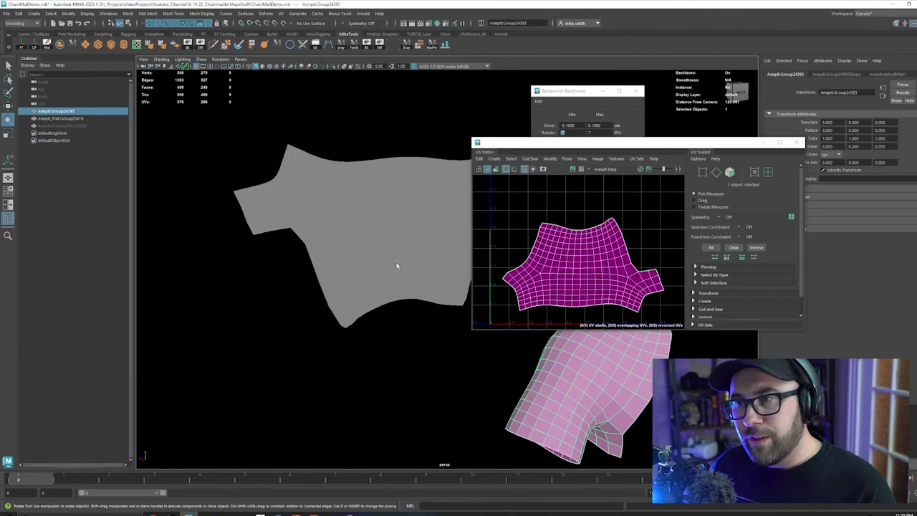
left_click(396, 265)
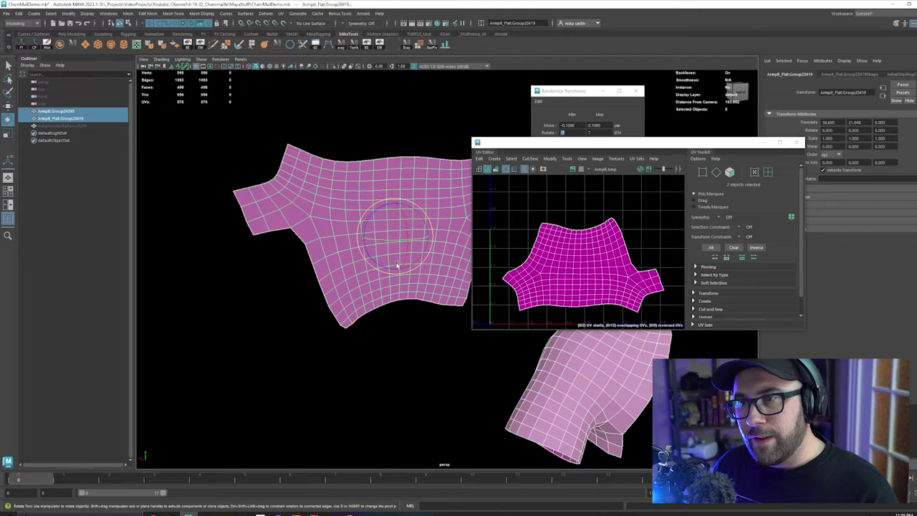
left_click(556, 391)
left_click(400, 290)
left_click(455, 351)
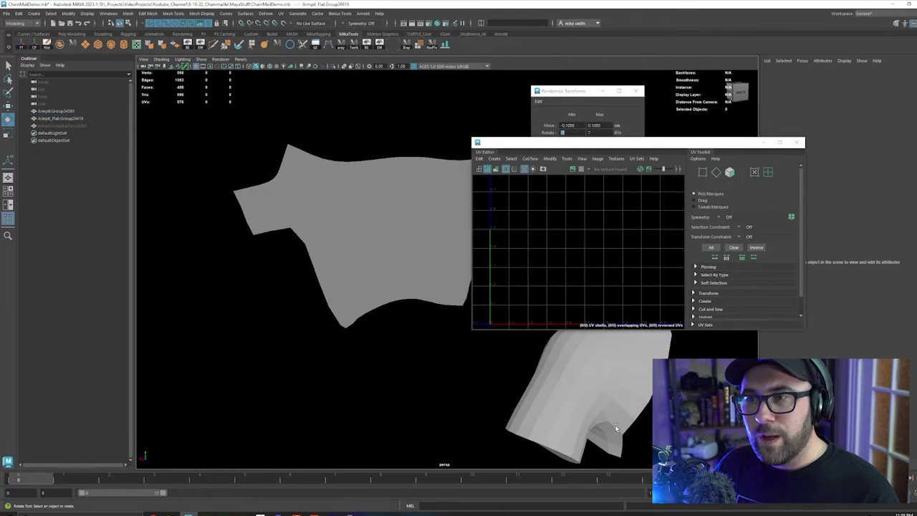
left_click(548, 387)
left_click(374, 290)
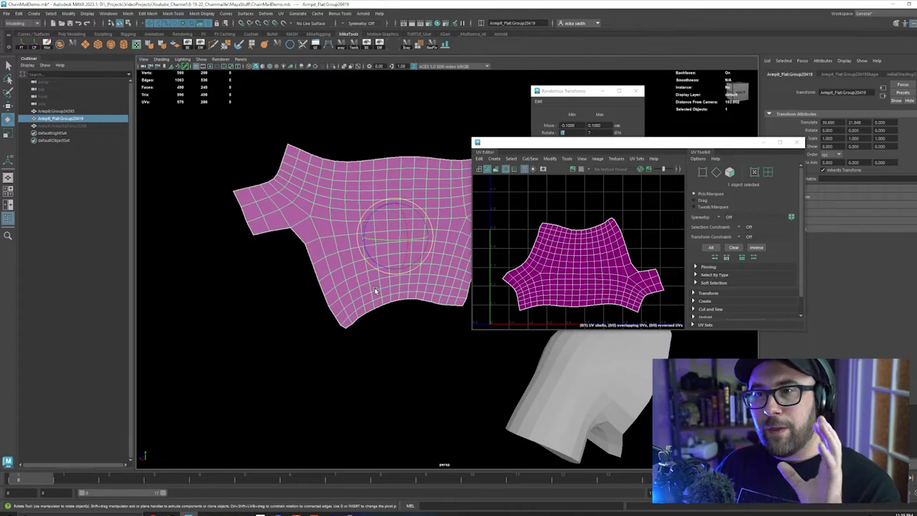
left_click(553, 393)
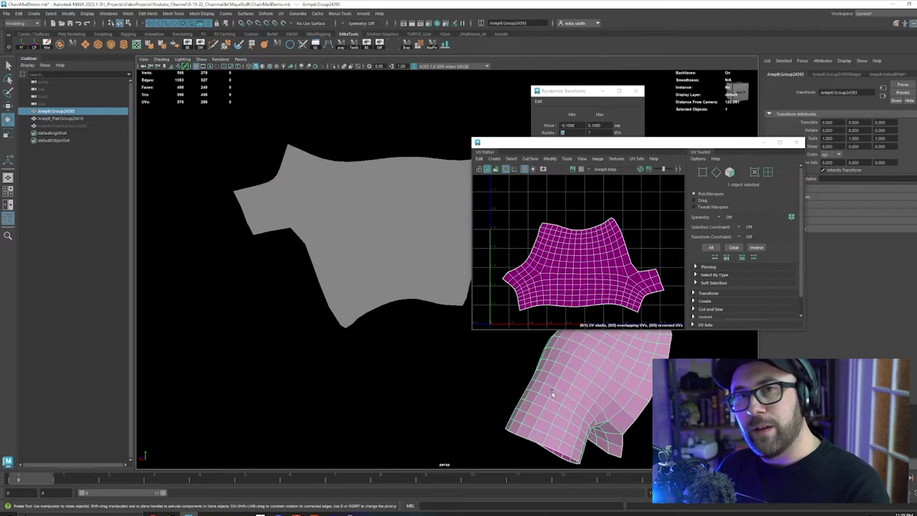
left_click(408, 269)
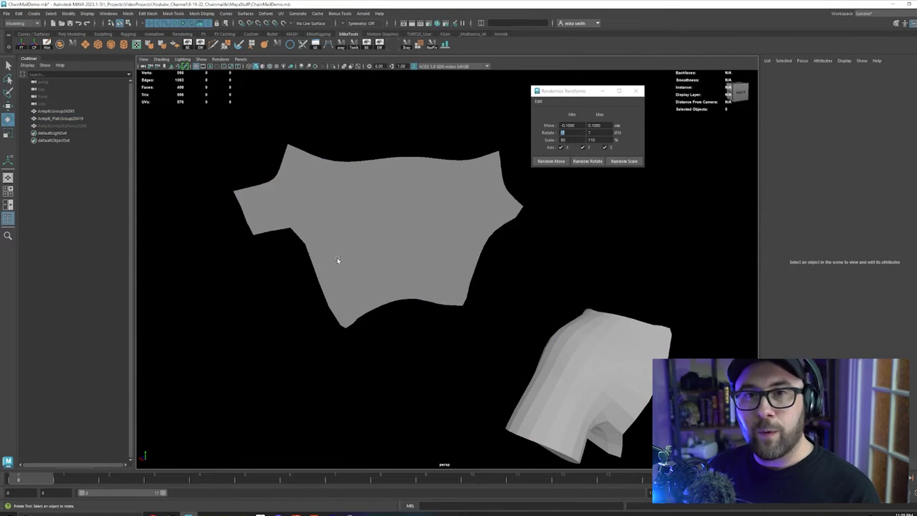
Unhide the combined chainmail, add the flat mesh to the selection, and bind the chainmail to it with a Wrap deformer.
left_click(74, 126)
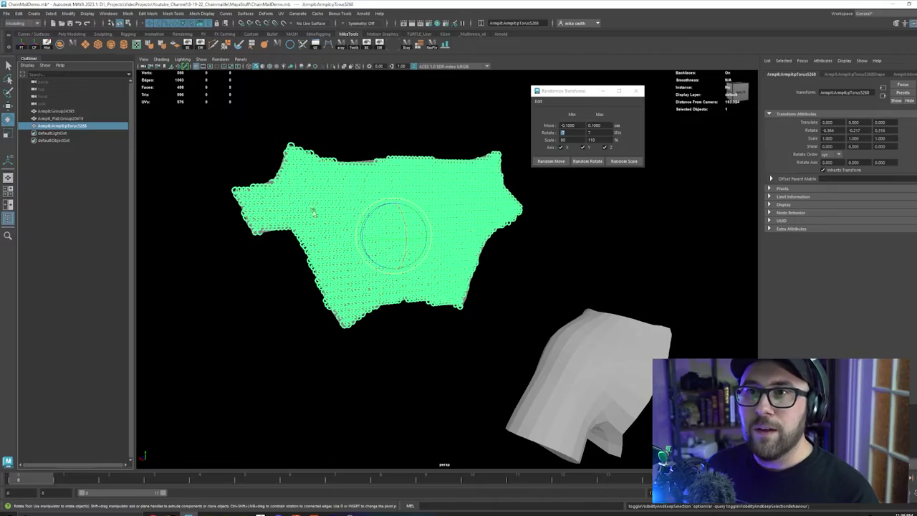
left_click_drag(320, 186, 282, 227, "alt")
right_click_drag(282, 227, 336, 250, "alt")
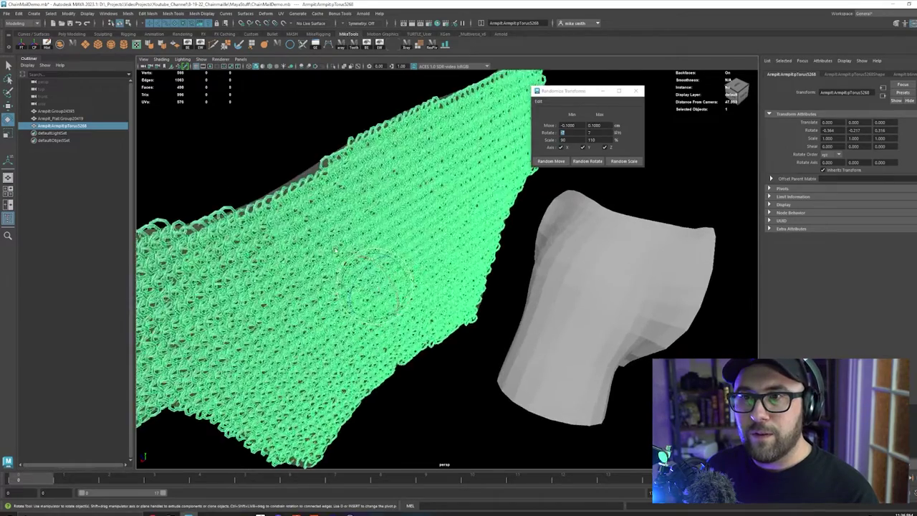
left_click_drag(335, 250, 342, 105, "alt")
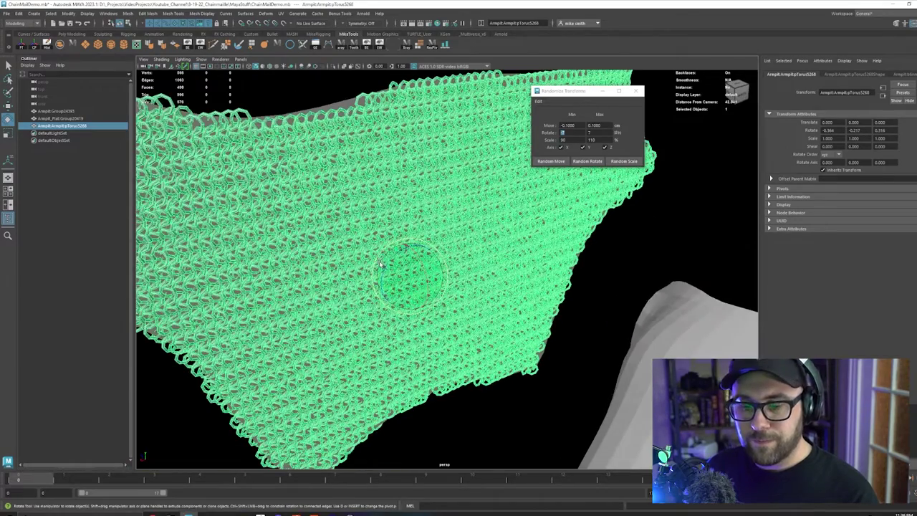
left_click(342, 104, "shift")
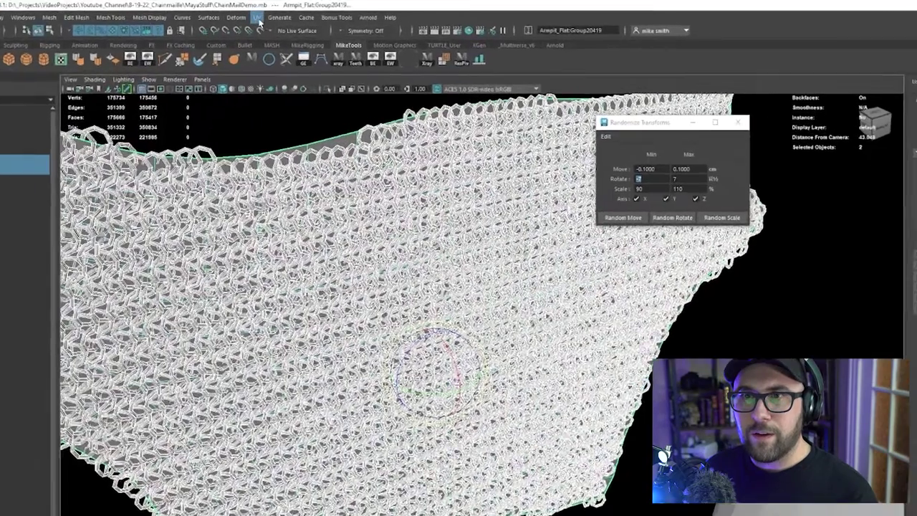
left_click(265, 13)
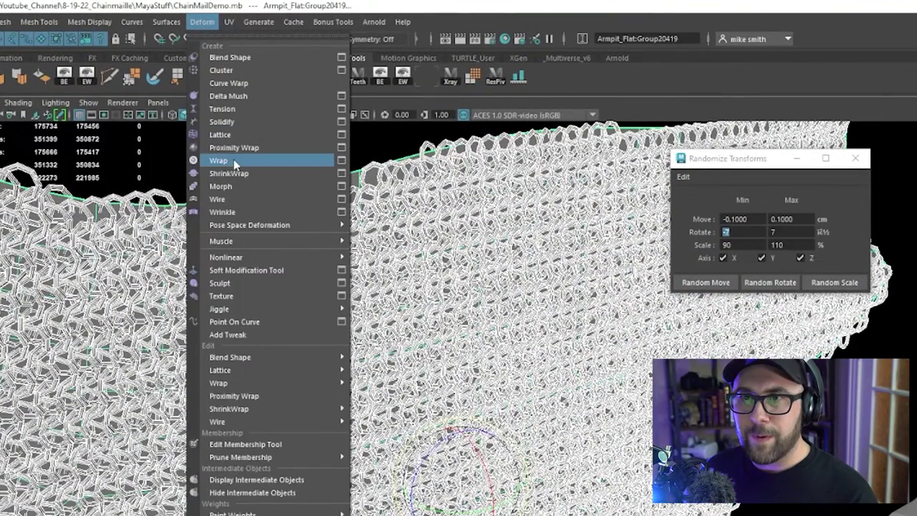
left_click(234, 159)
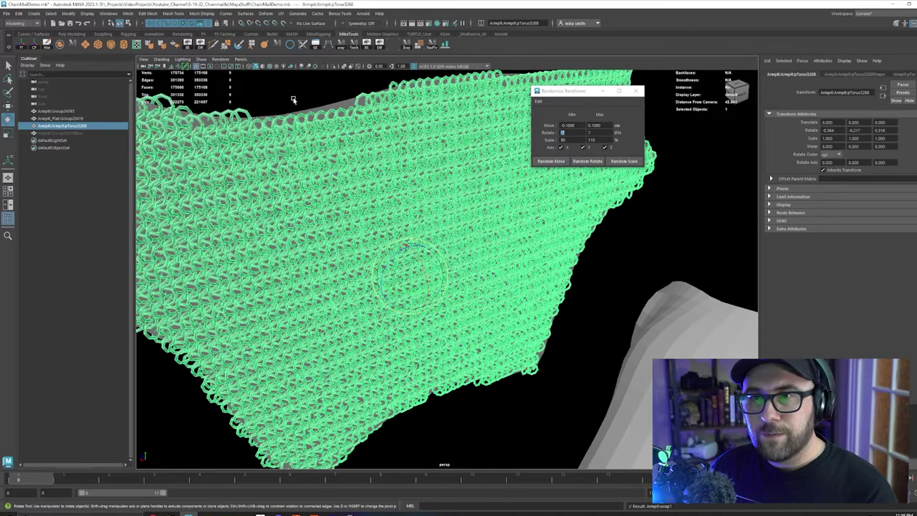
left_click(293, 98)
Transfer the vertex positions from the original armpit mesh to the flat mesh, using UV sample space and the closest-to-point search method.
scroll(356, 189, "down", 3)
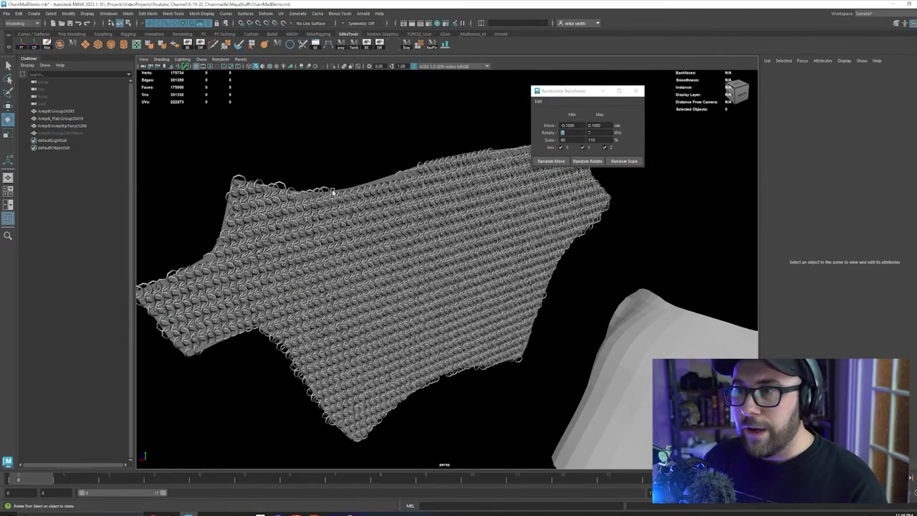
left_click(624, 363)
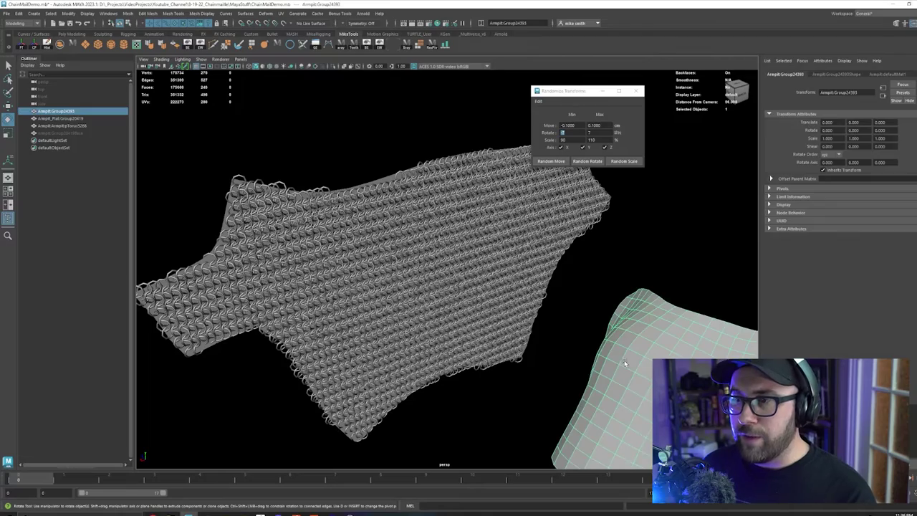
right_click_drag(312, 202, 337, 187, "alt")
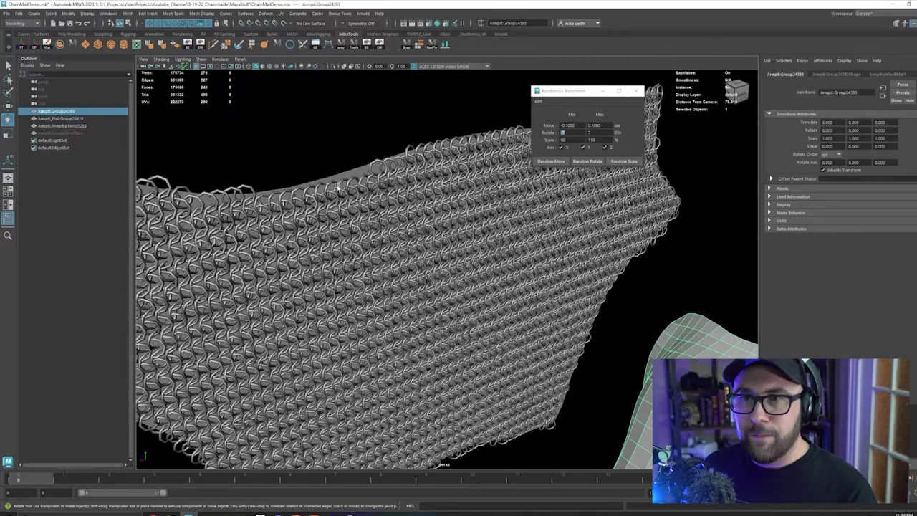
left_click(351, 174, "shift")
right_click_drag(381, 255, 357, 243, "alt")
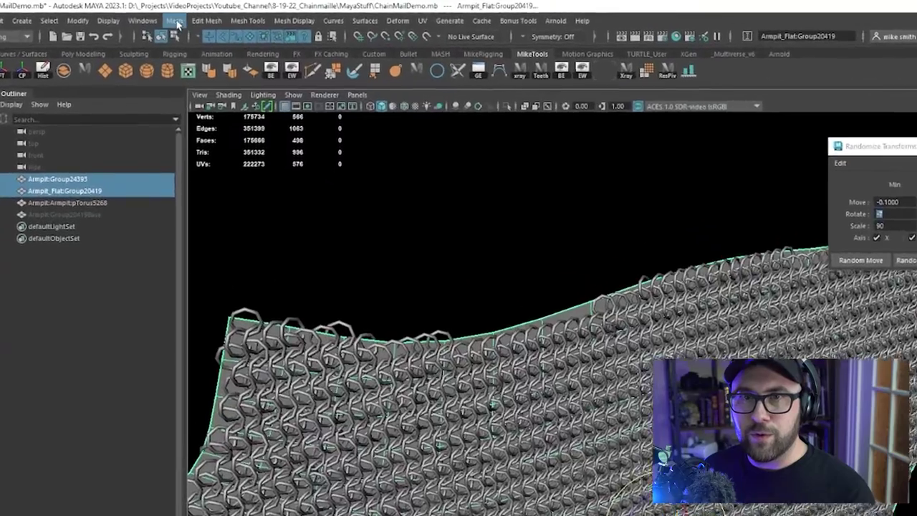
left_click(127, 14)
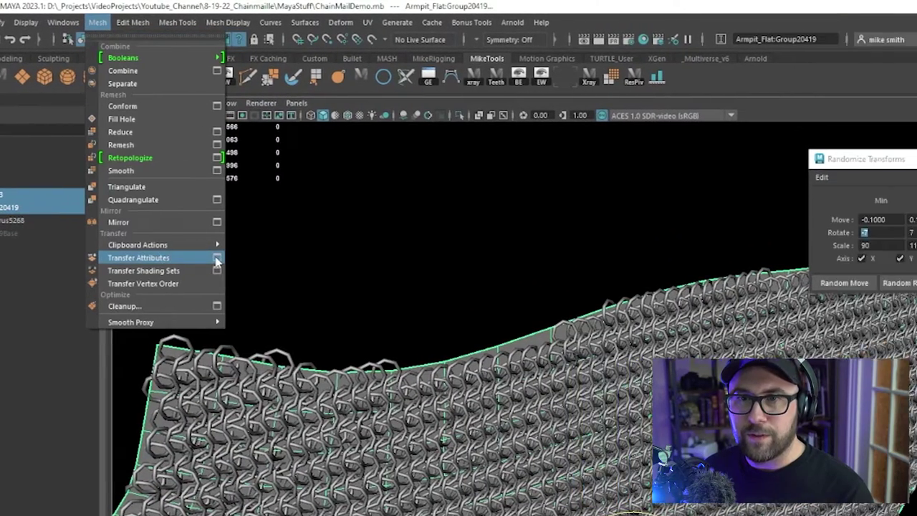
left_click(304, 259)
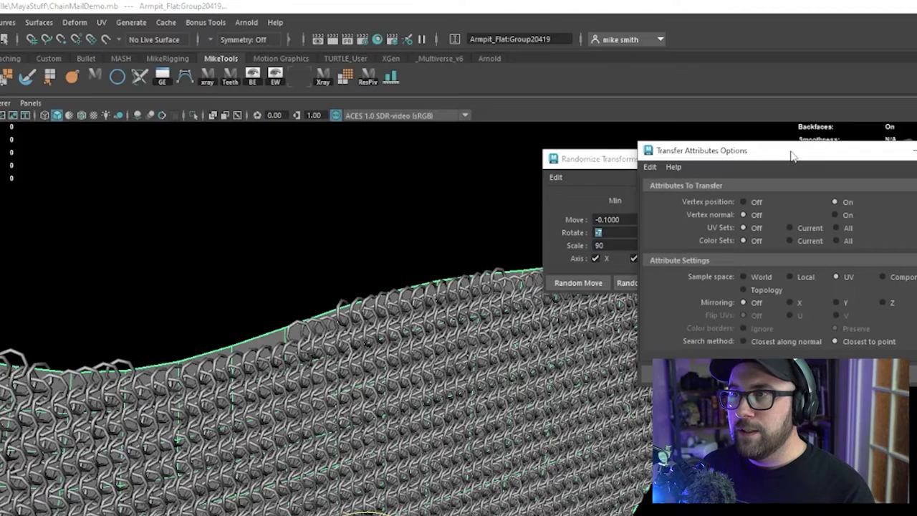
left_click_drag(792, 156, 399, 149)
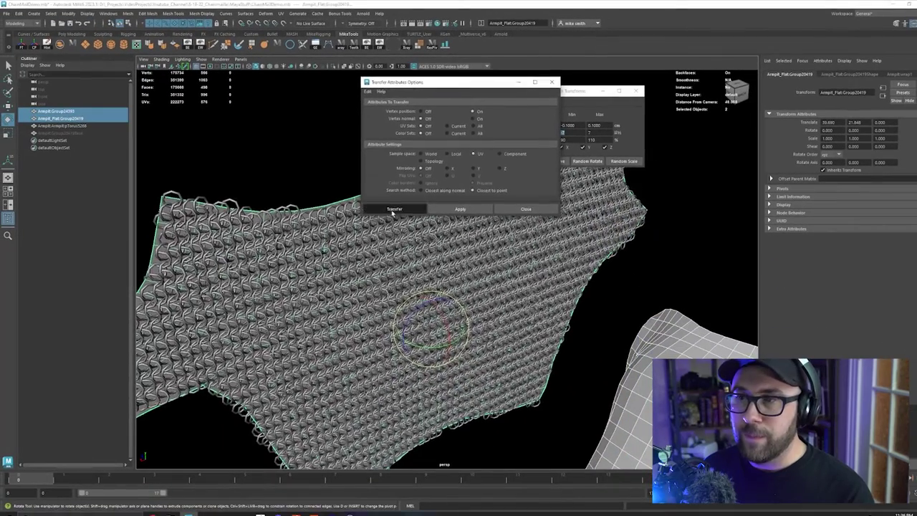
left_click(393, 208)
scroll(391, 211, "down", 10)
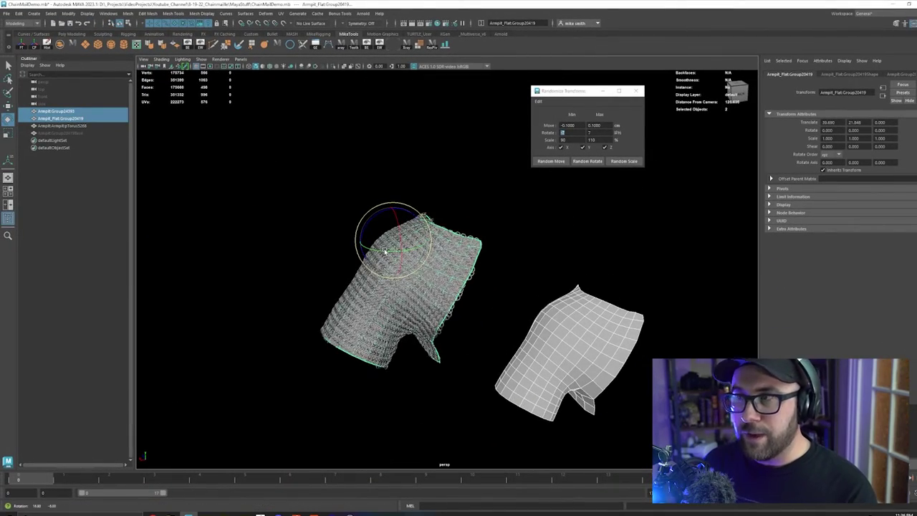
Set Translate X and Translate Y of the reshaped, formerly flat armpit mesh to 0.
scroll(386, 251, "up", 5)
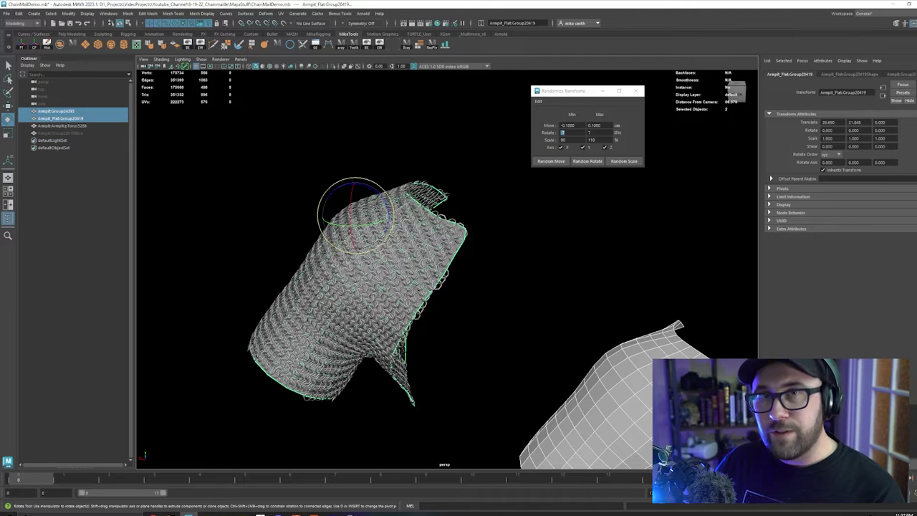
scroll(465, 258, "down", 1)
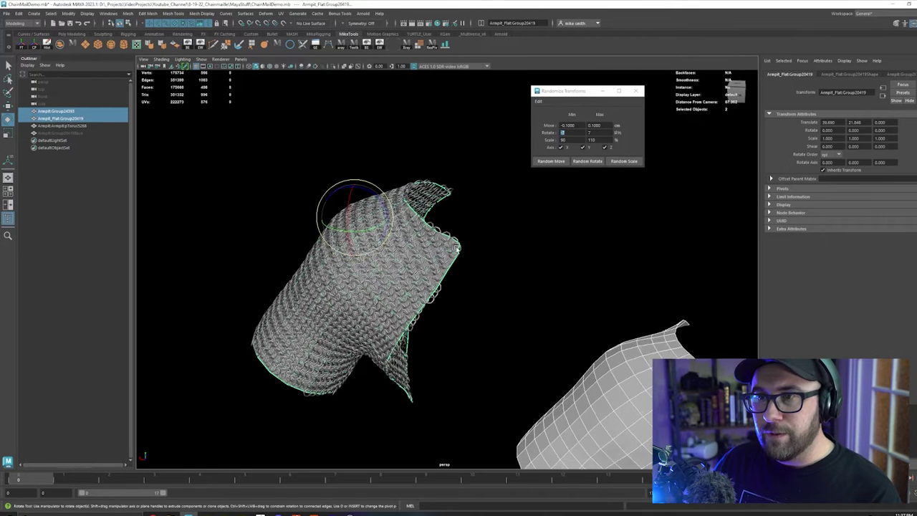
scroll(463, 267, "up", 3)
left_click(456, 262)
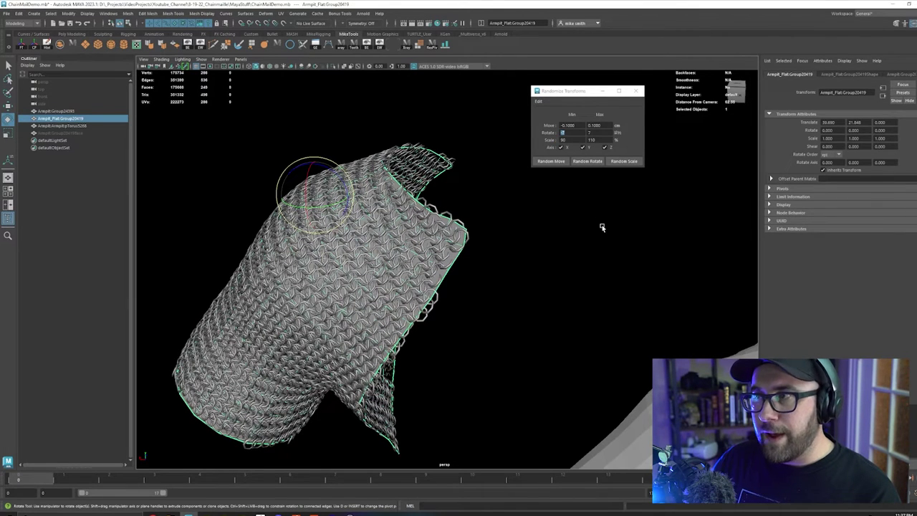
key("ctrl+a")
left_click_drag(906, 81, 907, 87)
type("0")
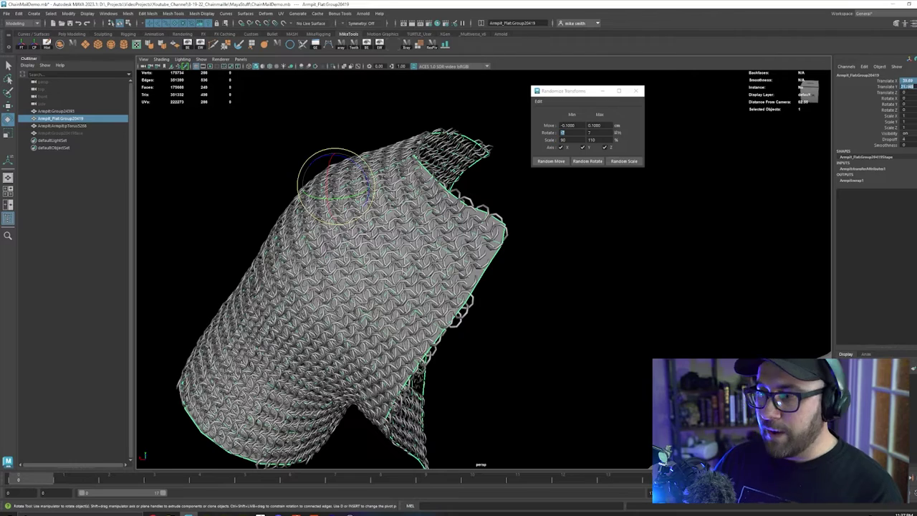
key("Return")
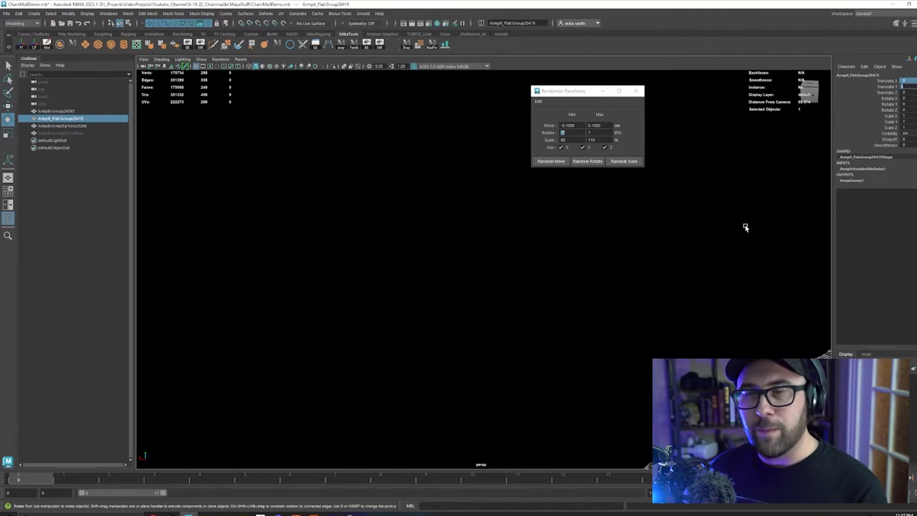
middle_click_drag(747, 273, 429, 162, "alt")
left_click_drag(498, 302, 487, 278, "alt")
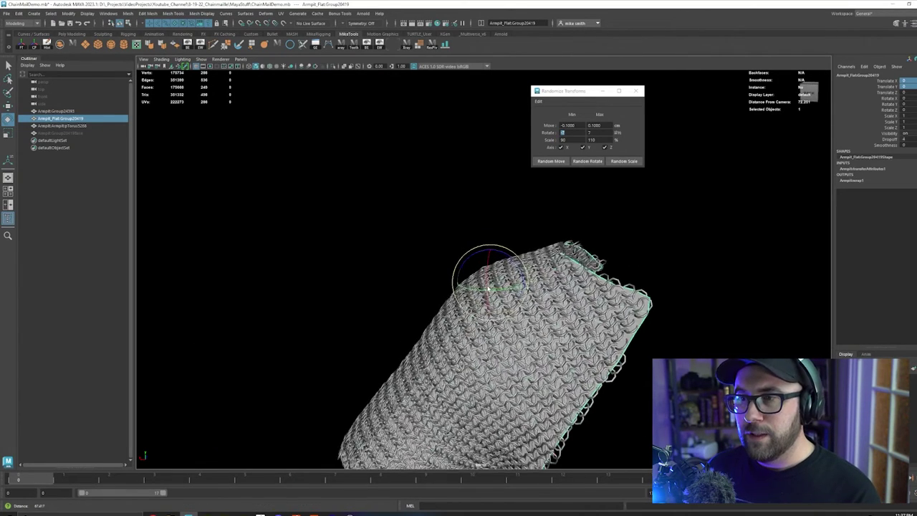
right_click_drag(487, 278, 394, 223, "alt")
Clear the construction history of all three meshes, and delete the original and reshaped armpit meshes beneath the chainmail.
left_click_drag(319, 209, 647, 406)
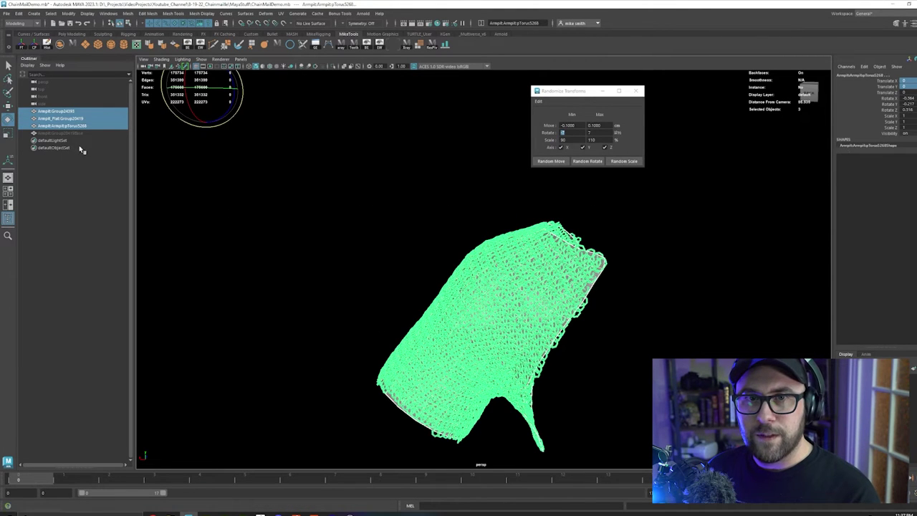
left_click(63, 112)
left_click(68, 126)
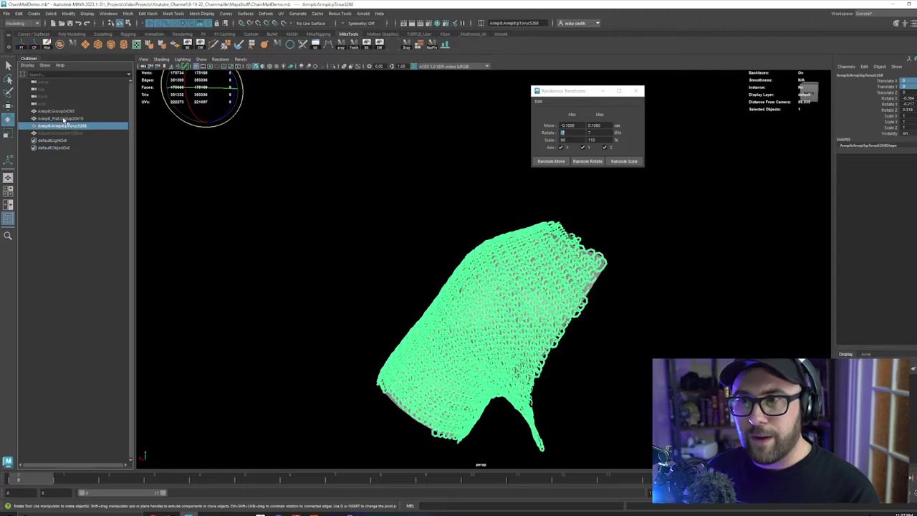
left_click(69, 117)
left_click(66, 112, "shift")
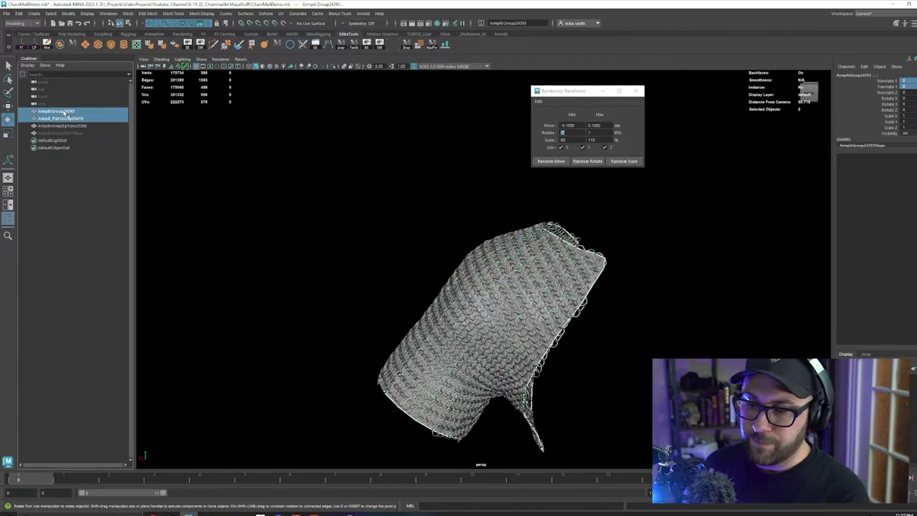
key("Delete")
right_click_drag(404, 242, 505, 402, "alt")
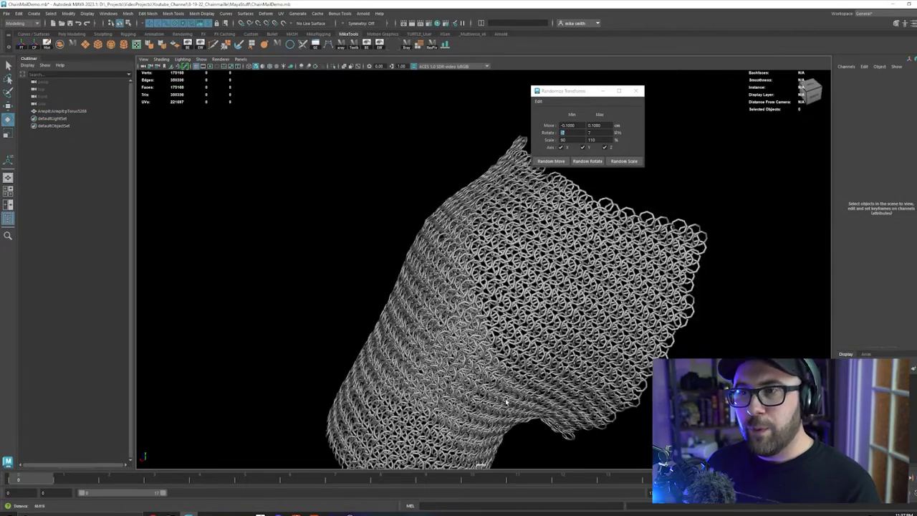
left_click_drag(505, 403, 488, 271, "alt")
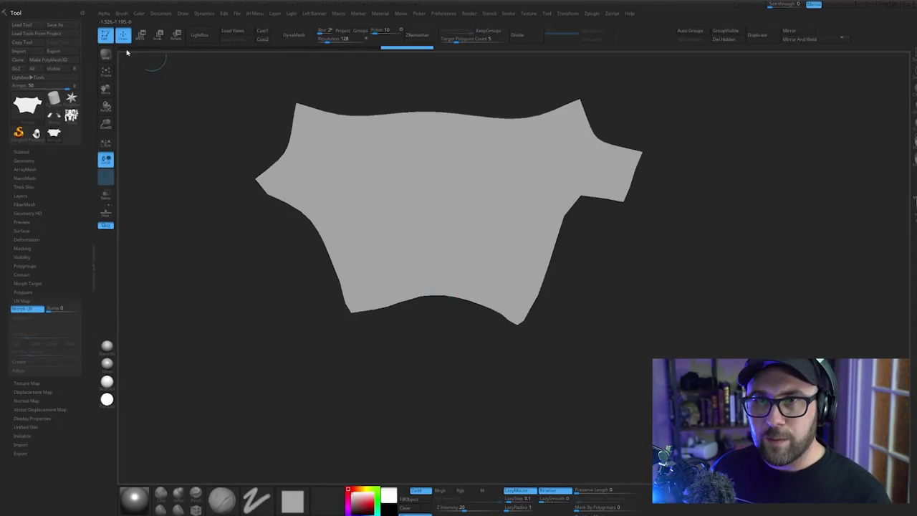
Switch to ZBrush, clear the flat armpit mesh from the canvas, and draw the Arms tool in edit mode.
key("t")
key("ctrl+n")
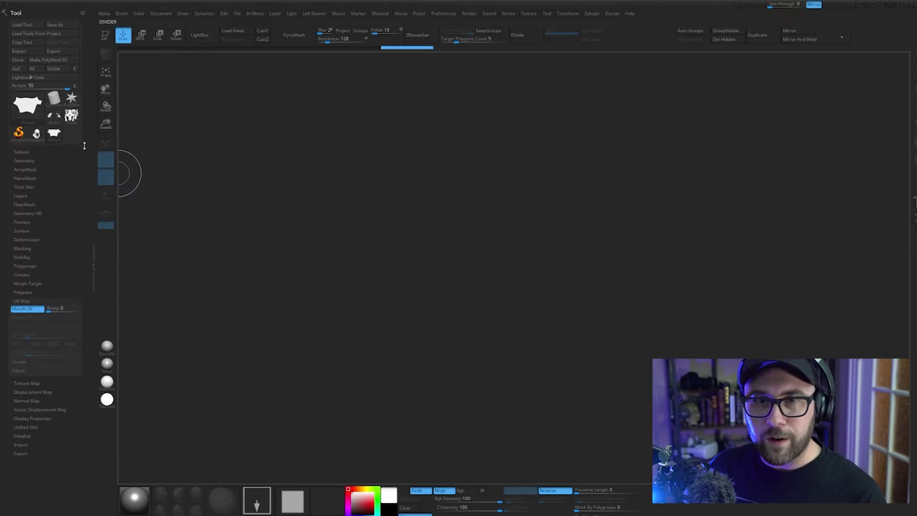
left_click(55, 117)
left_click_drag(395, 247, 402, 508)
left_click(106, 35)
left_click_drag(275, 257, 325, 334, "alt")
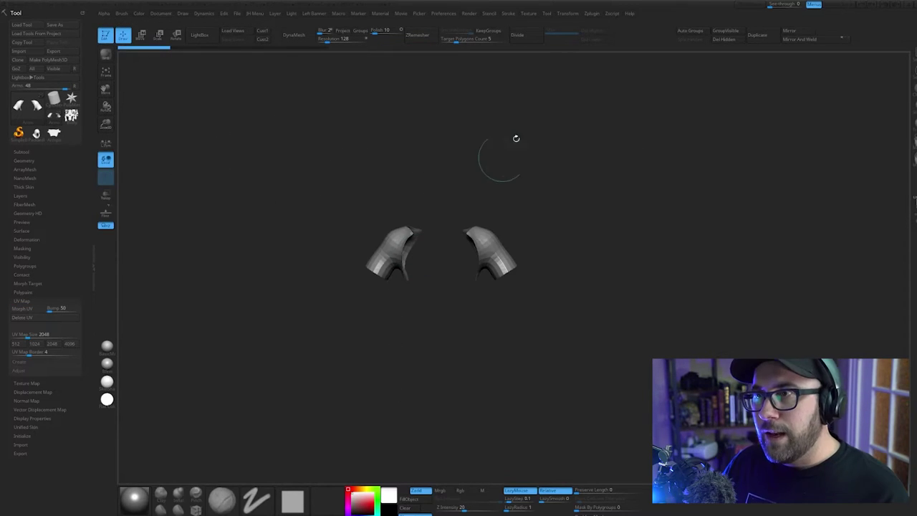
Append Chainmail.obj from the MayaStuff folder as a new subtool using SubTool Master's MultiAppend.
left_click(591, 13)
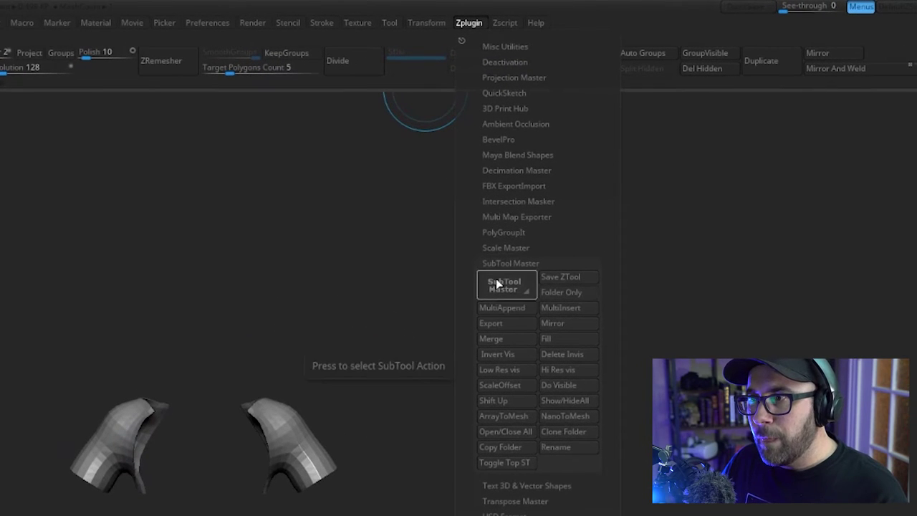
left_click(502, 308)
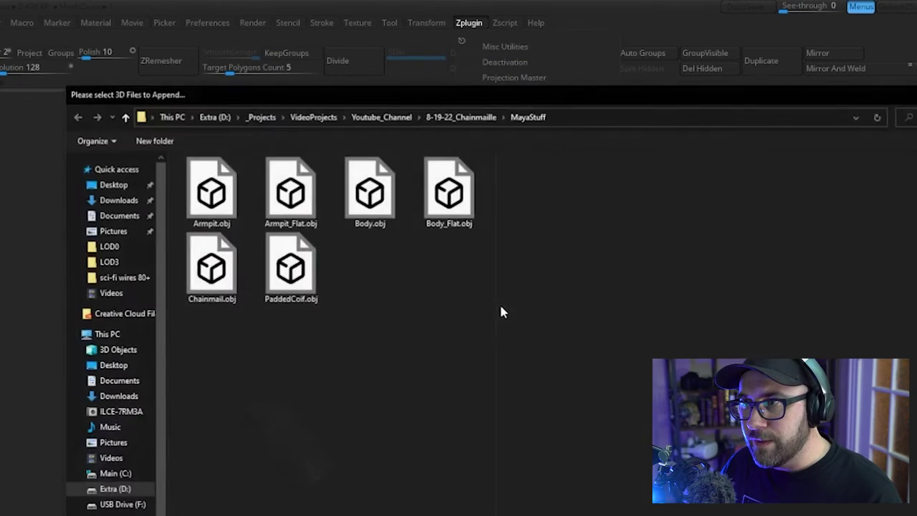
left_click(446, 152)
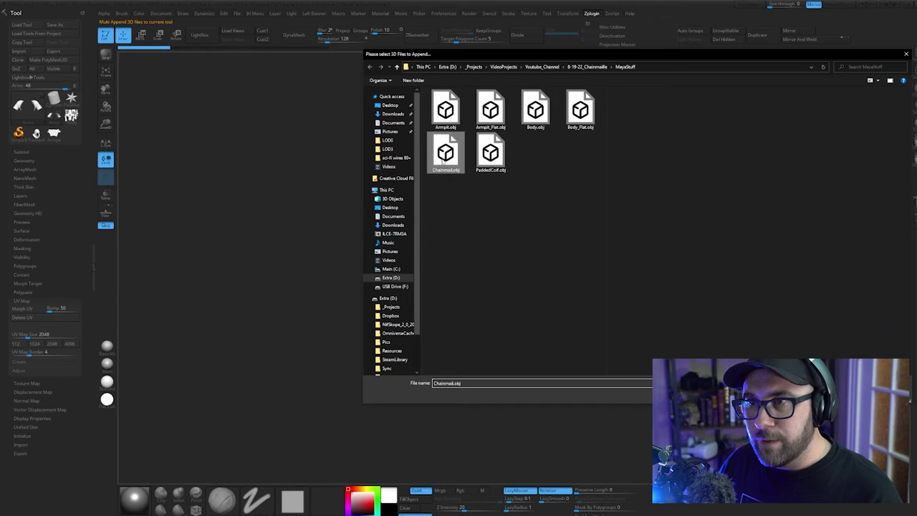
double_click(443, 162)
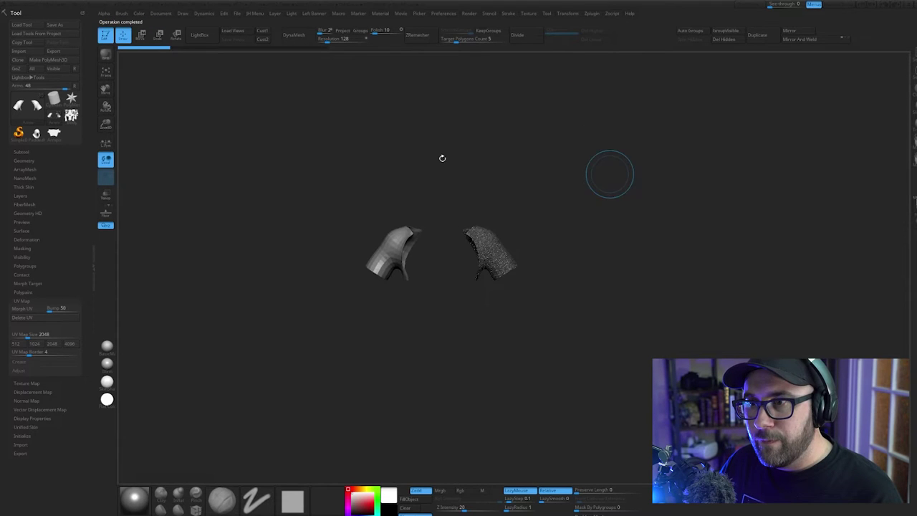
right_click_drag(440, 303, 500, 437, "ctrl")
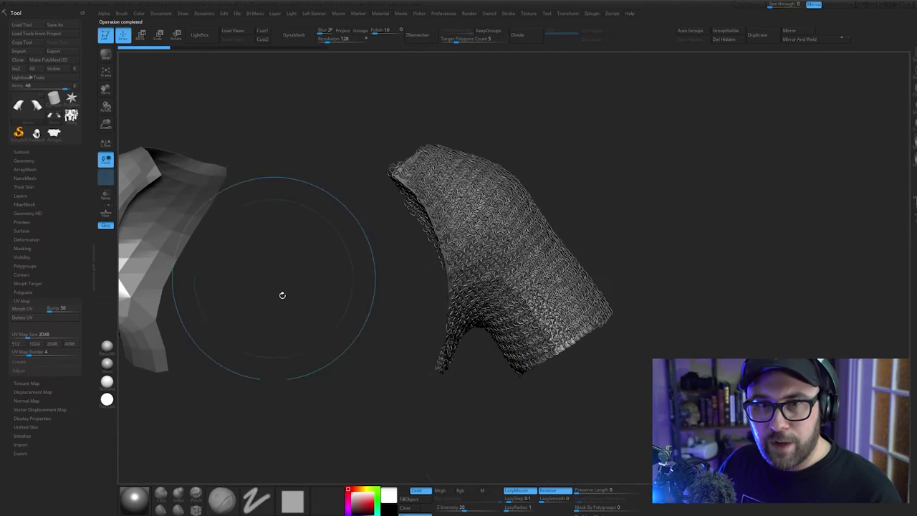
right_click_drag(250, 364, 315, 367, "alt")
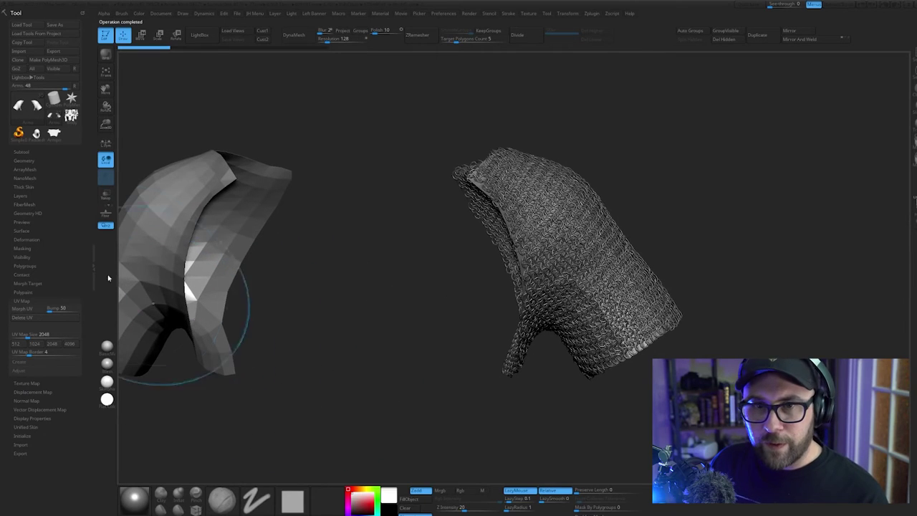
Duplicate the chainmail subtool, mirror the copy onto the opposite arm with the Mirror deformation, and merge the two subtools.
left_click(21, 154)
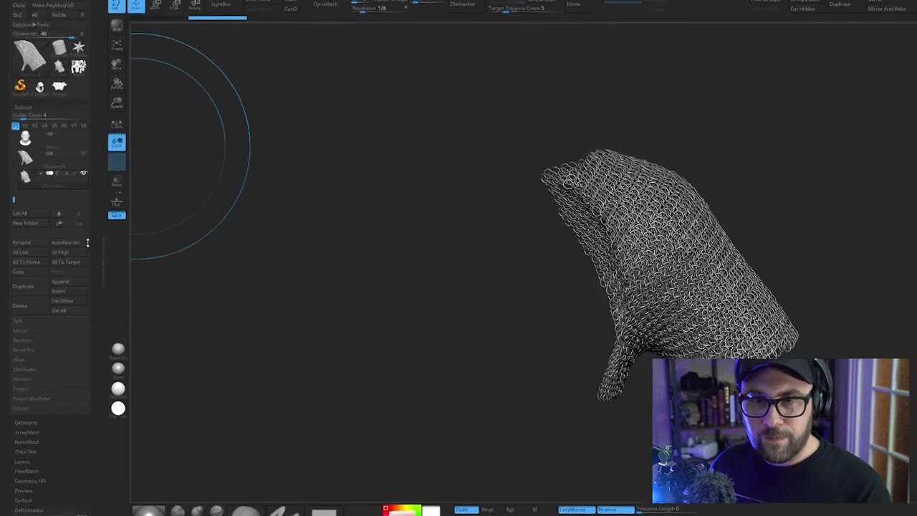
left_click(29, 509)
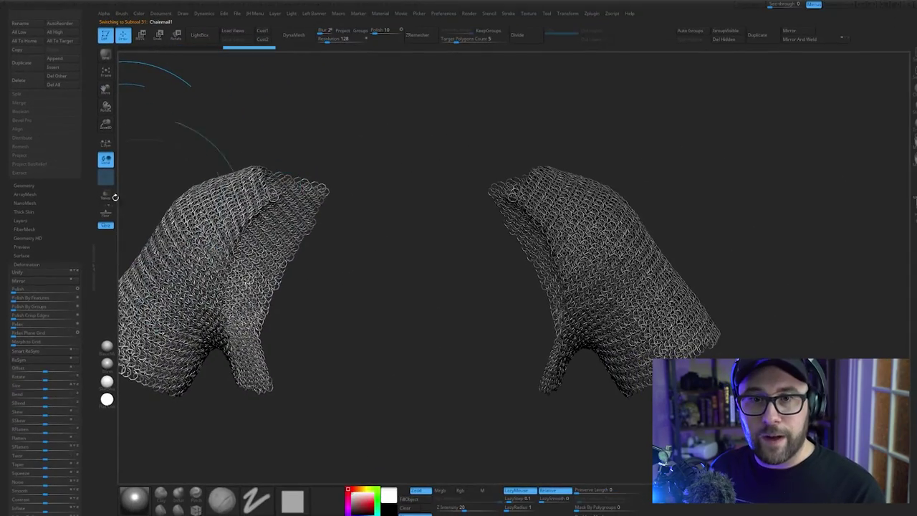
left_click_drag(92, 164, 95, 289)
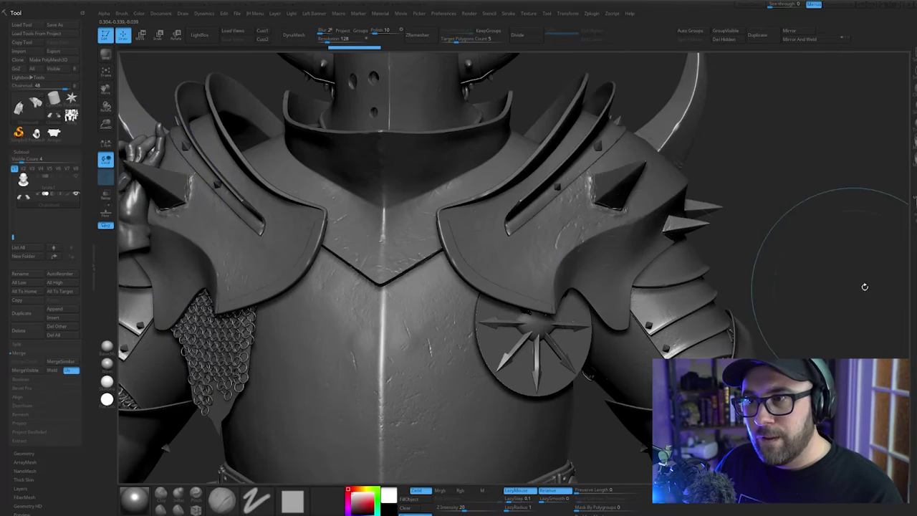
Examine how the chainmail sits beneath the plates on the complete armored character.
left_click_drag(809, 286, 623, 287)
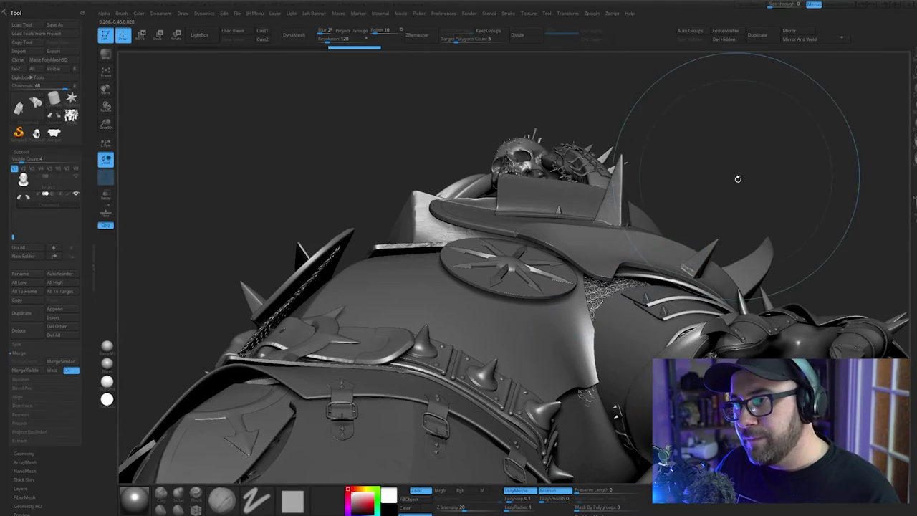
left_click_drag(737, 178, 762, 246)
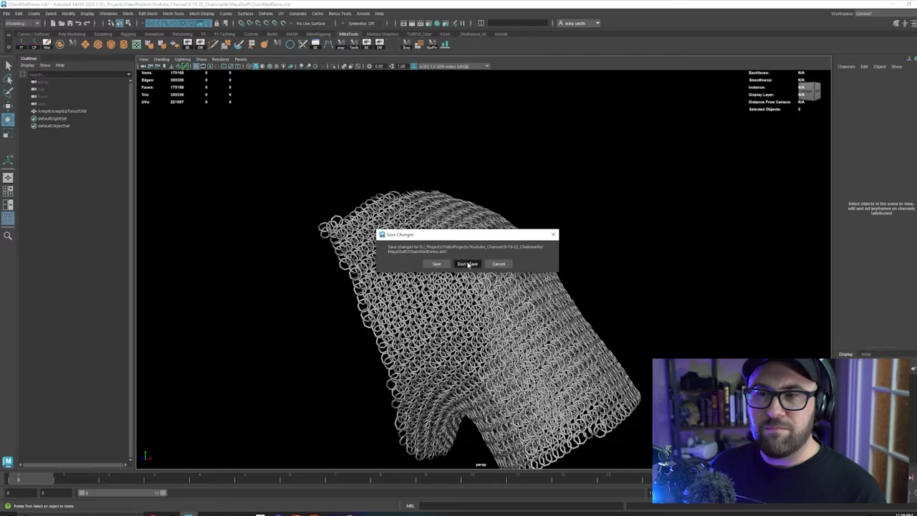
Return to Maya, open BodyDemo.mb without saving the ChainMailDemo.mb changes, and examine the male base mesh, flat body mesh and tubes.
left_click(469, 262)
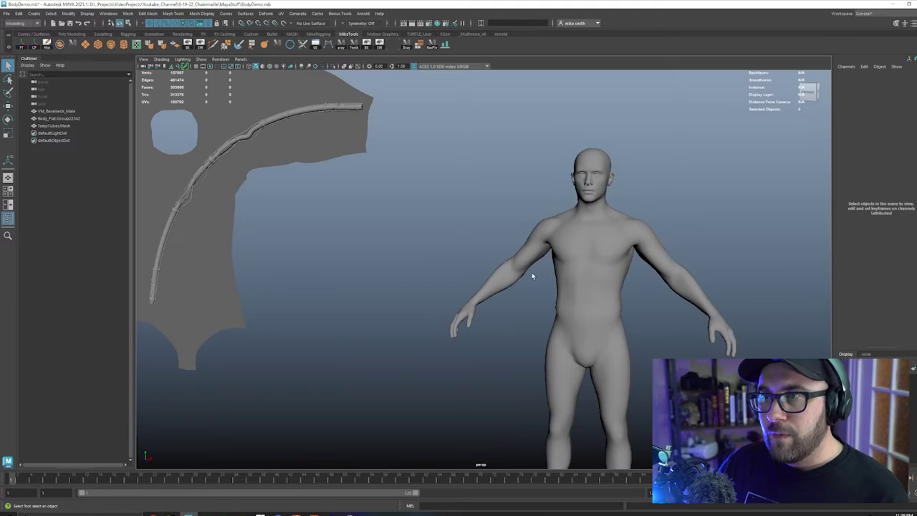
left_click(525, 266)
left_click_drag(448, 270, 475, 275, "alt")
middle_click_drag(474, 275, 688, 310, "alt")
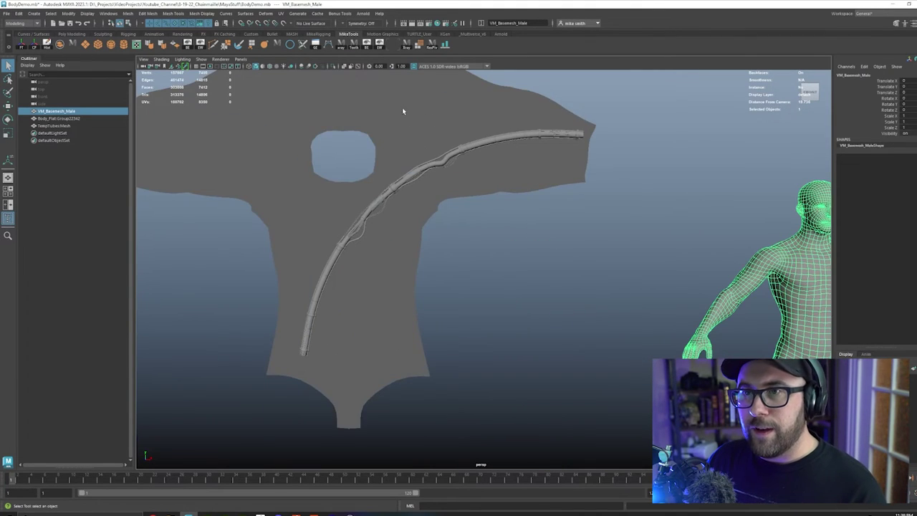
left_click(402, 107)
right_click_drag(399, 111, 284, 148, "alt")
middle_click_drag(377, 235, 351, 266, "alt")
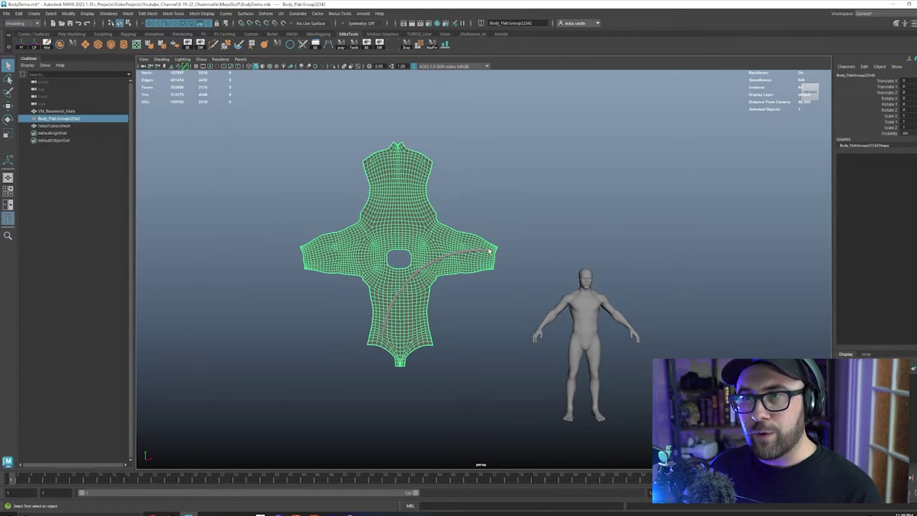
Bind the tube mesh to the flat body mesh with a Wrap deformer.
scroll(490, 255, "up", 3)
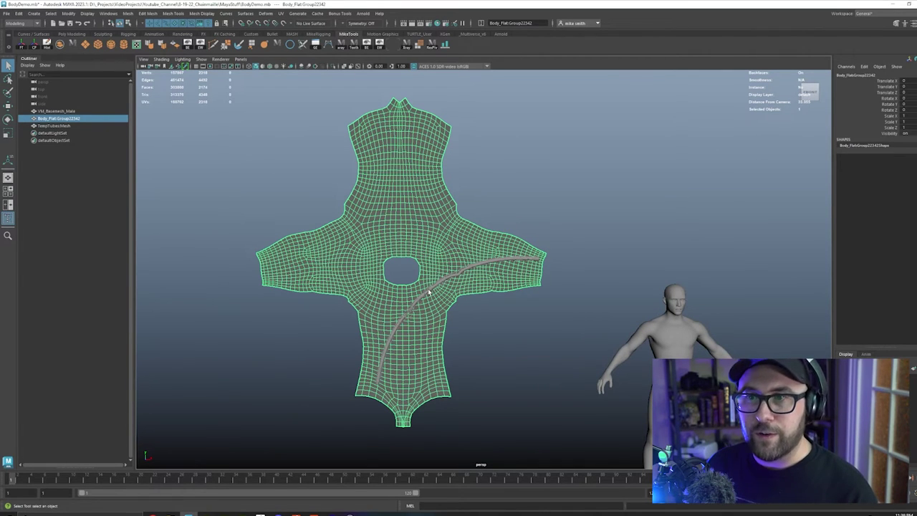
left_click(430, 293)
left_click_drag(430, 342, 331, 345, "alt")
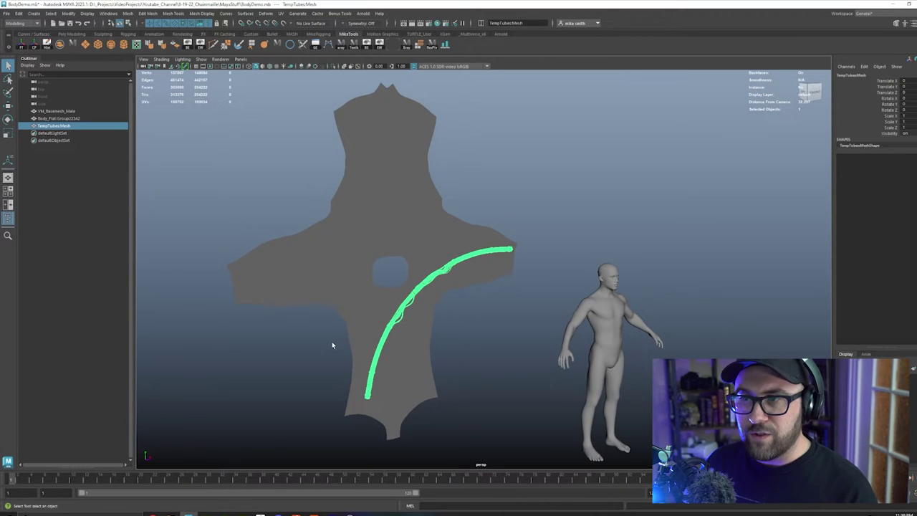
right_click_drag(324, 306, 423, 348, "alt")
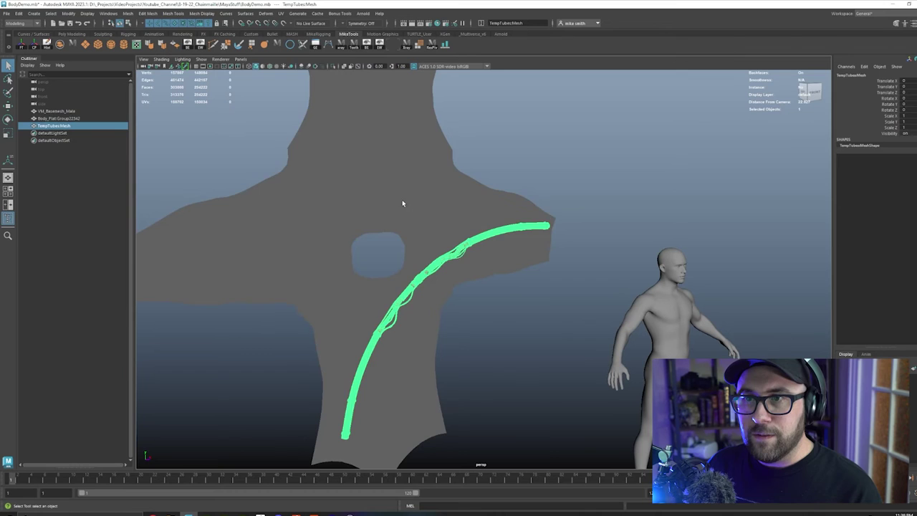
left_click(403, 203, "shift")
left_click(267, 14)
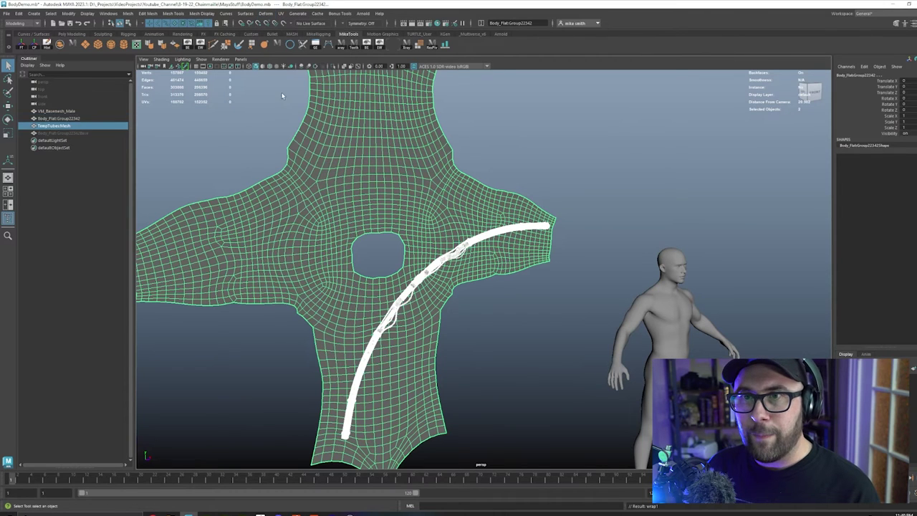
left_click(268, 372)
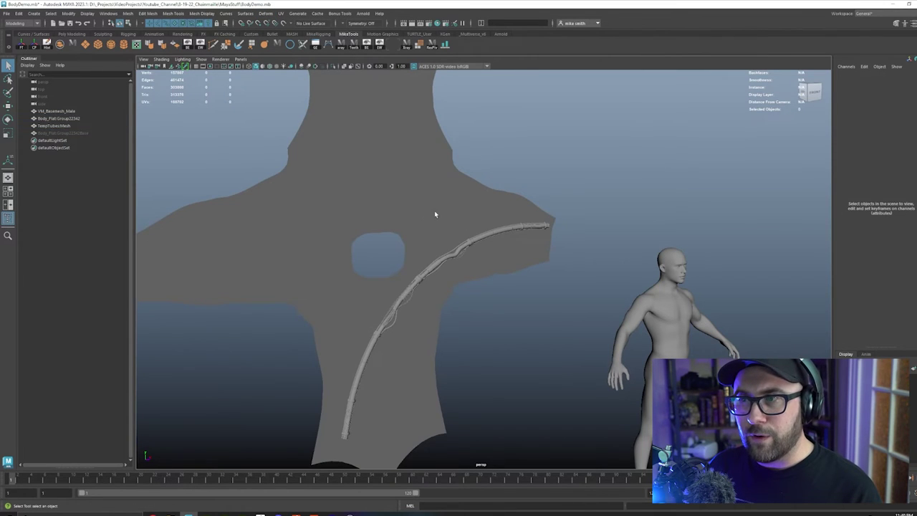
Transfer attributes from the male base mesh to the flat body mesh so it and the wrapped tubes conform to the body.
left_click(648, 315)
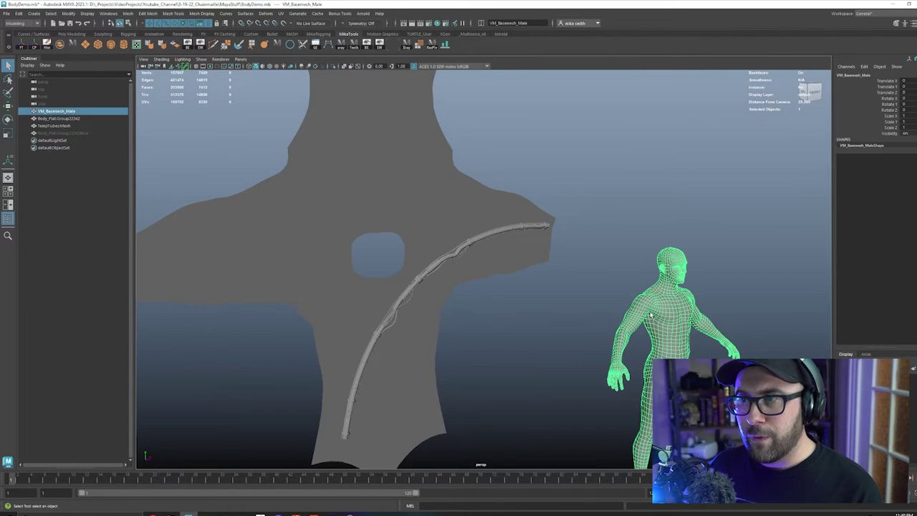
left_click(339, 205, "shift")
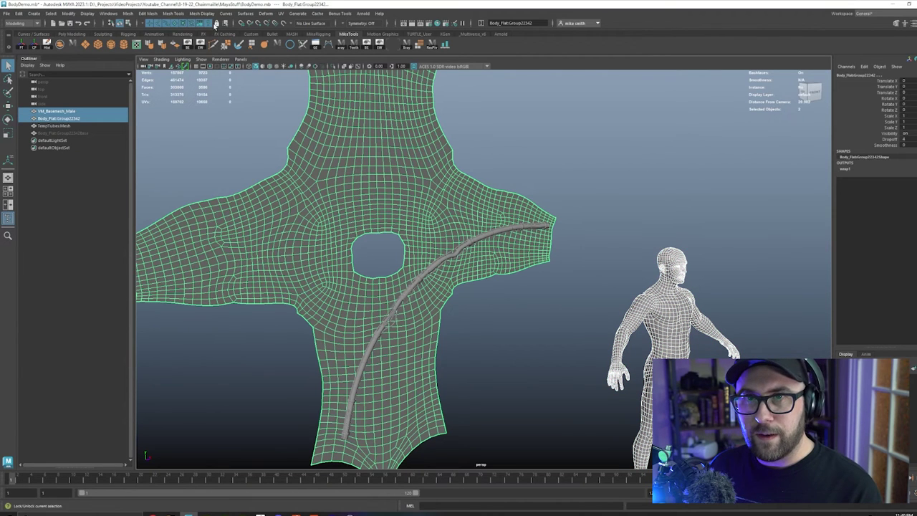
left_click(129, 14)
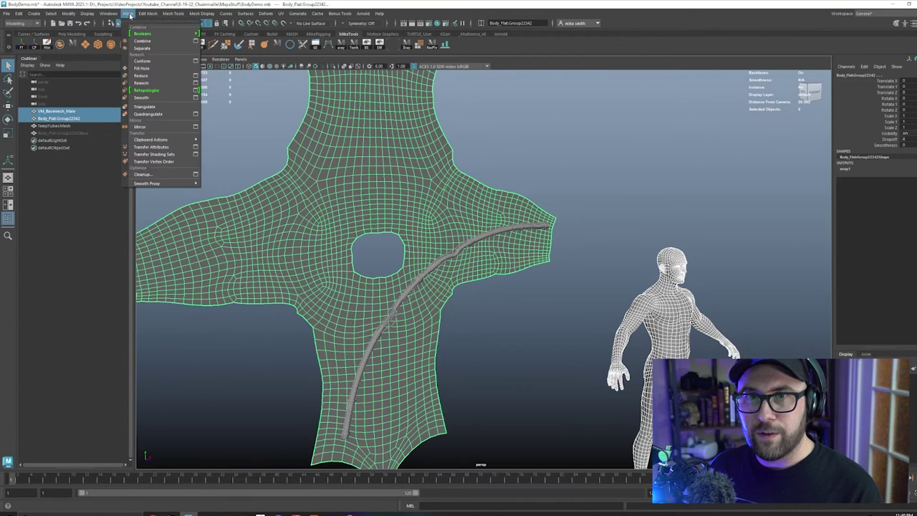
left_click(150, 147)
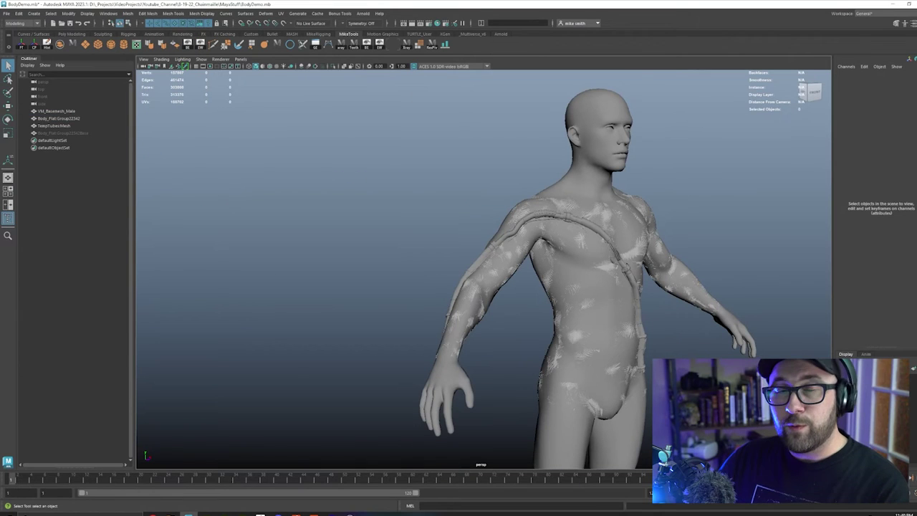
Pull the chest vertices of the conformed body mesh outward with a widened soft selection to shift the wrapped tubes.
left_click(610, 275)
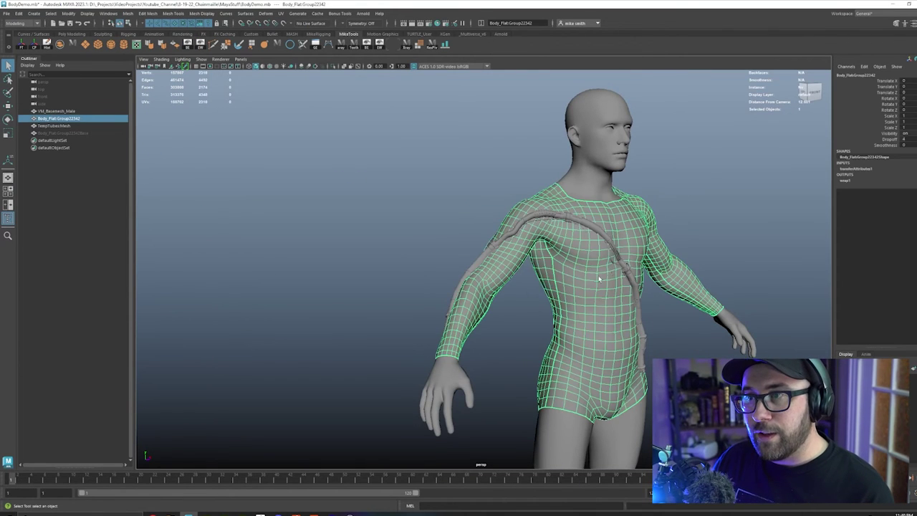
scroll(558, 281, "up", 5)
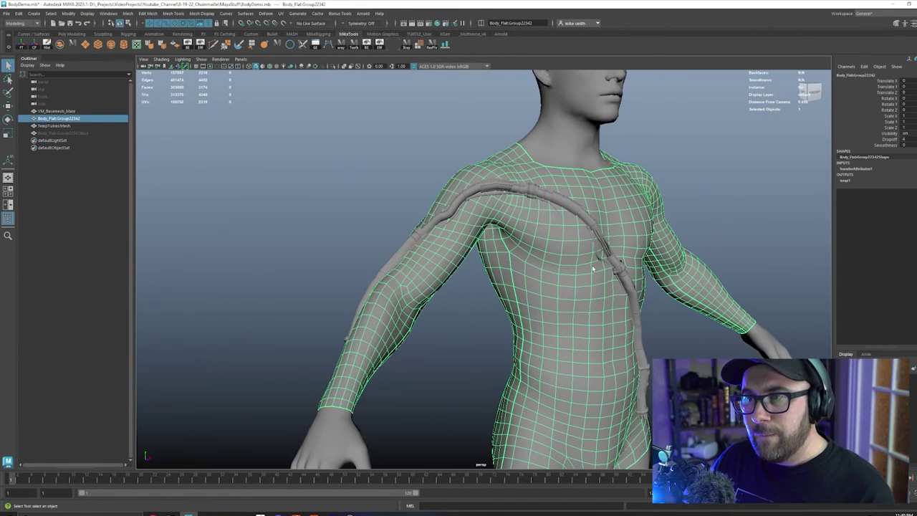
right_click_drag(593, 268, 566, 270)
middle_click_drag(495, 298, 472, 306, "alt")
right_click_drag(471, 307, 557, 396, "alt")
left_click_drag(557, 397, 607, 275, "alt")
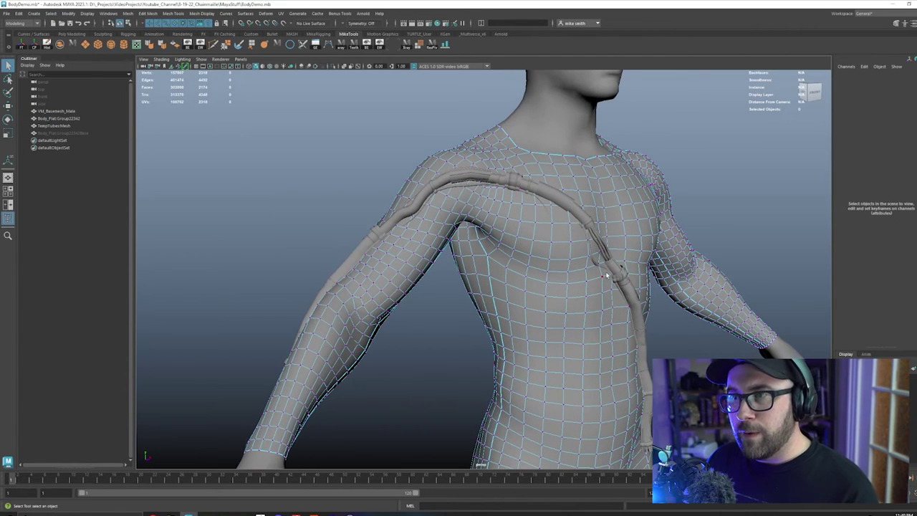
left_click(600, 253)
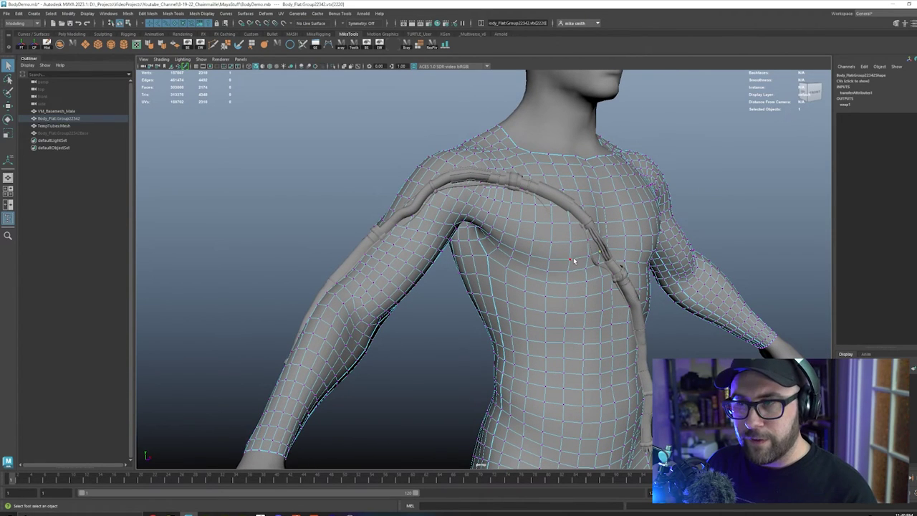
key("b")
left_click_drag(573, 261, 705, 264)
key("w")
key("e")
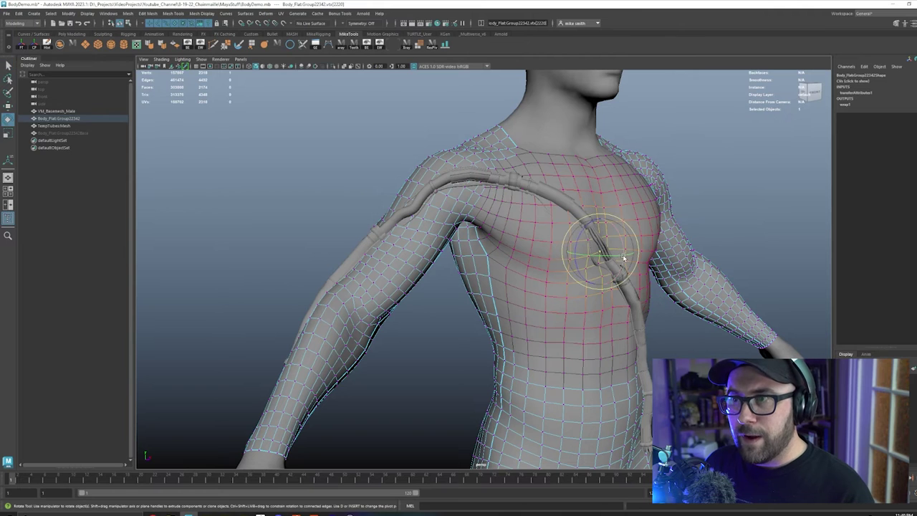
key("w")
mouse_move(625, 257)
left_mouse_down()
mouse_move(640, 264)
mouse_move(523, 268)
left_mouse_up()
key("f")
right_click_drag(573, 317, 339, 245, "alt")
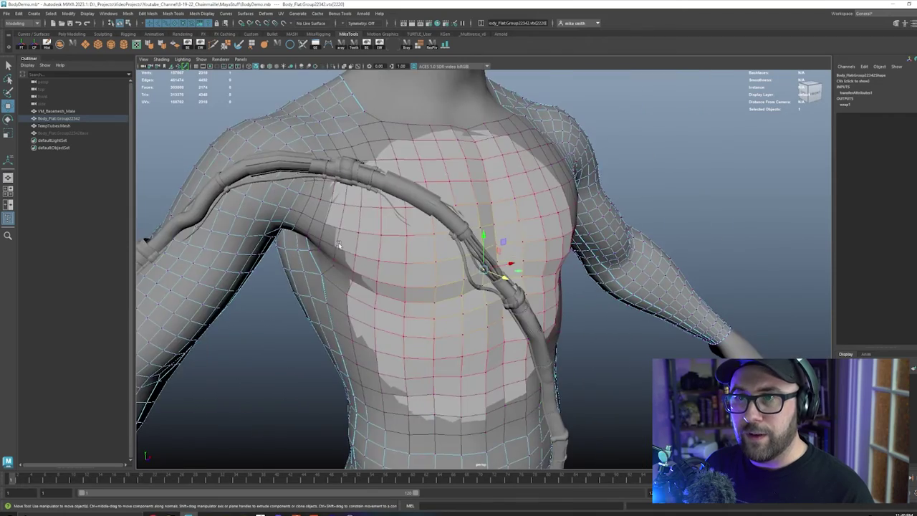
Move and rotate the soft-selected vertices near the wrist away from the forearm to reposition the end of the tubes.
left_click_drag(339, 245, 501, 322, "alt")
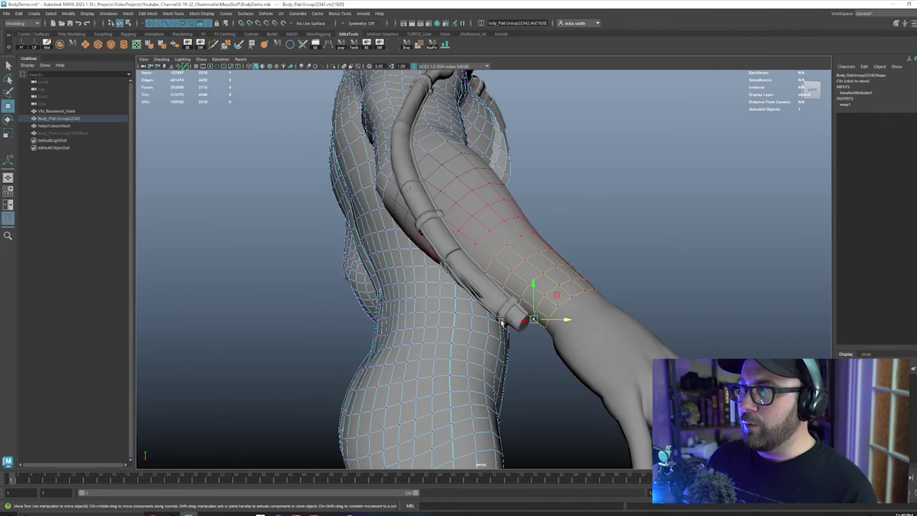
left_click_drag(534, 321, 500, 353)
key("e")
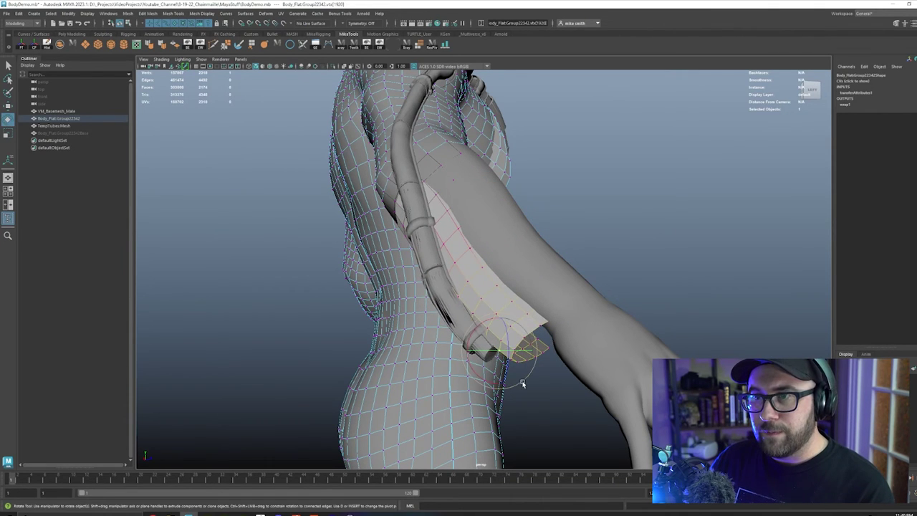
left_click_drag(523, 383, 301, 331)
key("w")
Delete the history of the meshes in the scene and remove the conformed body mesh, keeping the shaped tubes.
key("F8")
left_click(292, 309)
right_click_drag(293, 309, 164, 179, "alt")
left_click_drag(289, 144, 394, 323)
left_click(47, 46)
left_click(450, 316)
right_click_drag(394, 322, 458, 350, "alt")
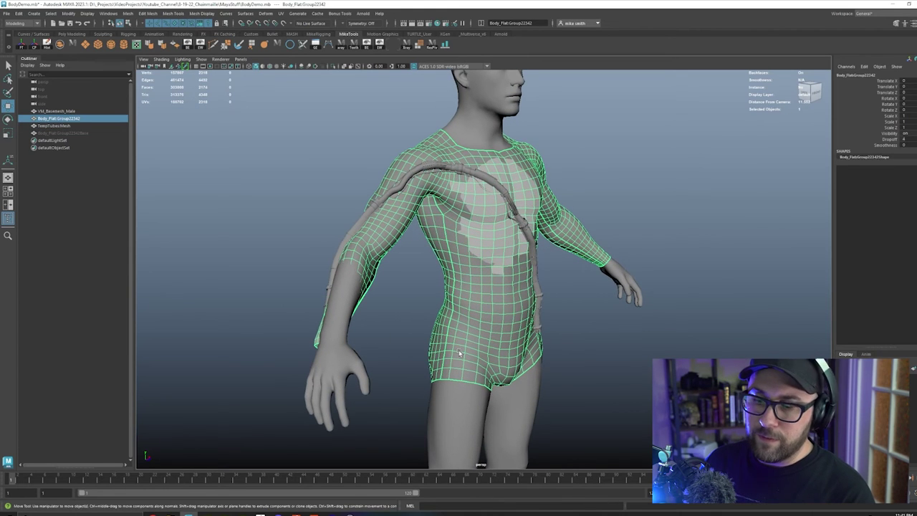
key("Delete")
Turn on wireframe on shaded and examine the tubes draped over the arm and torso of the male base mesh.
left_click_drag(360, 185, 267, 122, "alt")
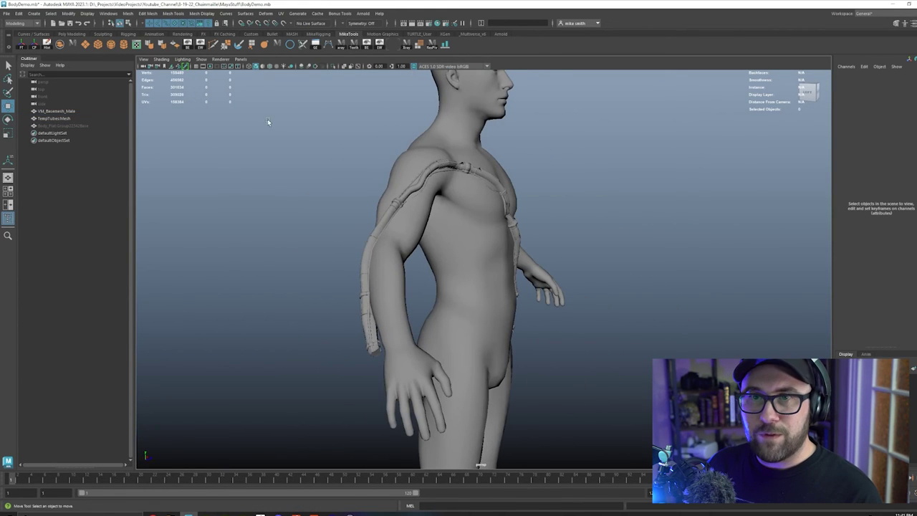
left_click(270, 66)
mouse_move(340, 145)
left_mouse_down("alt")
mouse_move(292, 198)
mouse_move(423, 281)
mouse_move(367, 271)
mouse_move(434, 250)
mouse_move(407, 375)
left_mouse_up("alt")
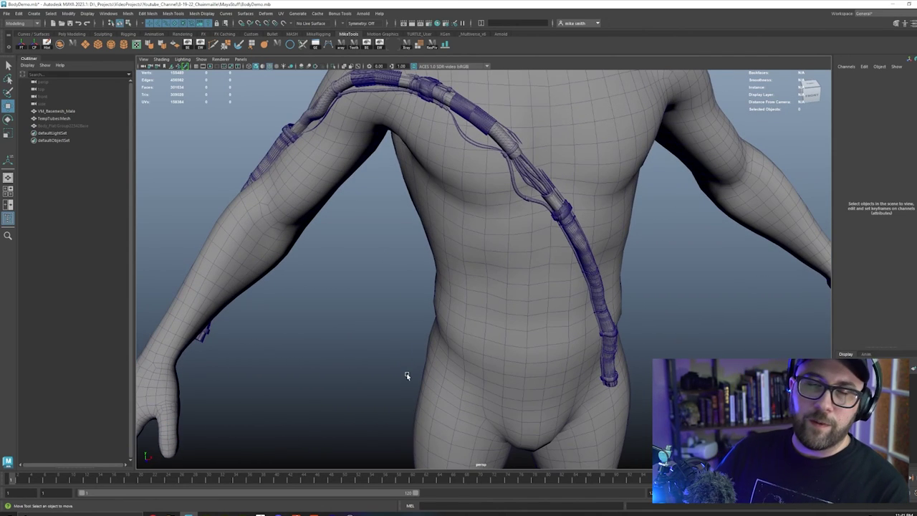
left_click_drag(483, 323, 384, 223, "alt")
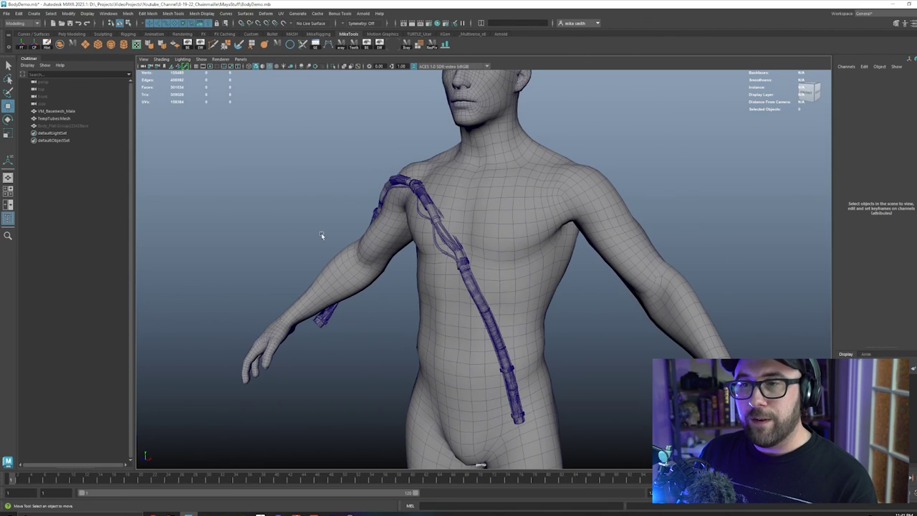
left_click_drag(321, 235, 346, 243, "alt")
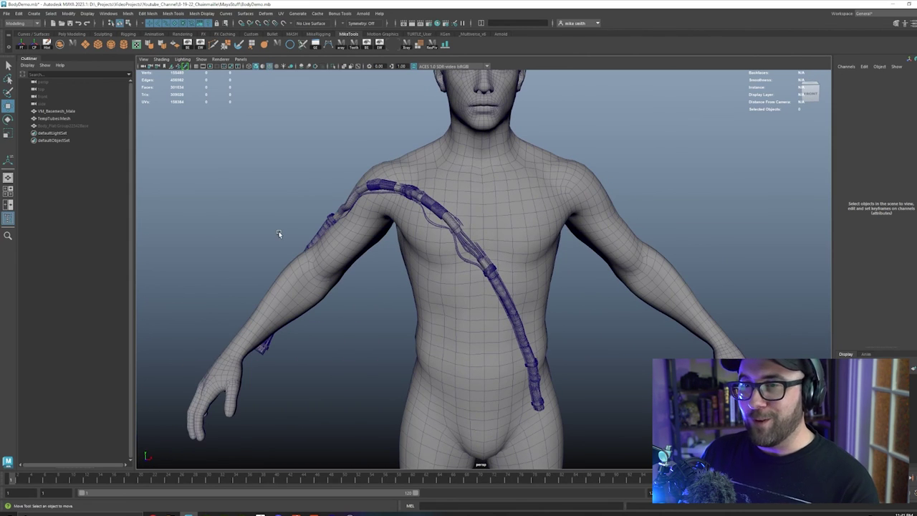
left_click_drag(259, 233, 274, 231, "alt")
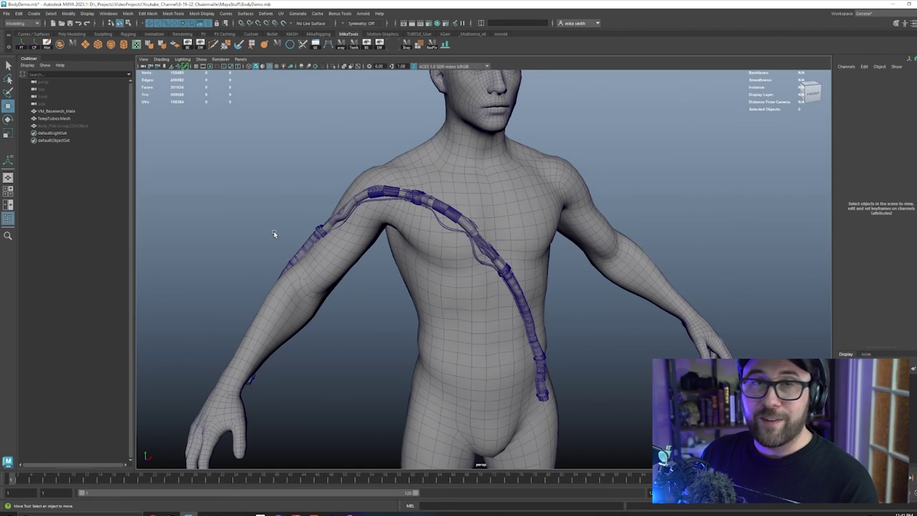